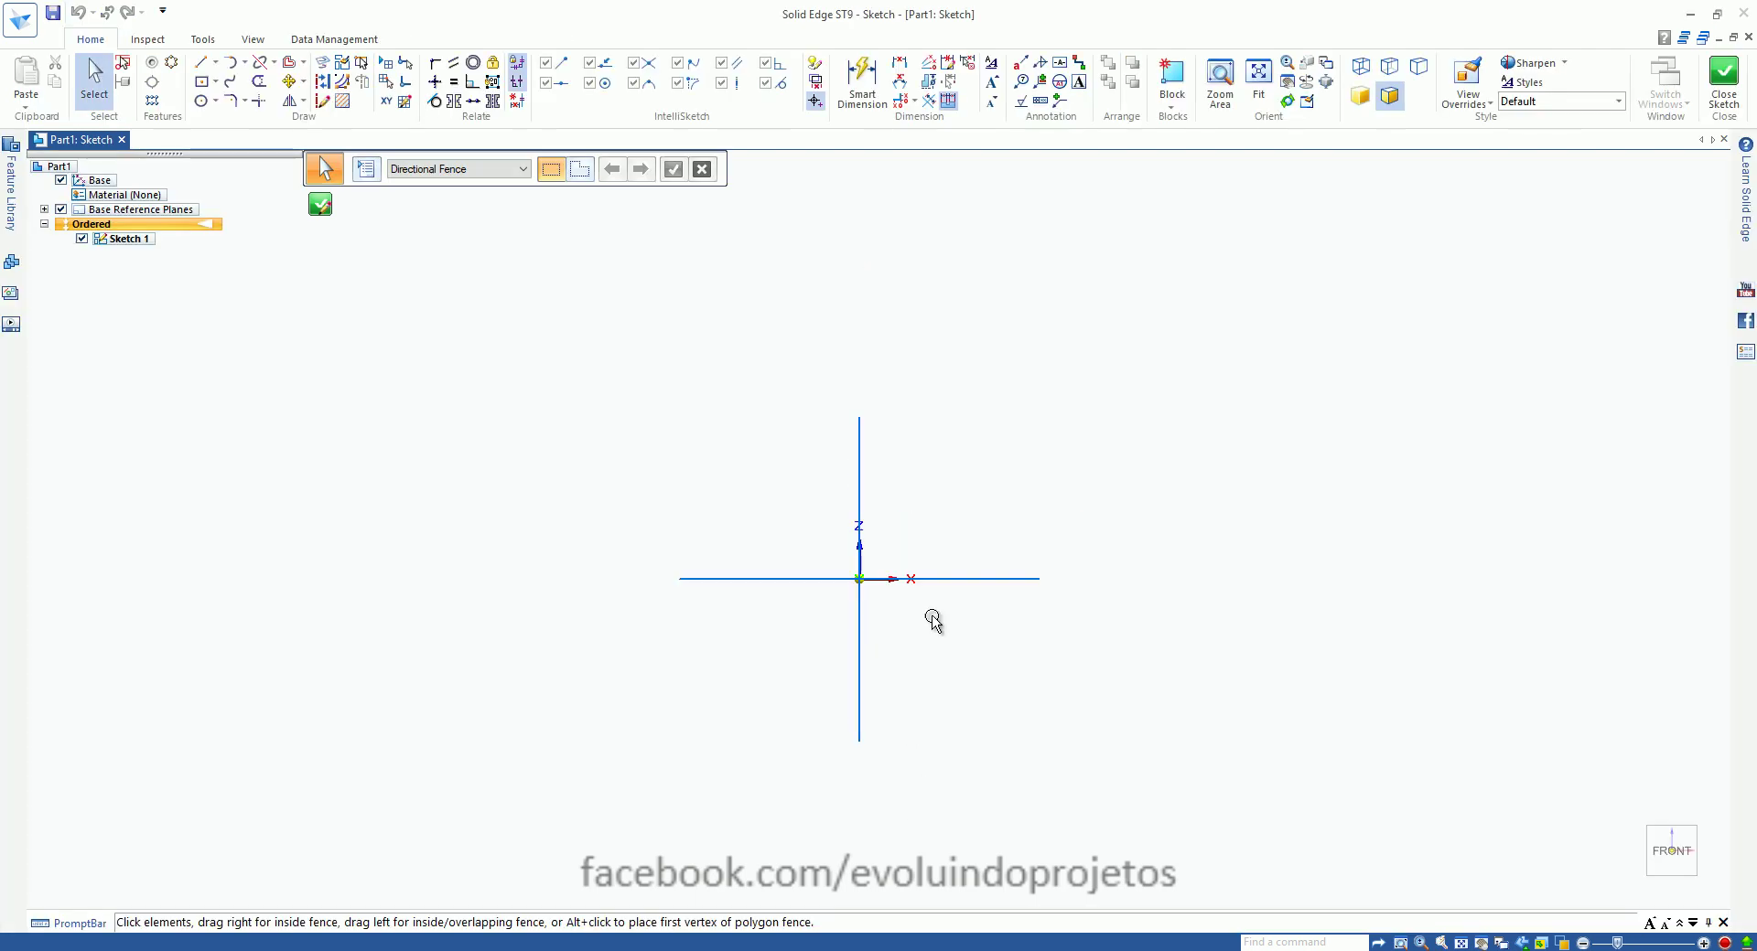
left_click(244, 63)
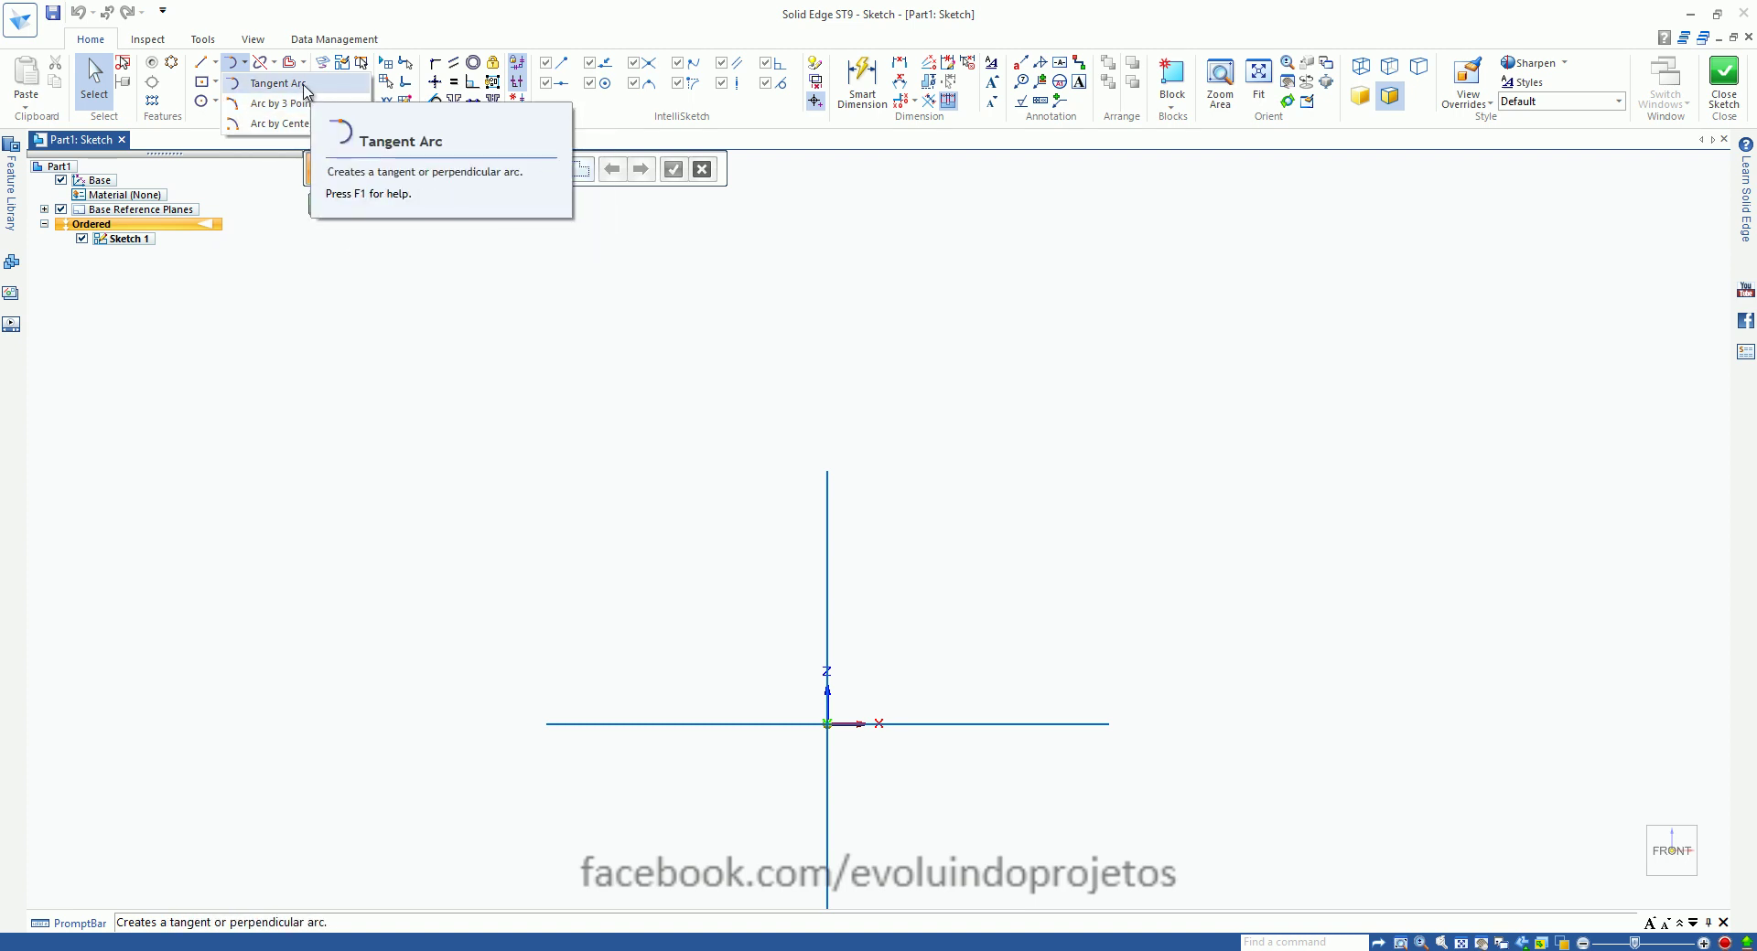
left_click(303, 85)
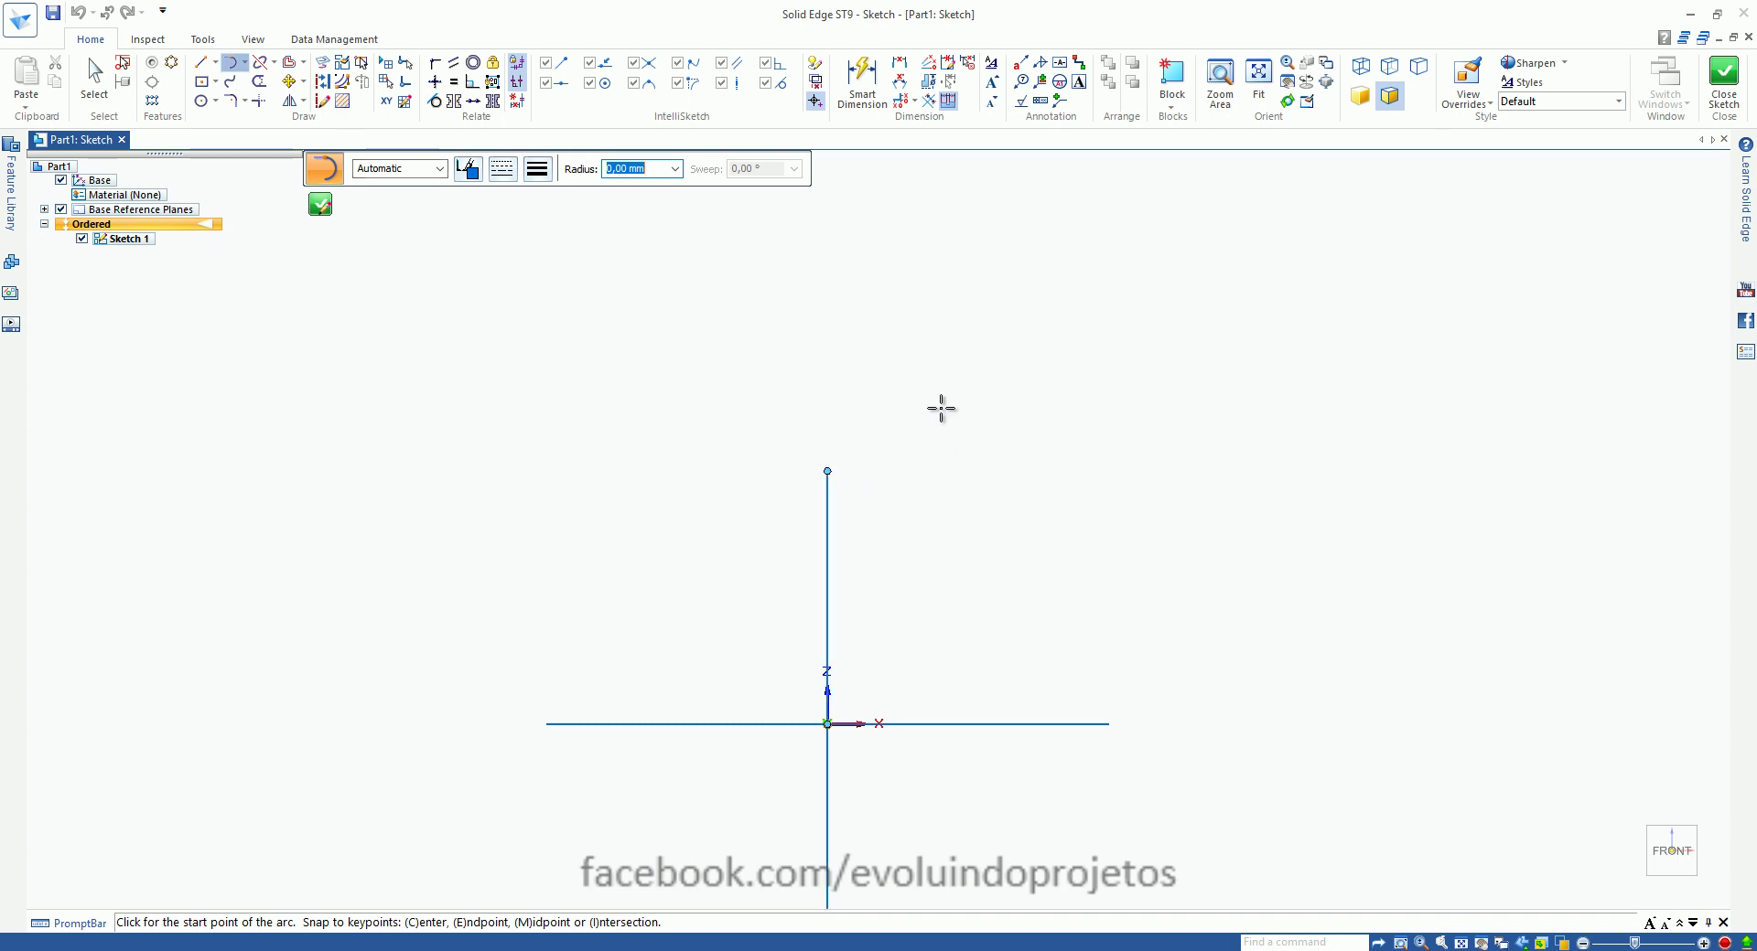
left_click(906, 387)
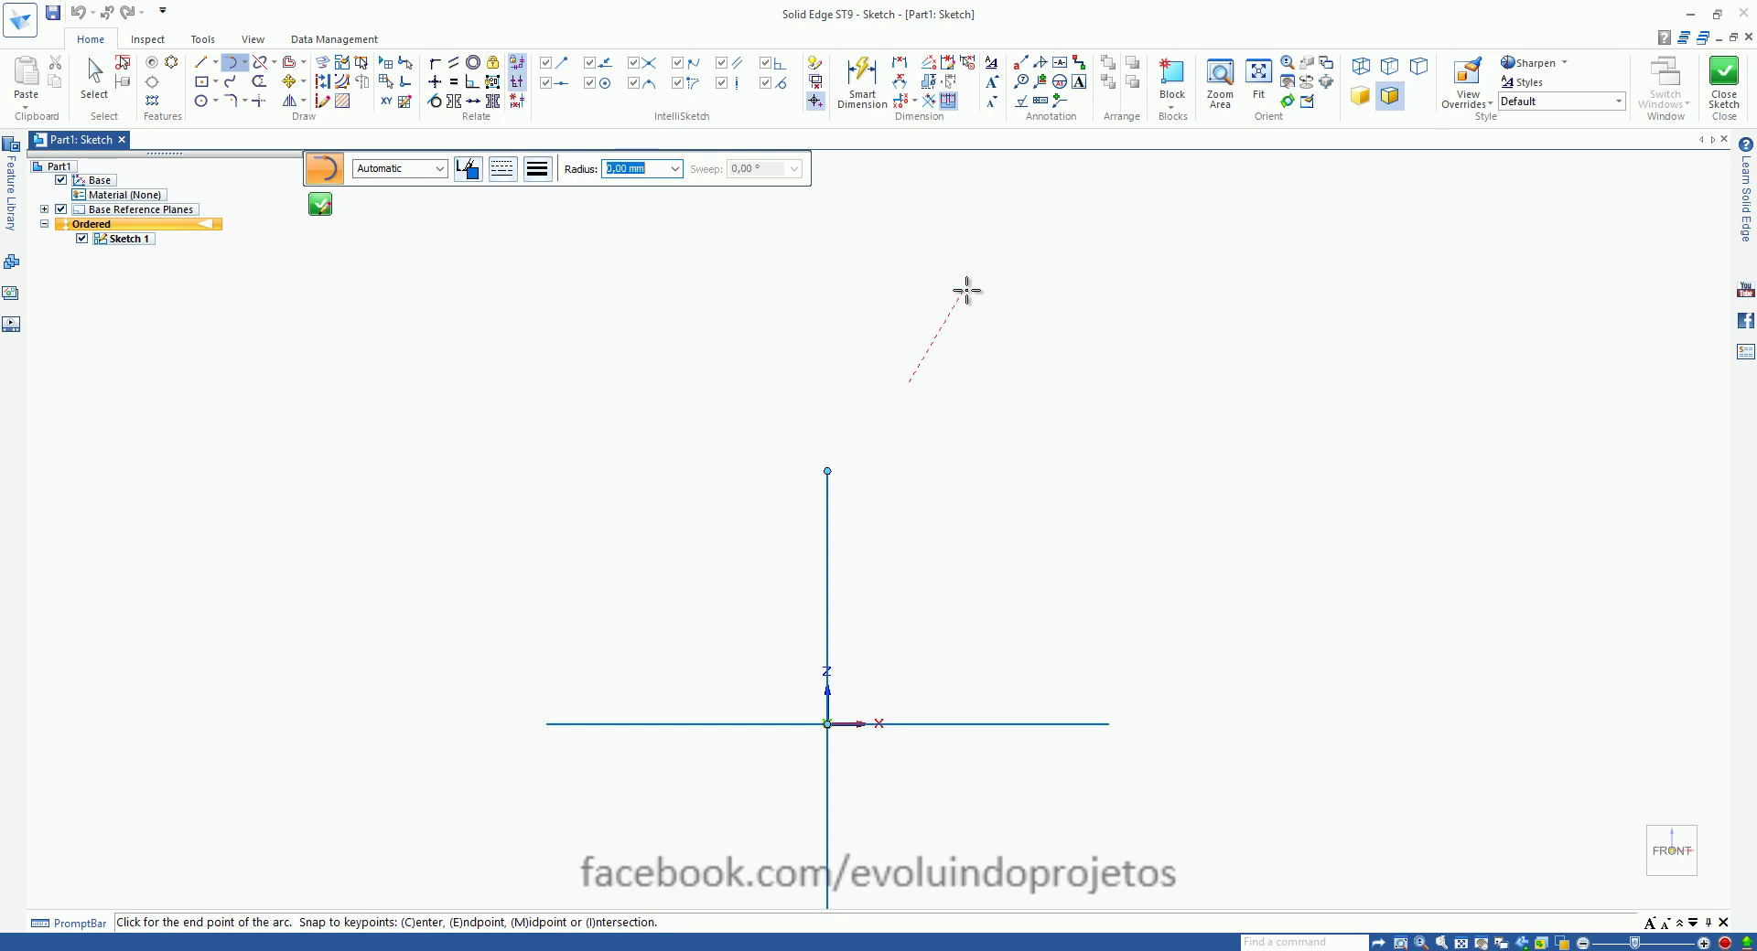
left_click(1131, 384)
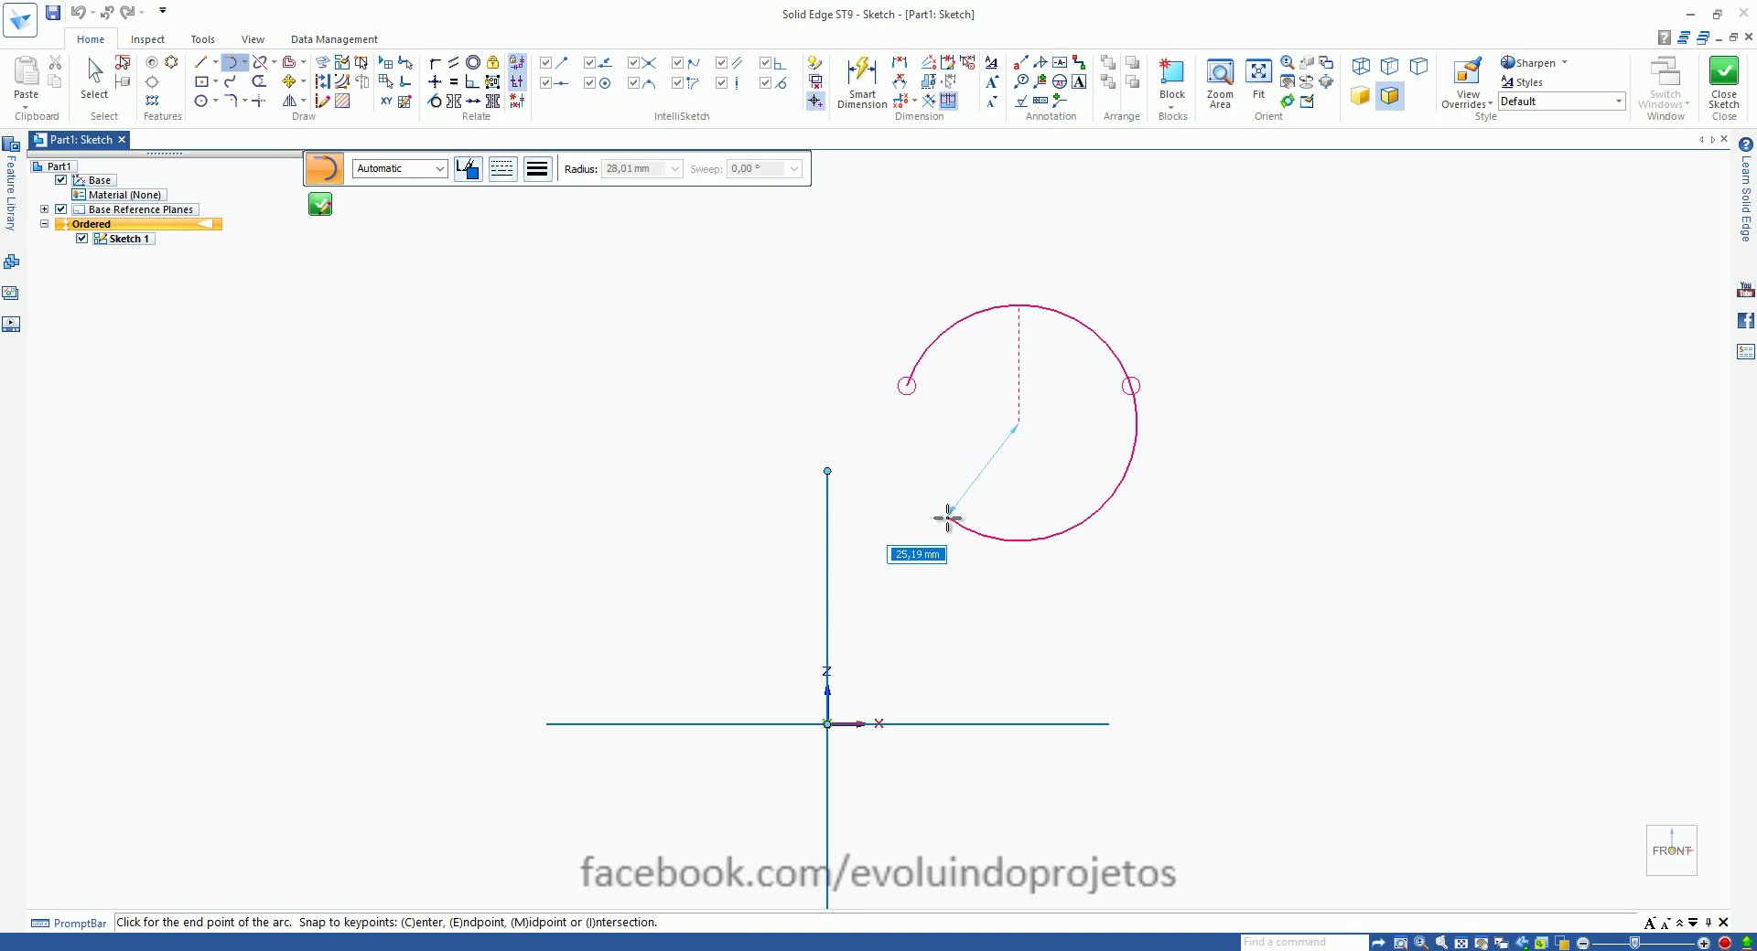
left_click(907, 387)
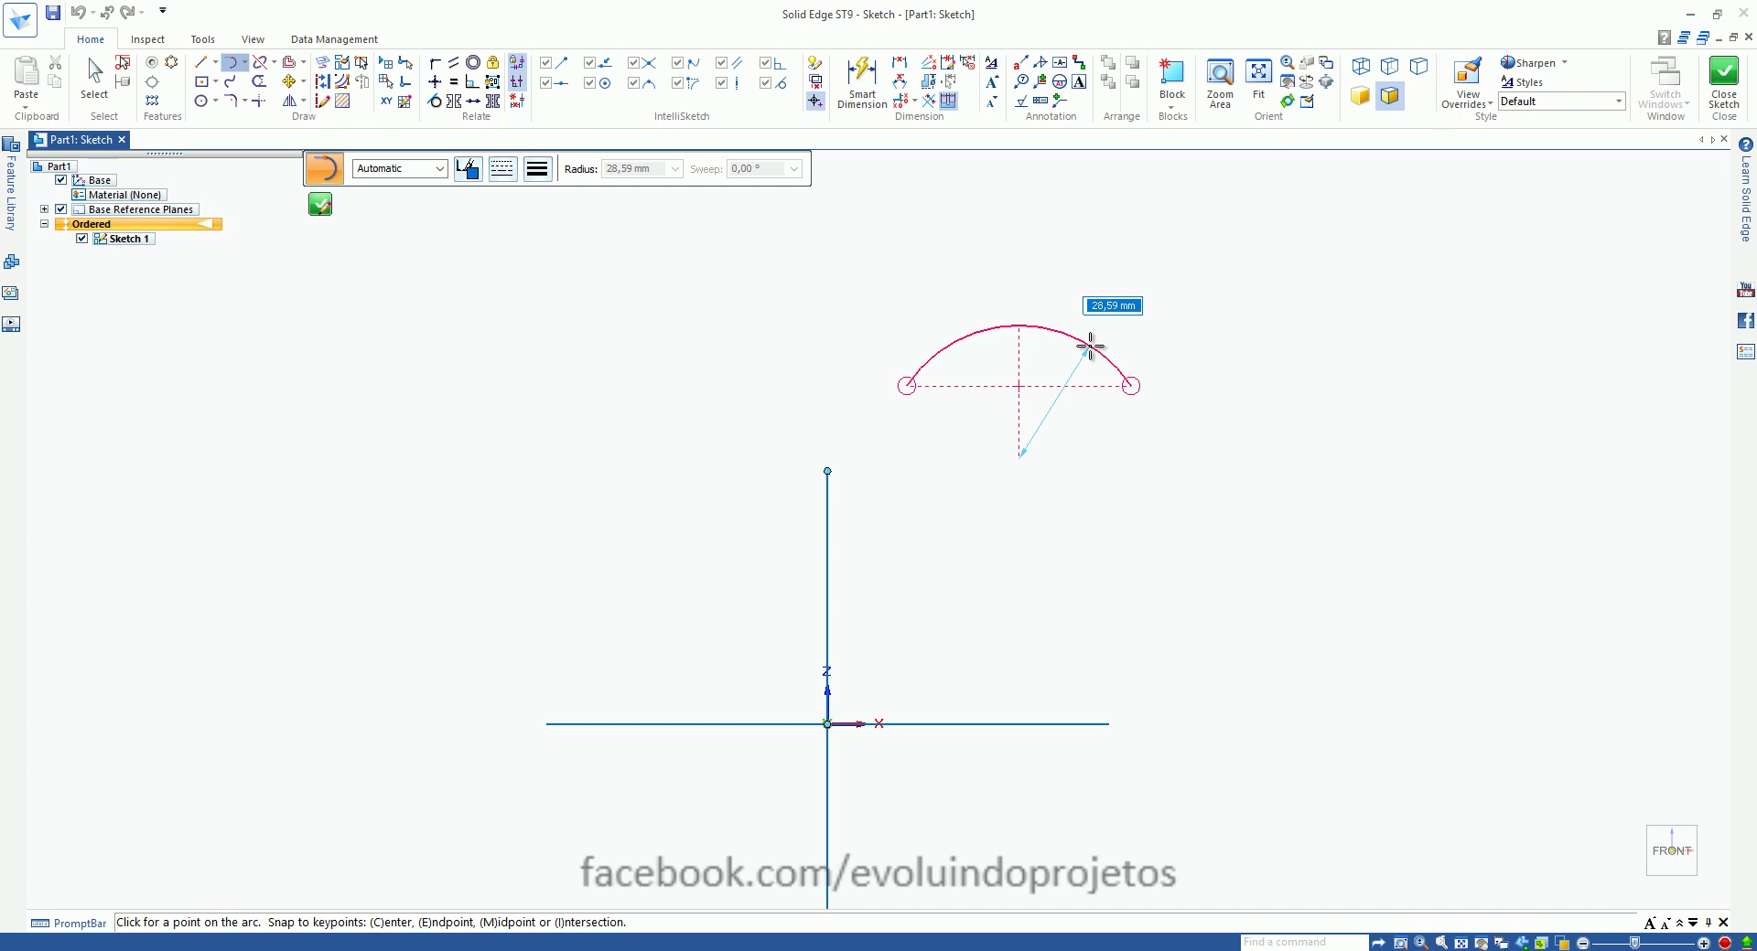
right_click(1090, 347)
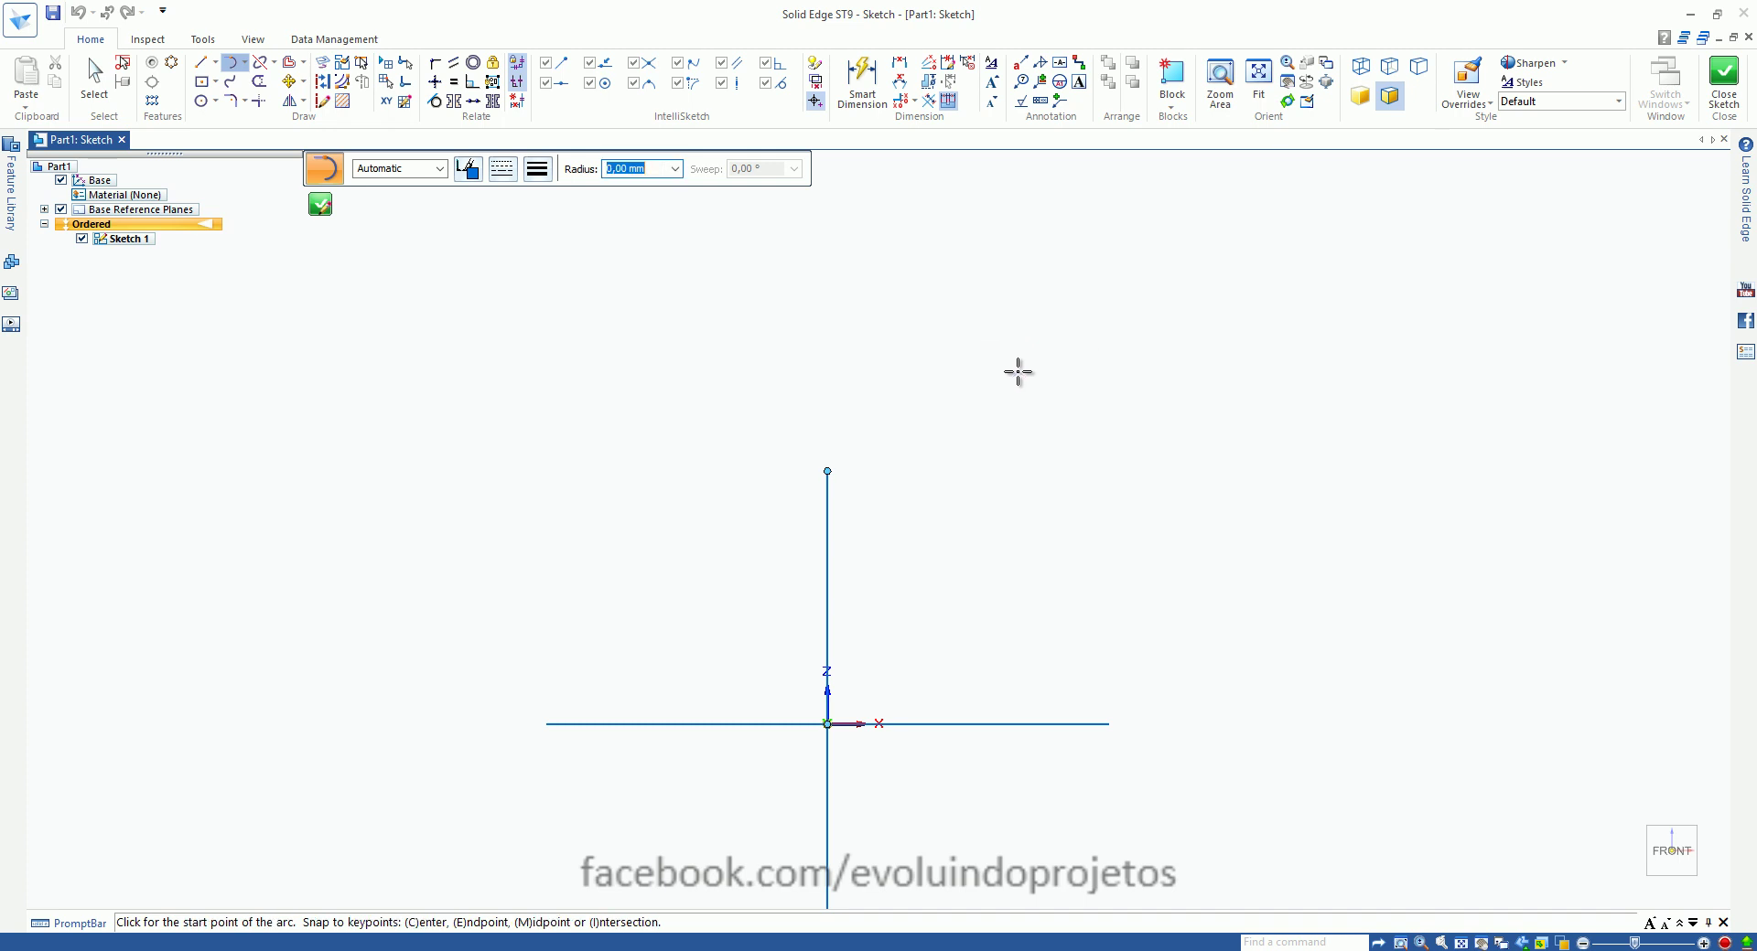
Step: Draw a tangent arc from the vertical line's upper endpoint, curving to its left, with a 25 mm radius and a 270° sweep
scroll(727, 407, "down", 2)
scroll(707, 662, "up", 2)
scroll(707, 663, "up", 1)
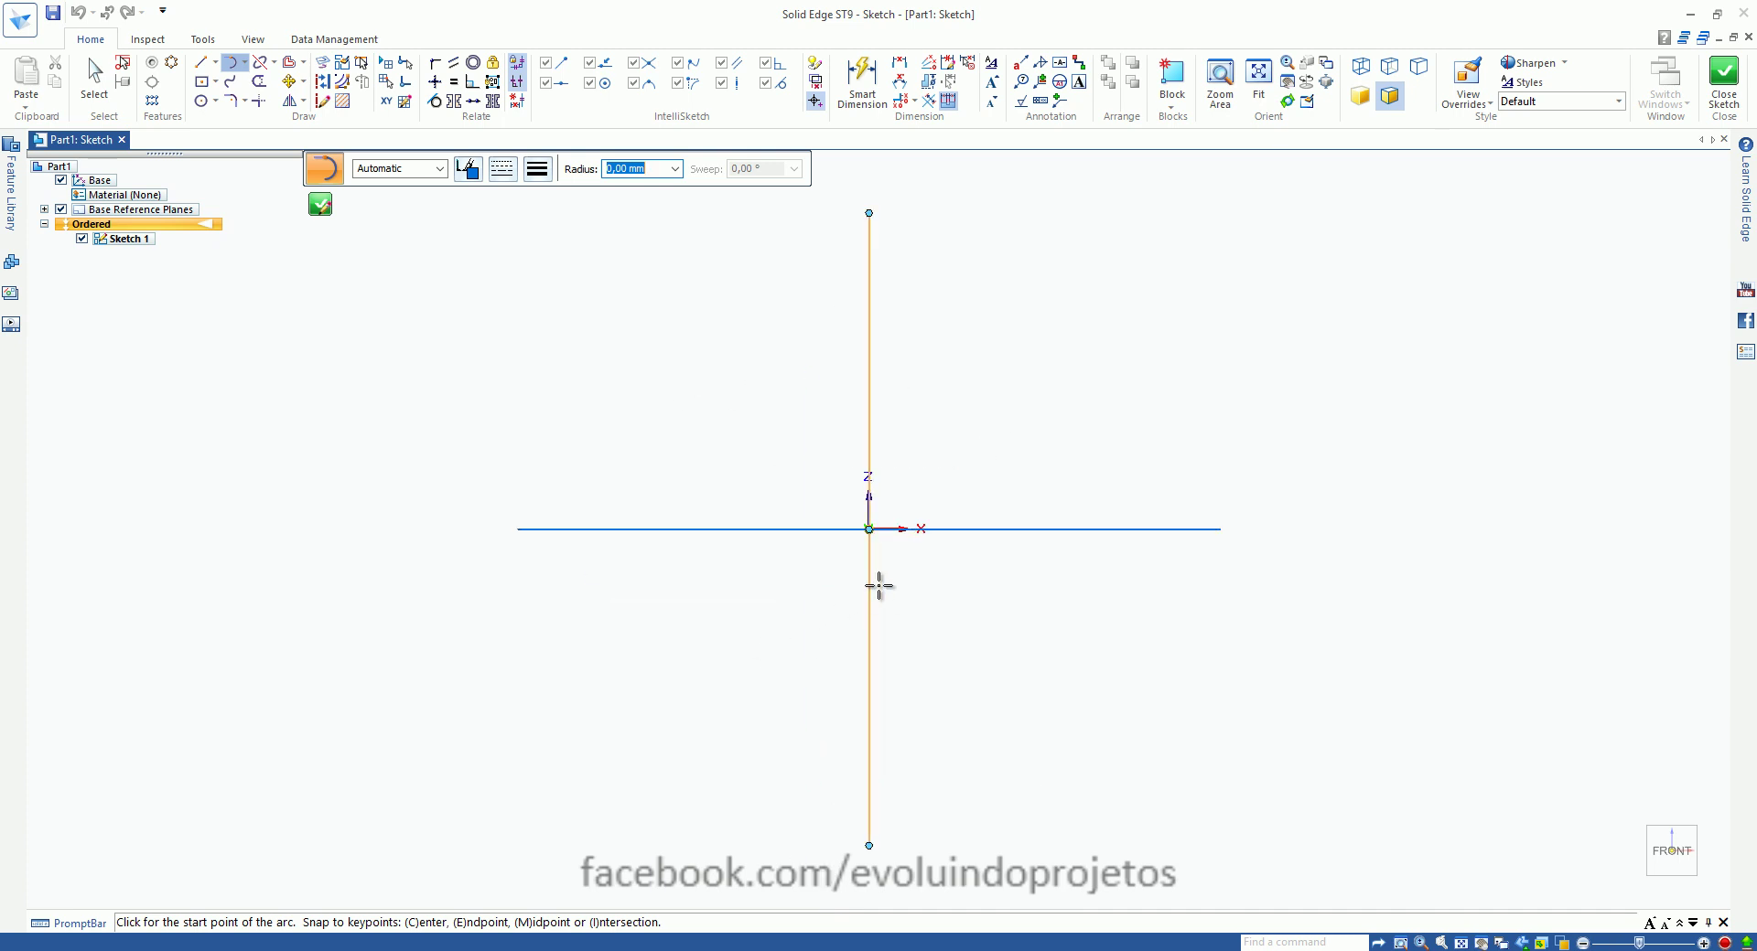
scroll(843, 746, "down", 2)
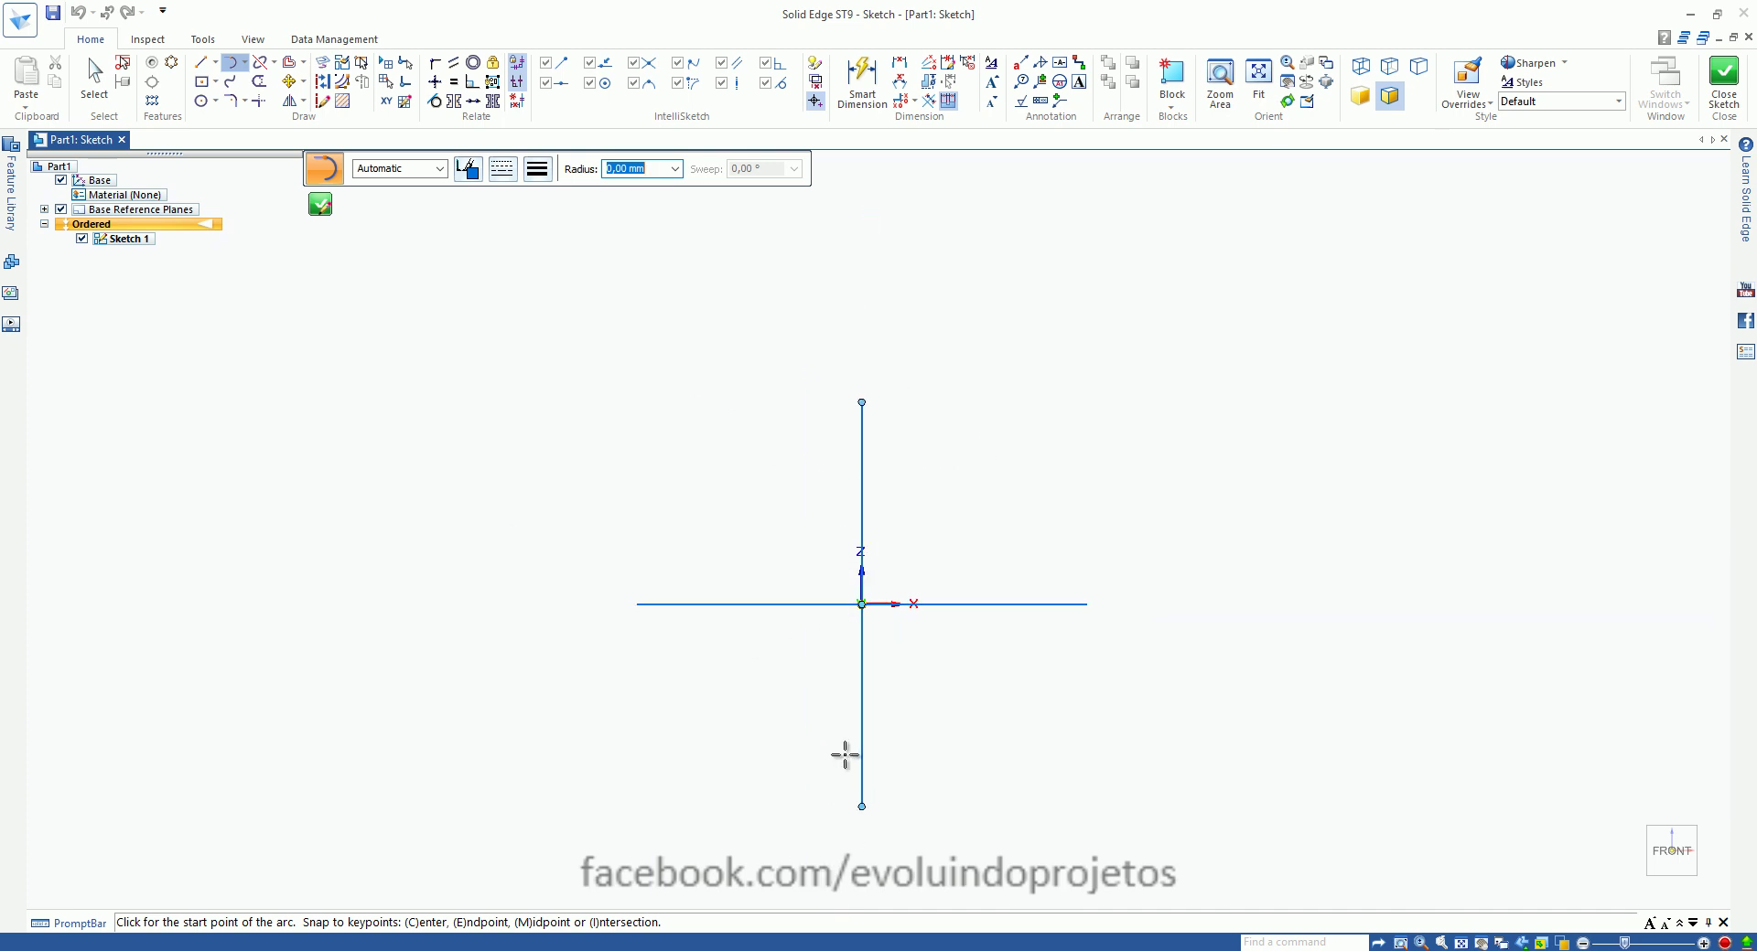
scroll(979, 312, "up", 3)
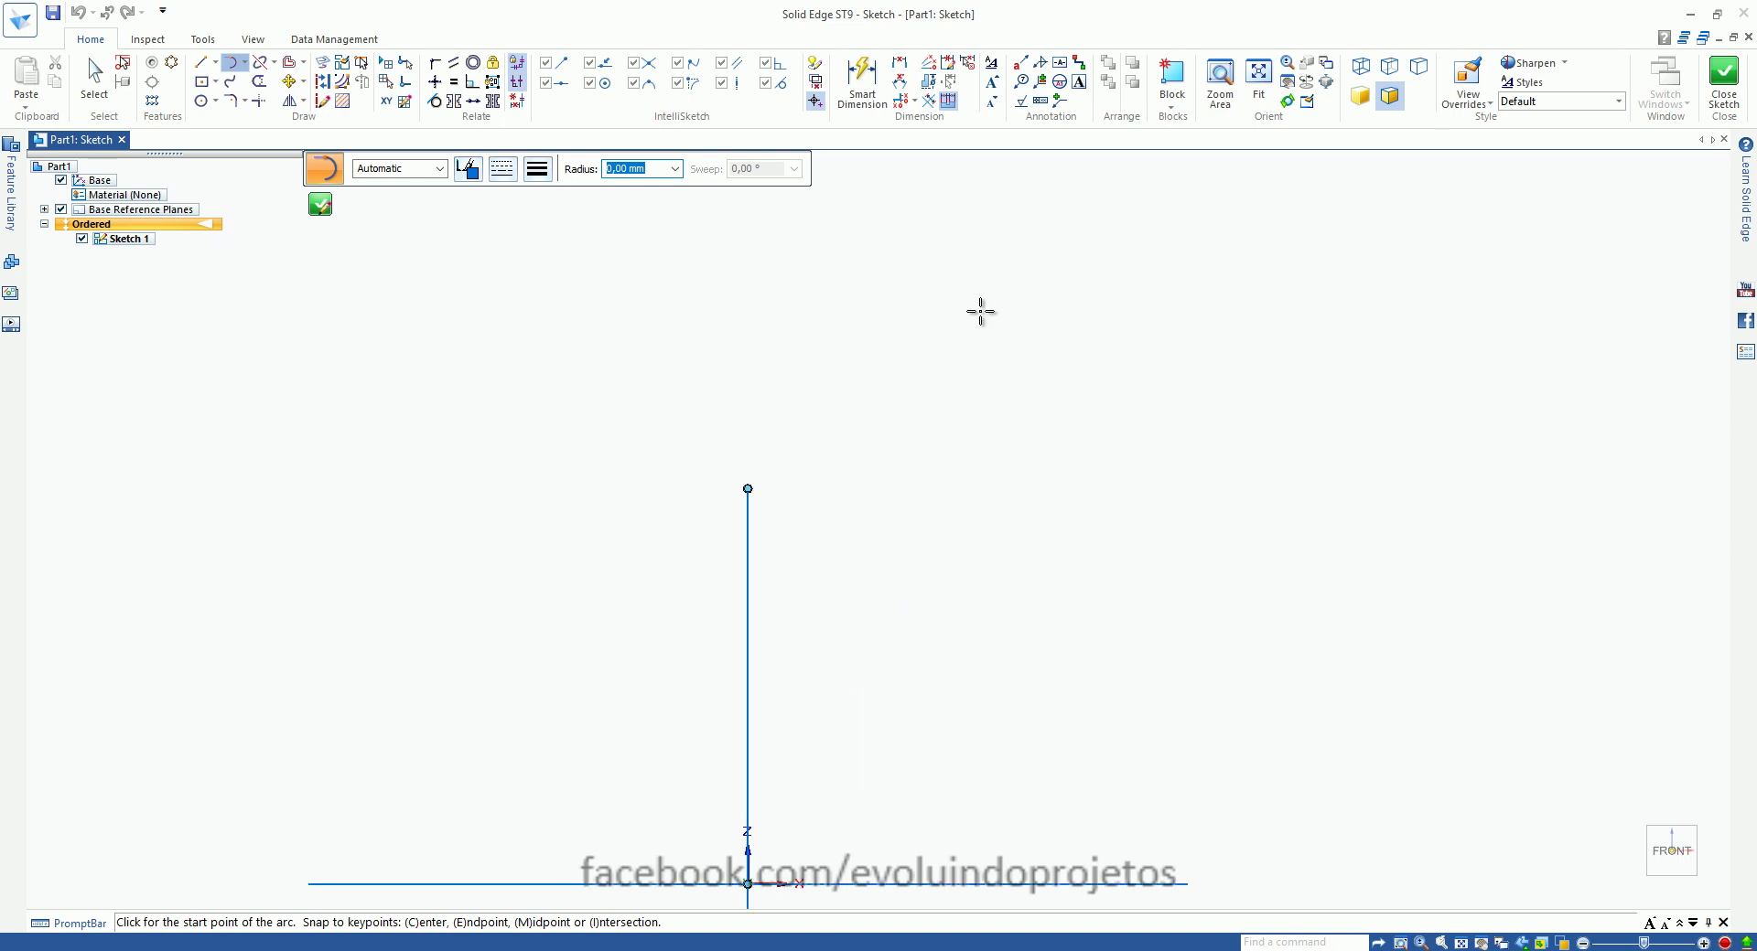
left_click(747, 490)
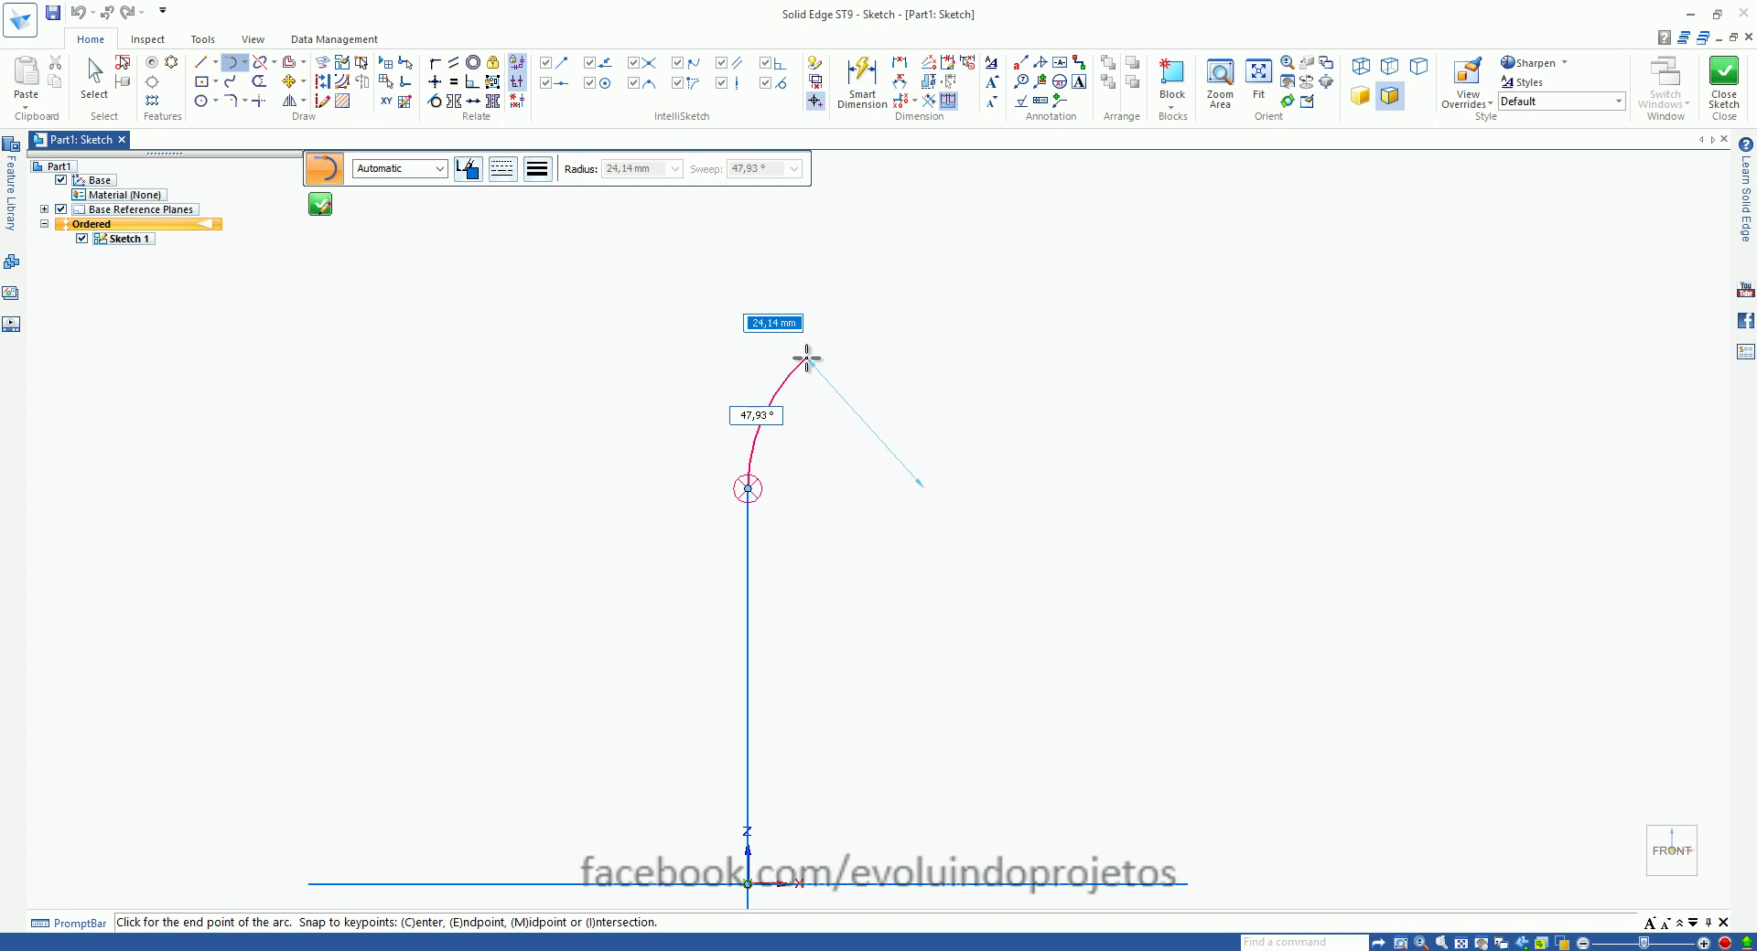
type("2")
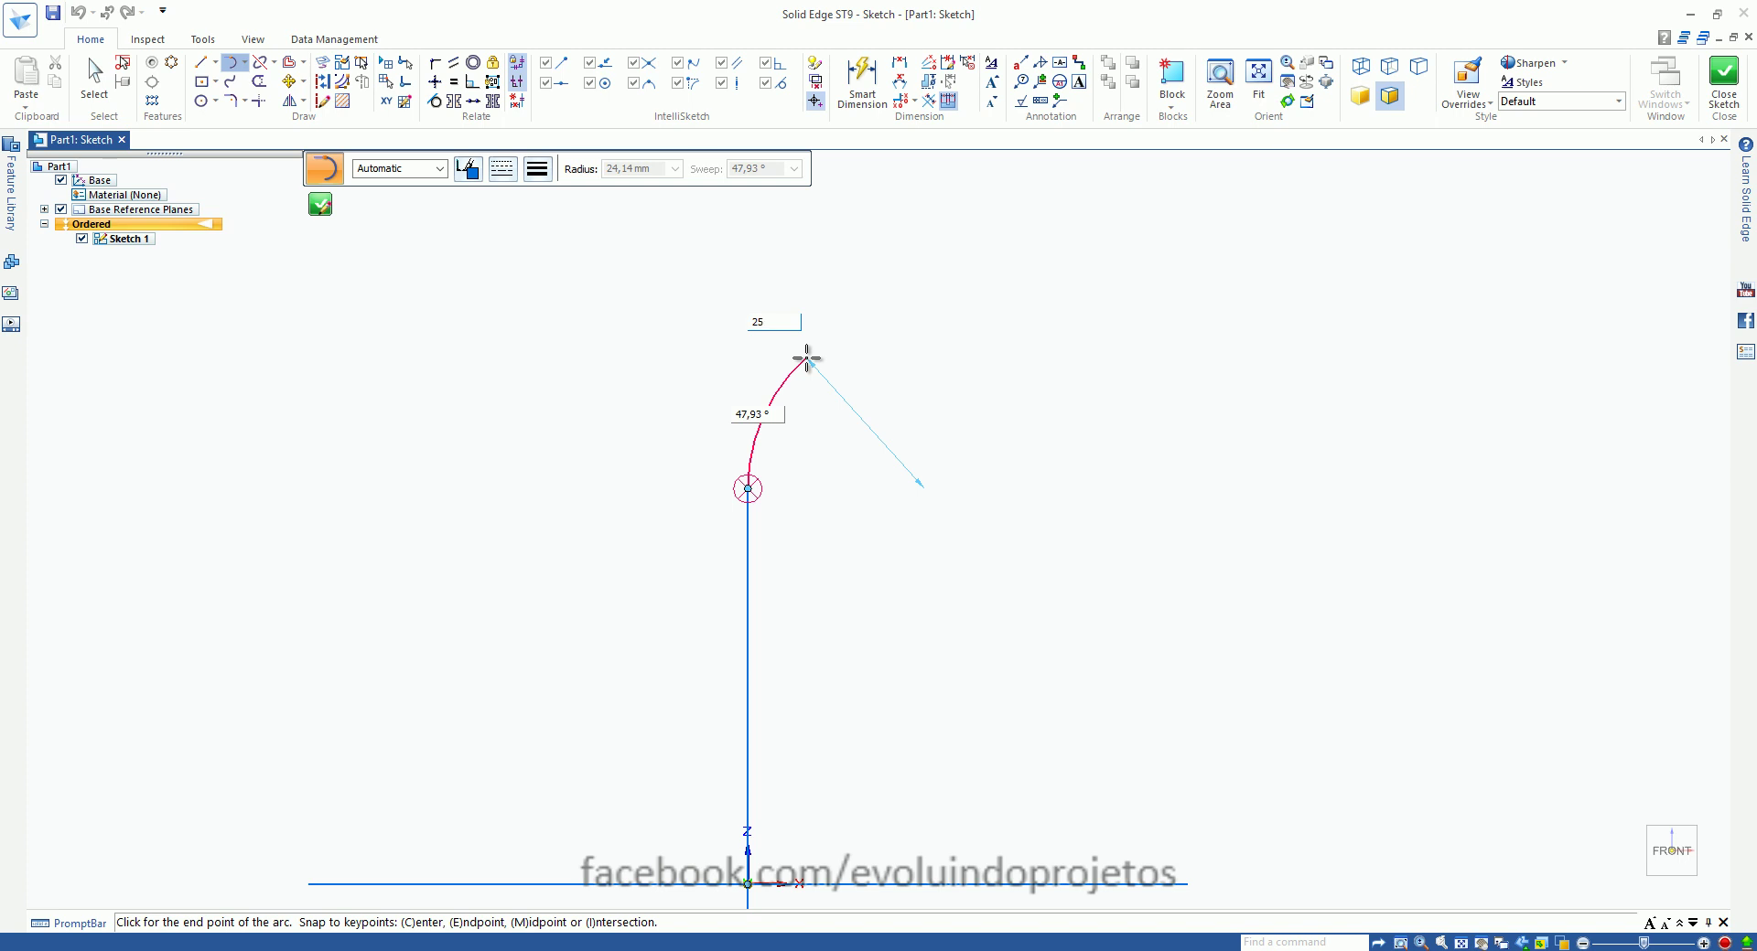
type("5")
key("Tab")
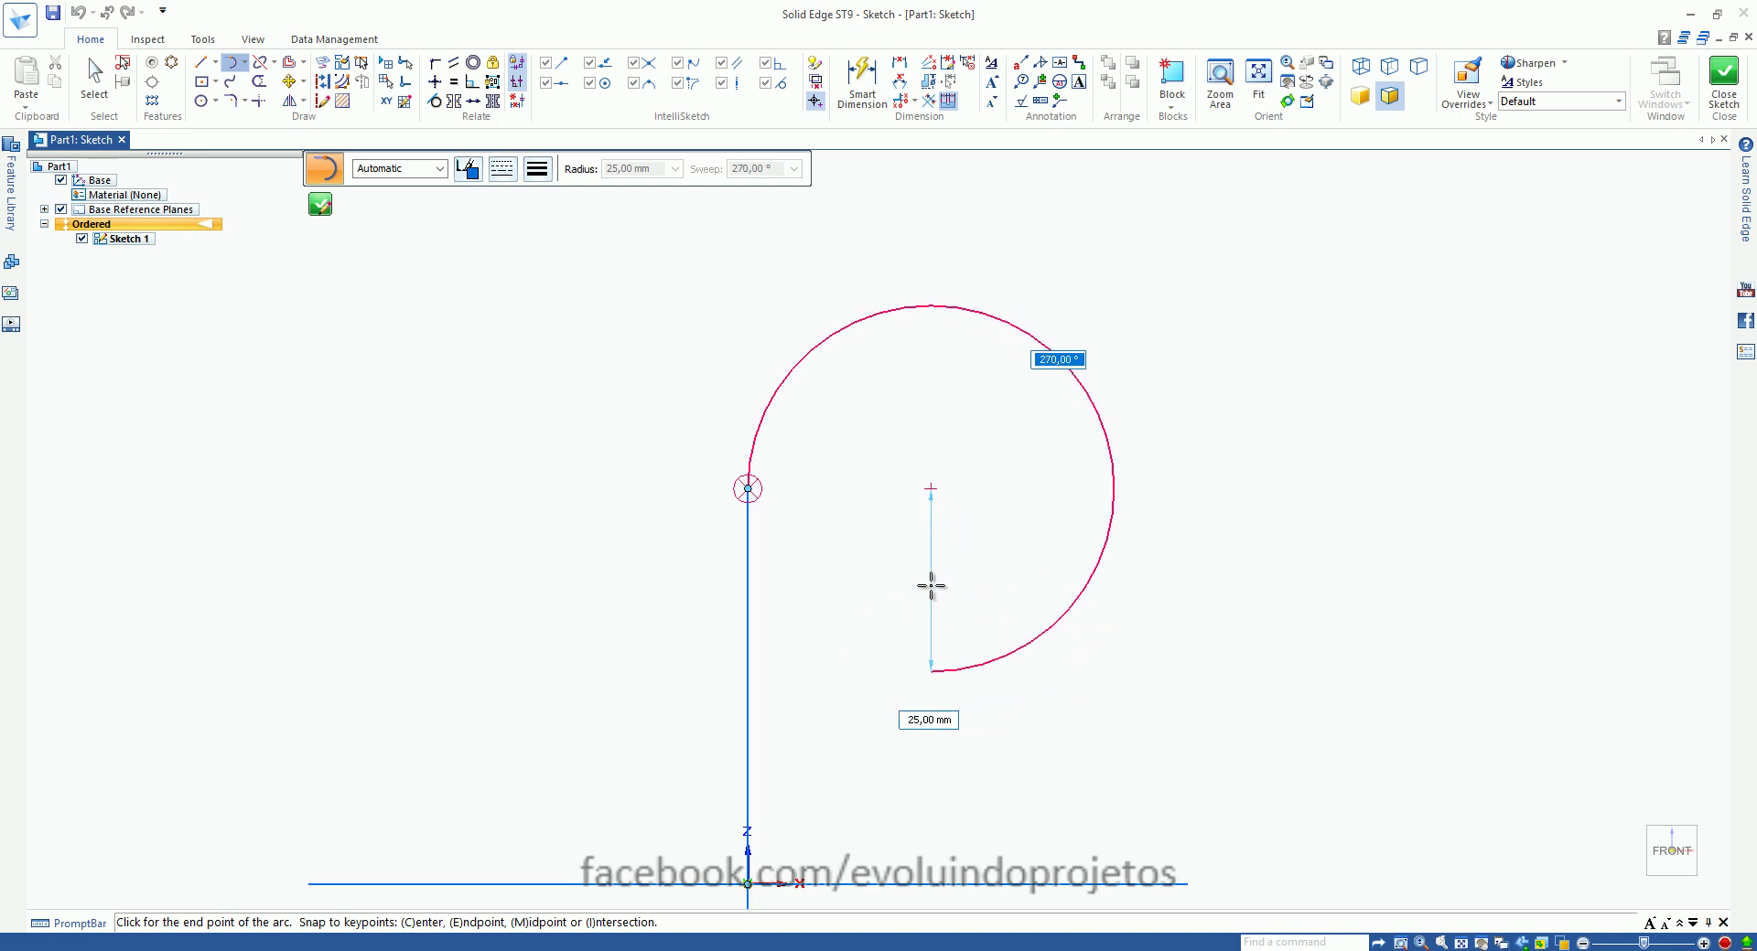
type("270")
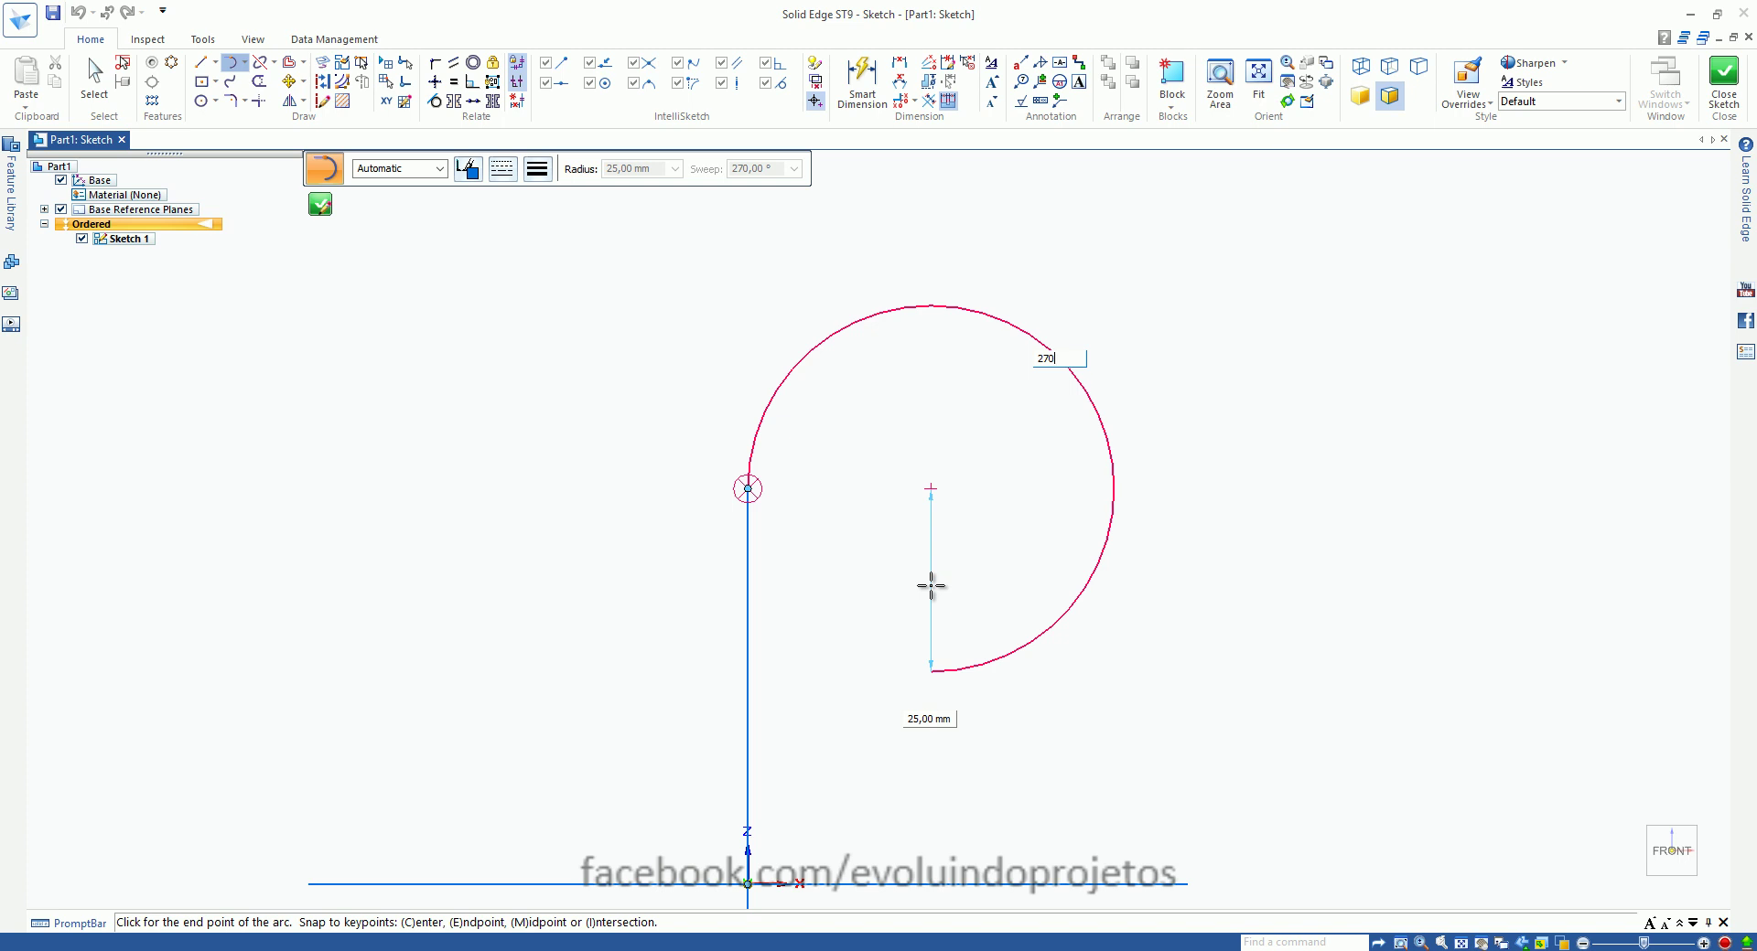
key("Tab")
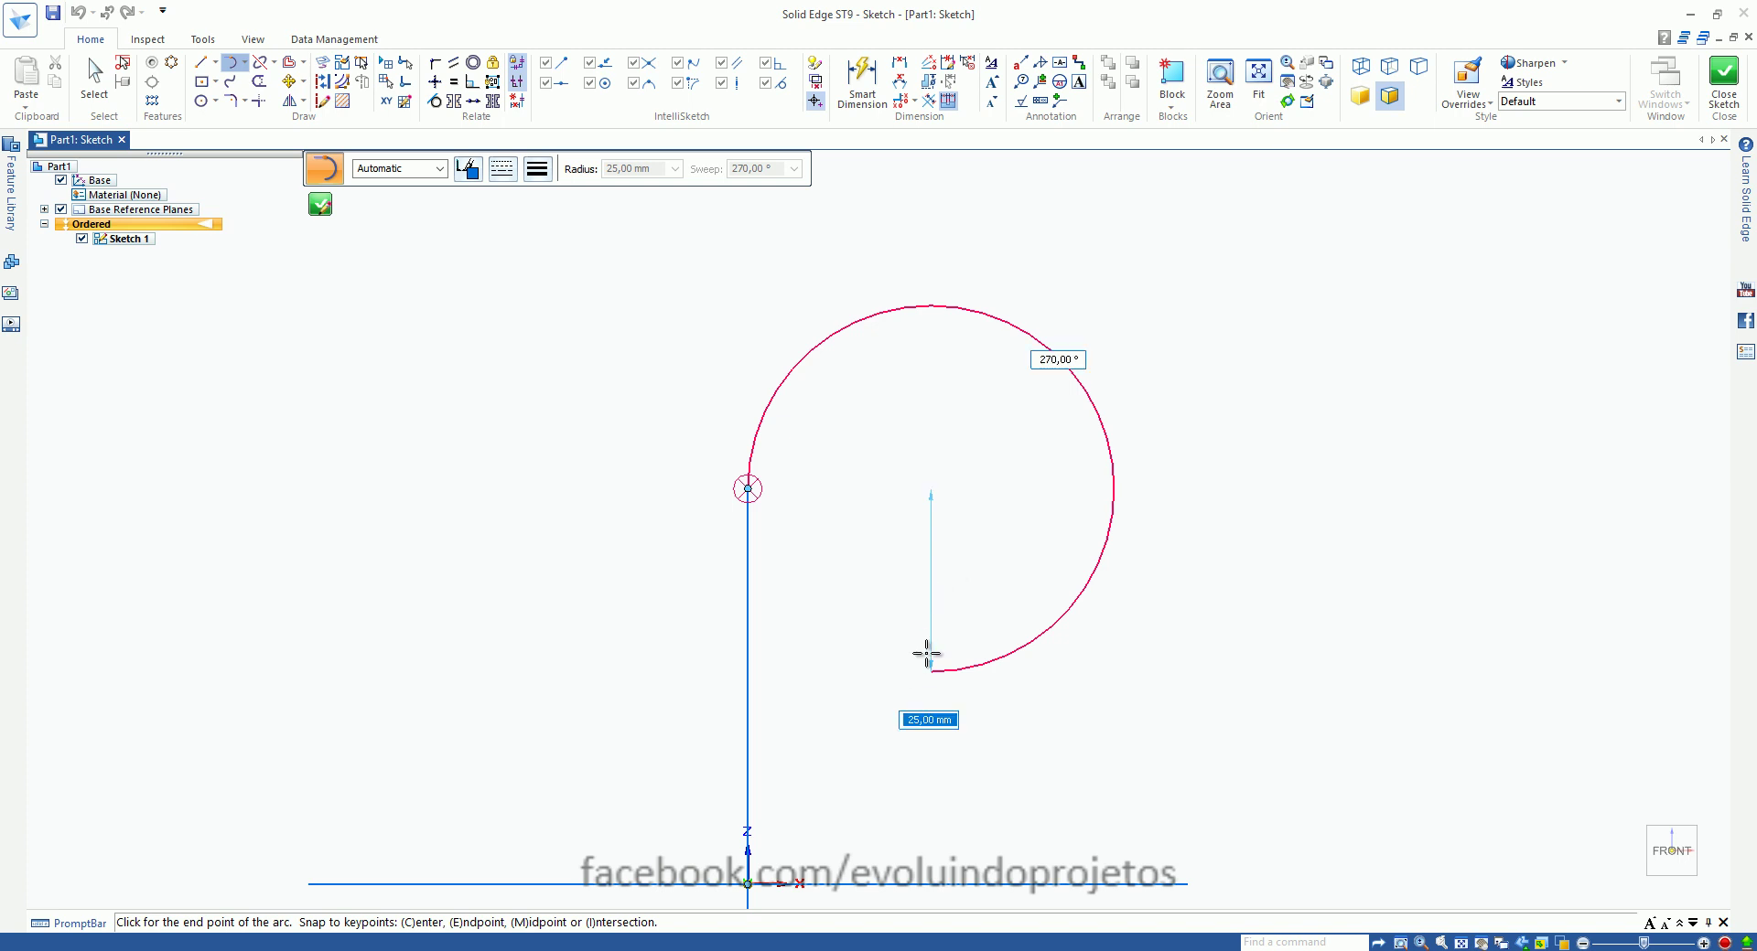
left_click(592, 520)
scroll(1134, 551, "down", 2)
scroll(870, 526, "up", 2)
scroll(868, 523, "up", 1)
key("Escape")
Step: Set the arc's sweep angle to 180°
left_click(955, 355)
left_click(955, 355)
scroll(1144, 345, "down", 1)
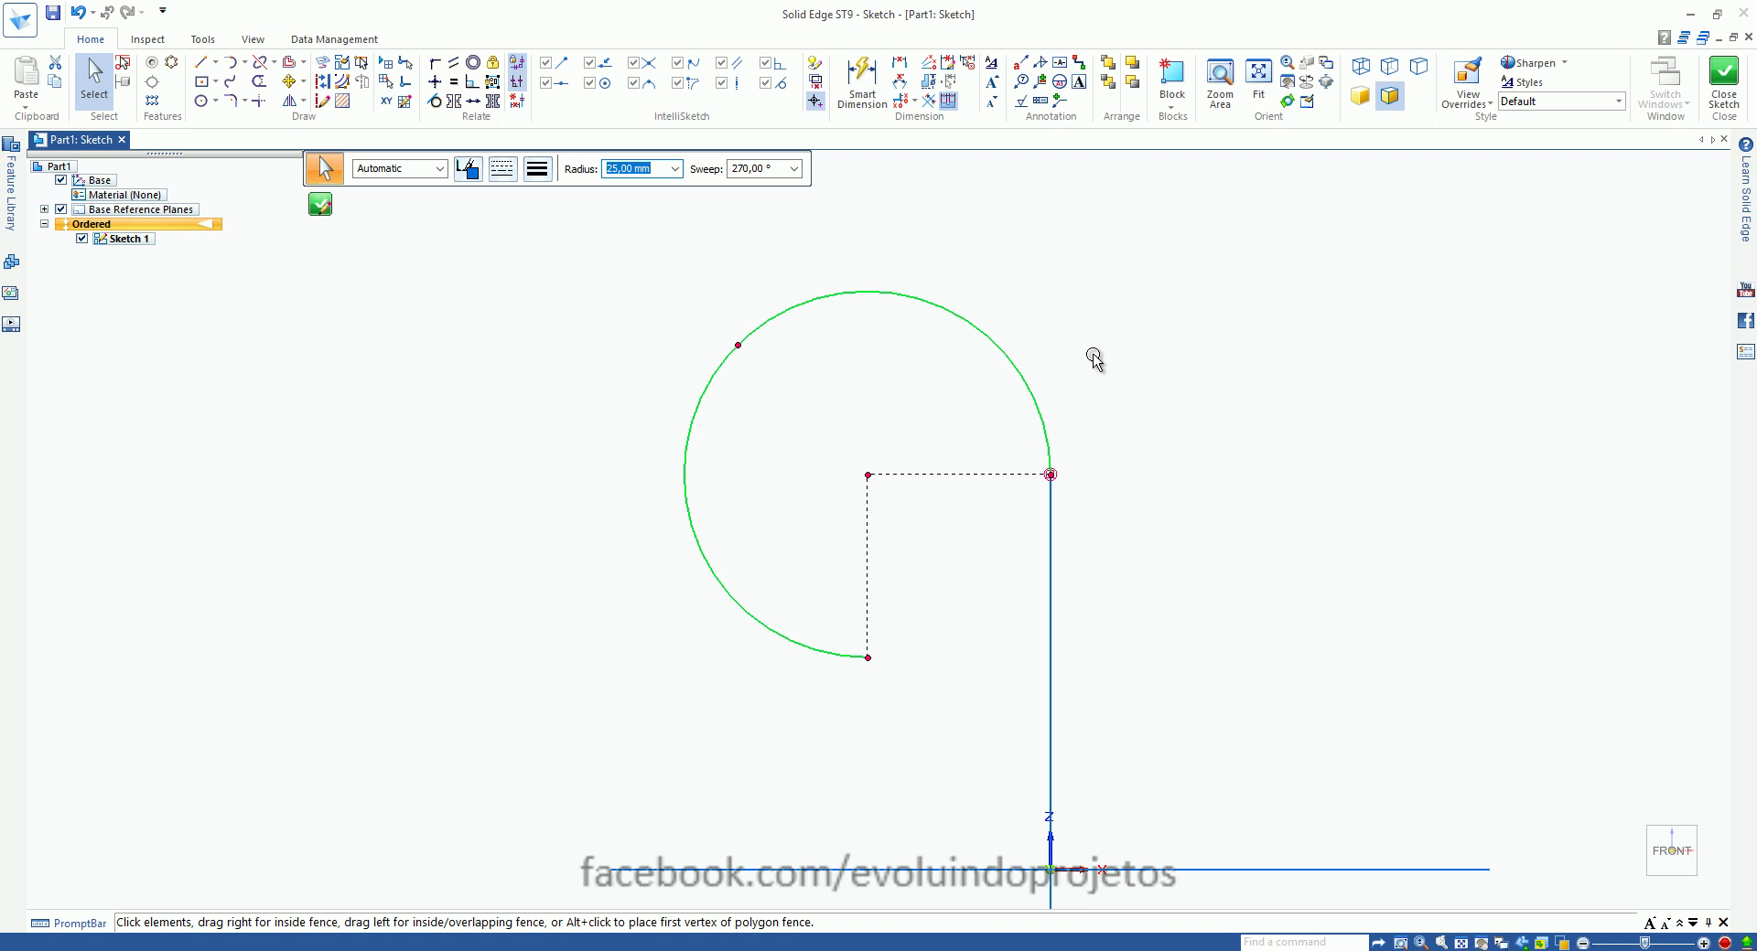
scroll(954, 320, "up", 1)
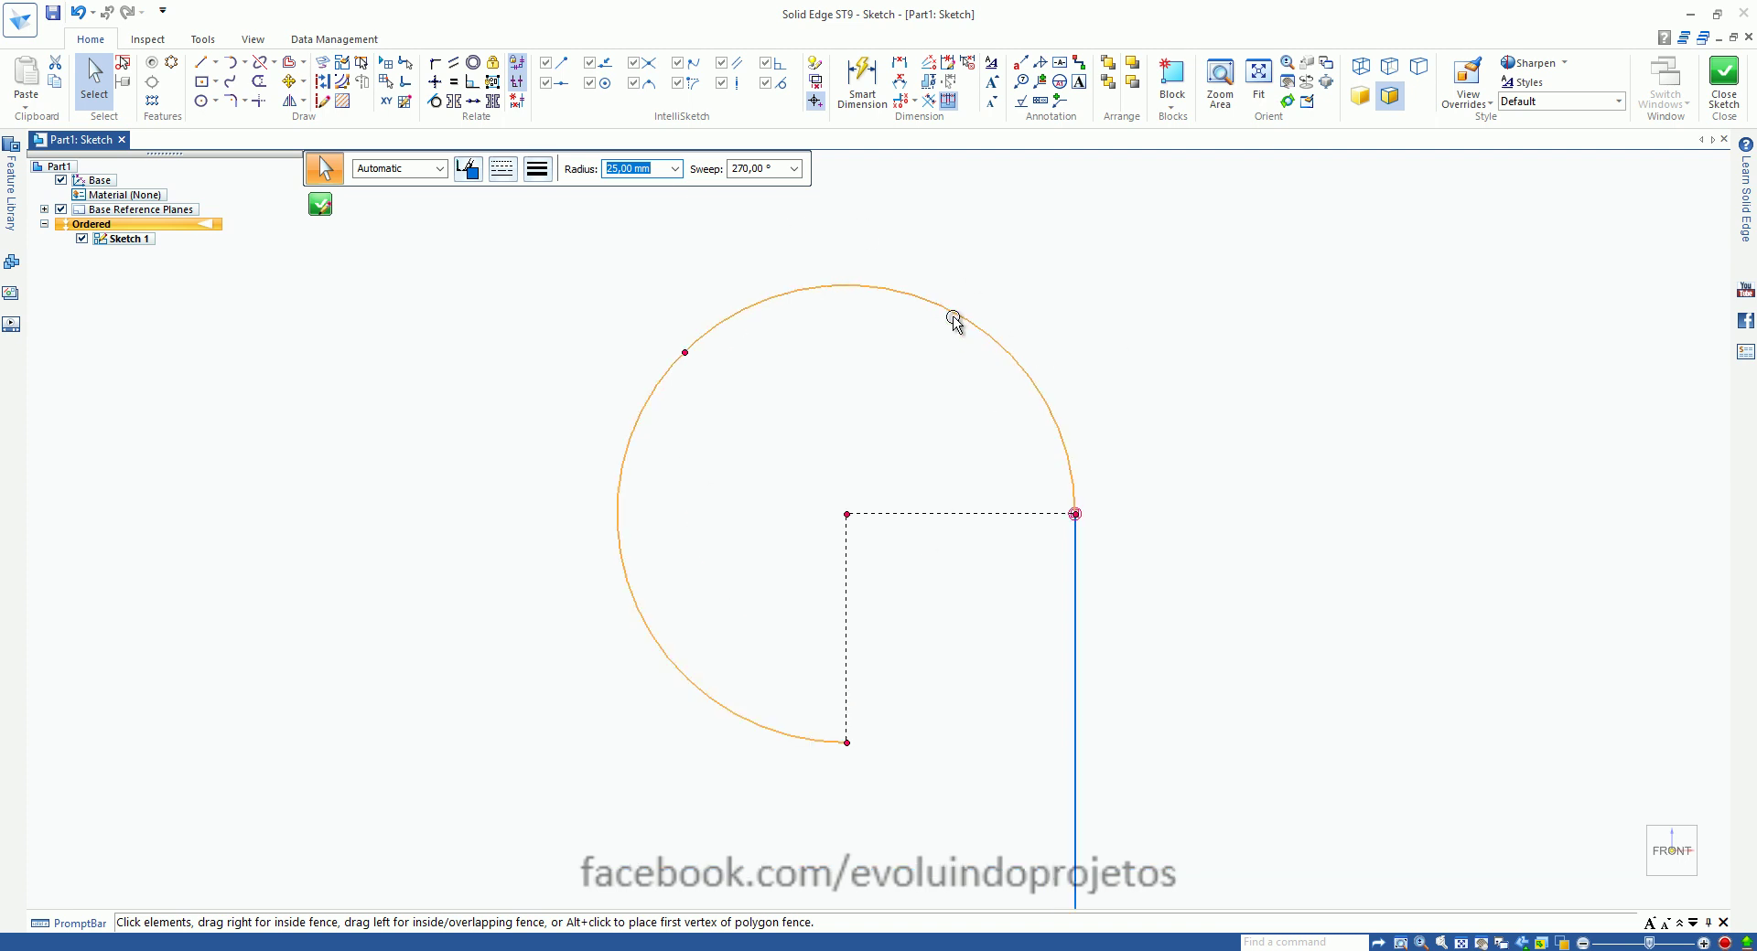
left_click(758, 169)
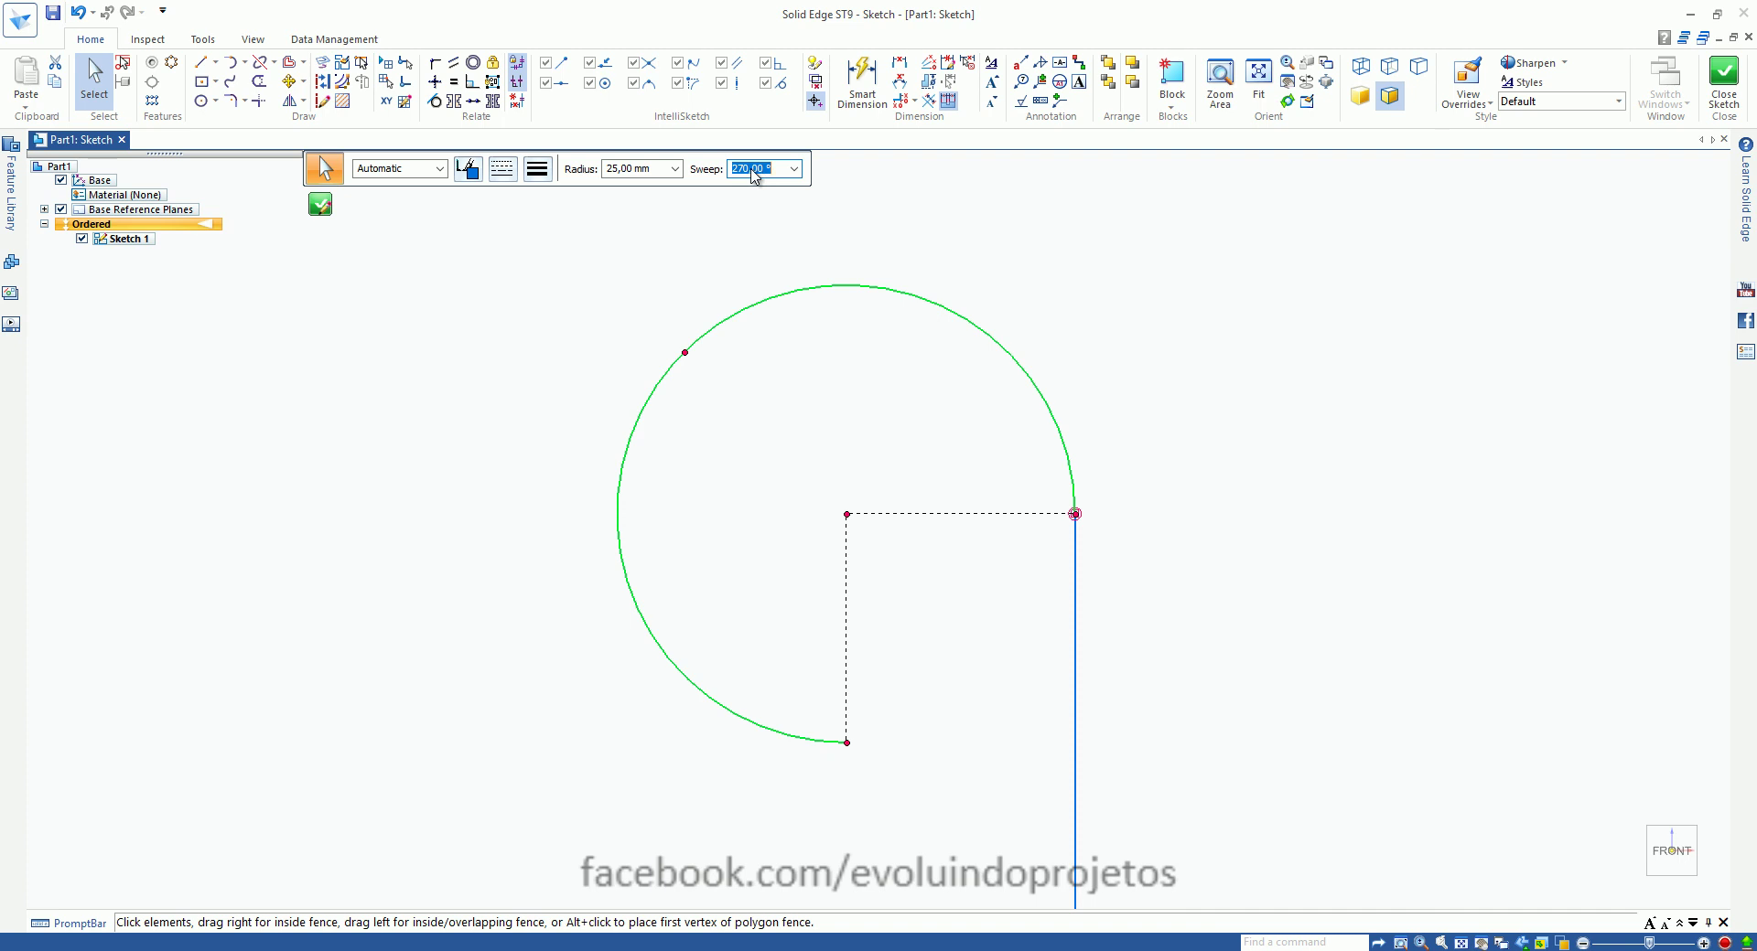
key("Return")
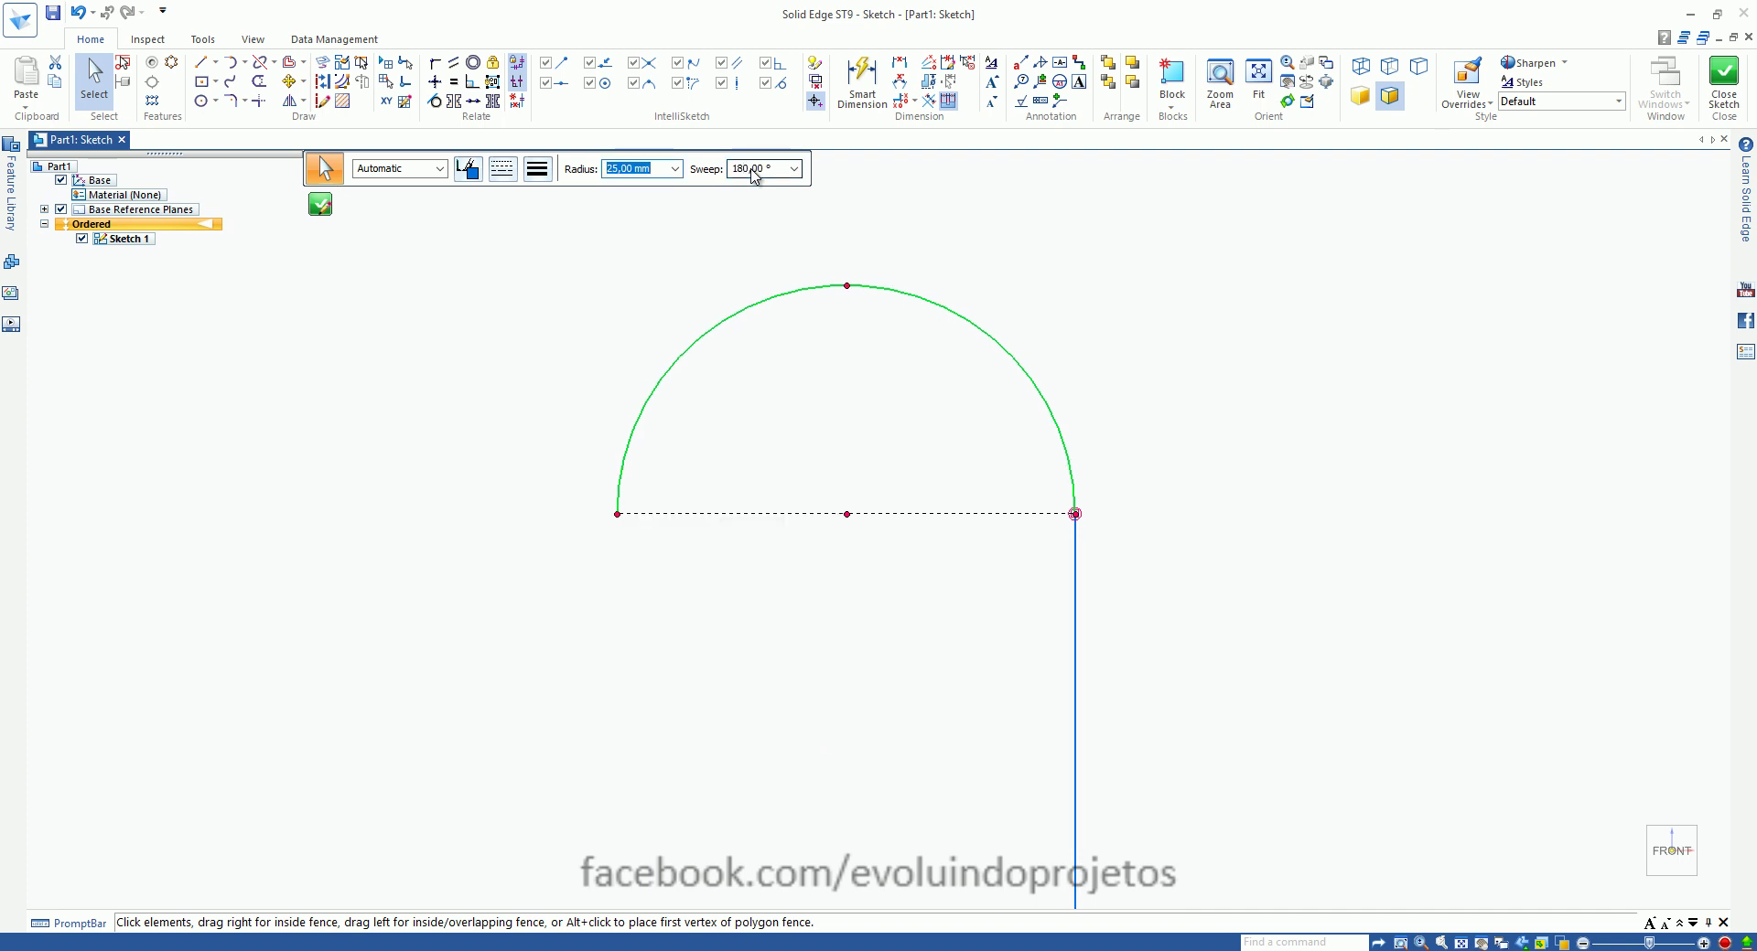
Step: Set the arc's sweep angle to 70° and its radius to 100 mm
left_click(769, 177)
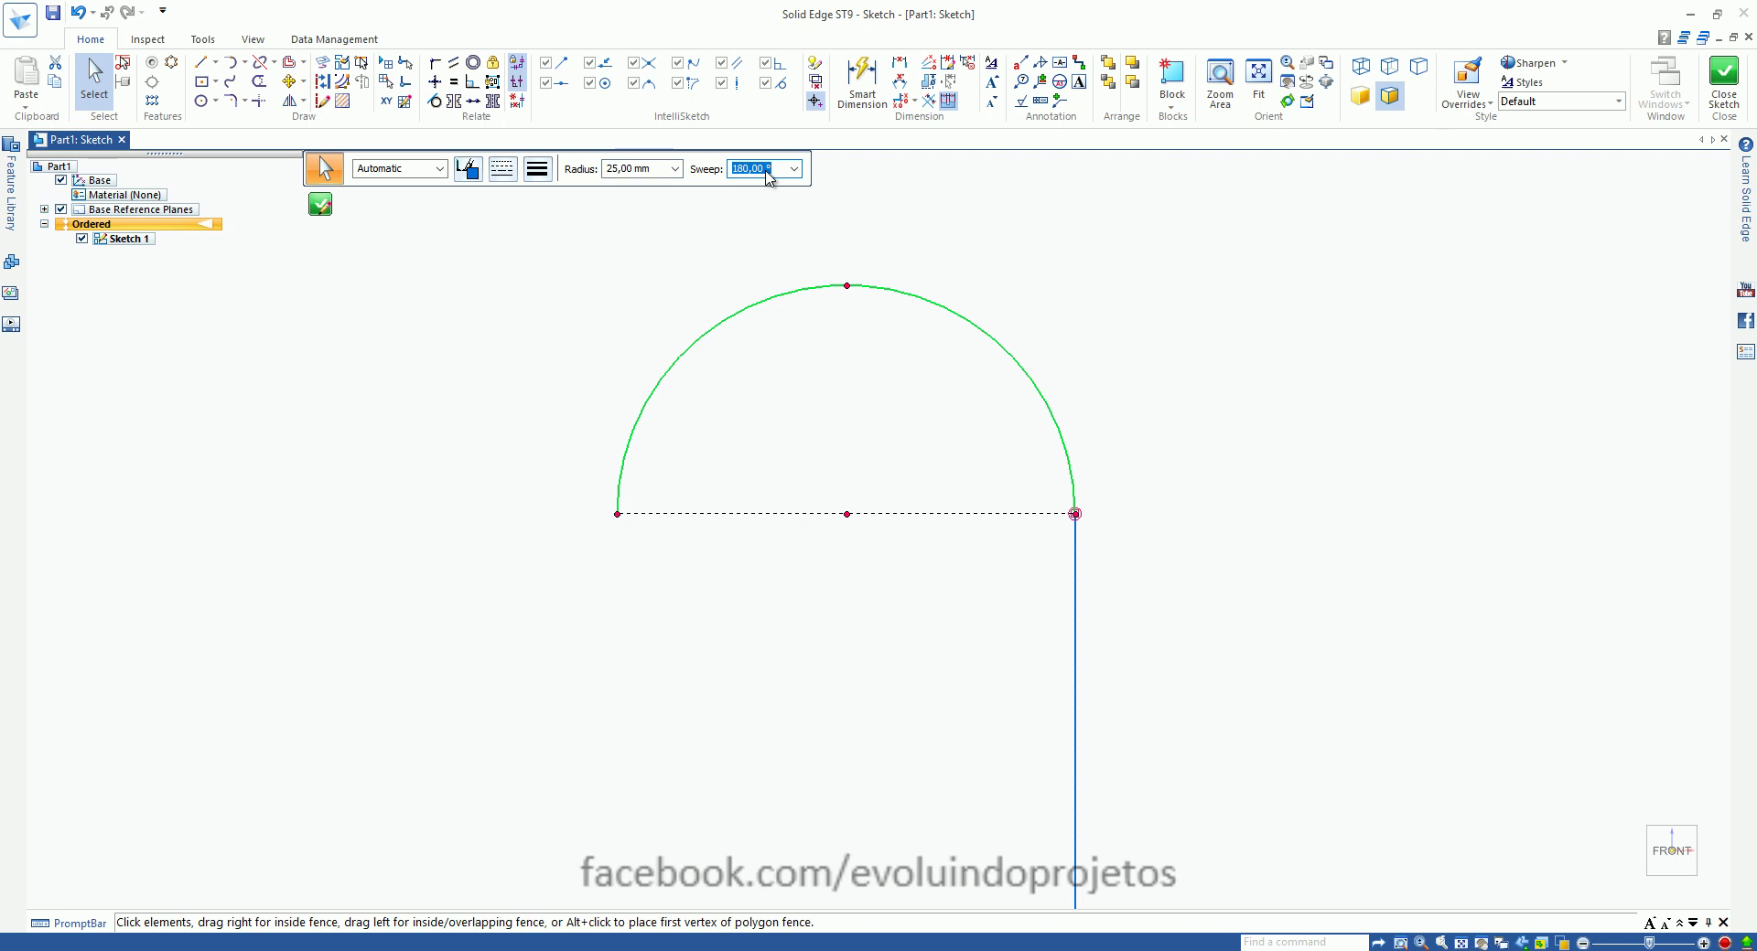
key("Return")
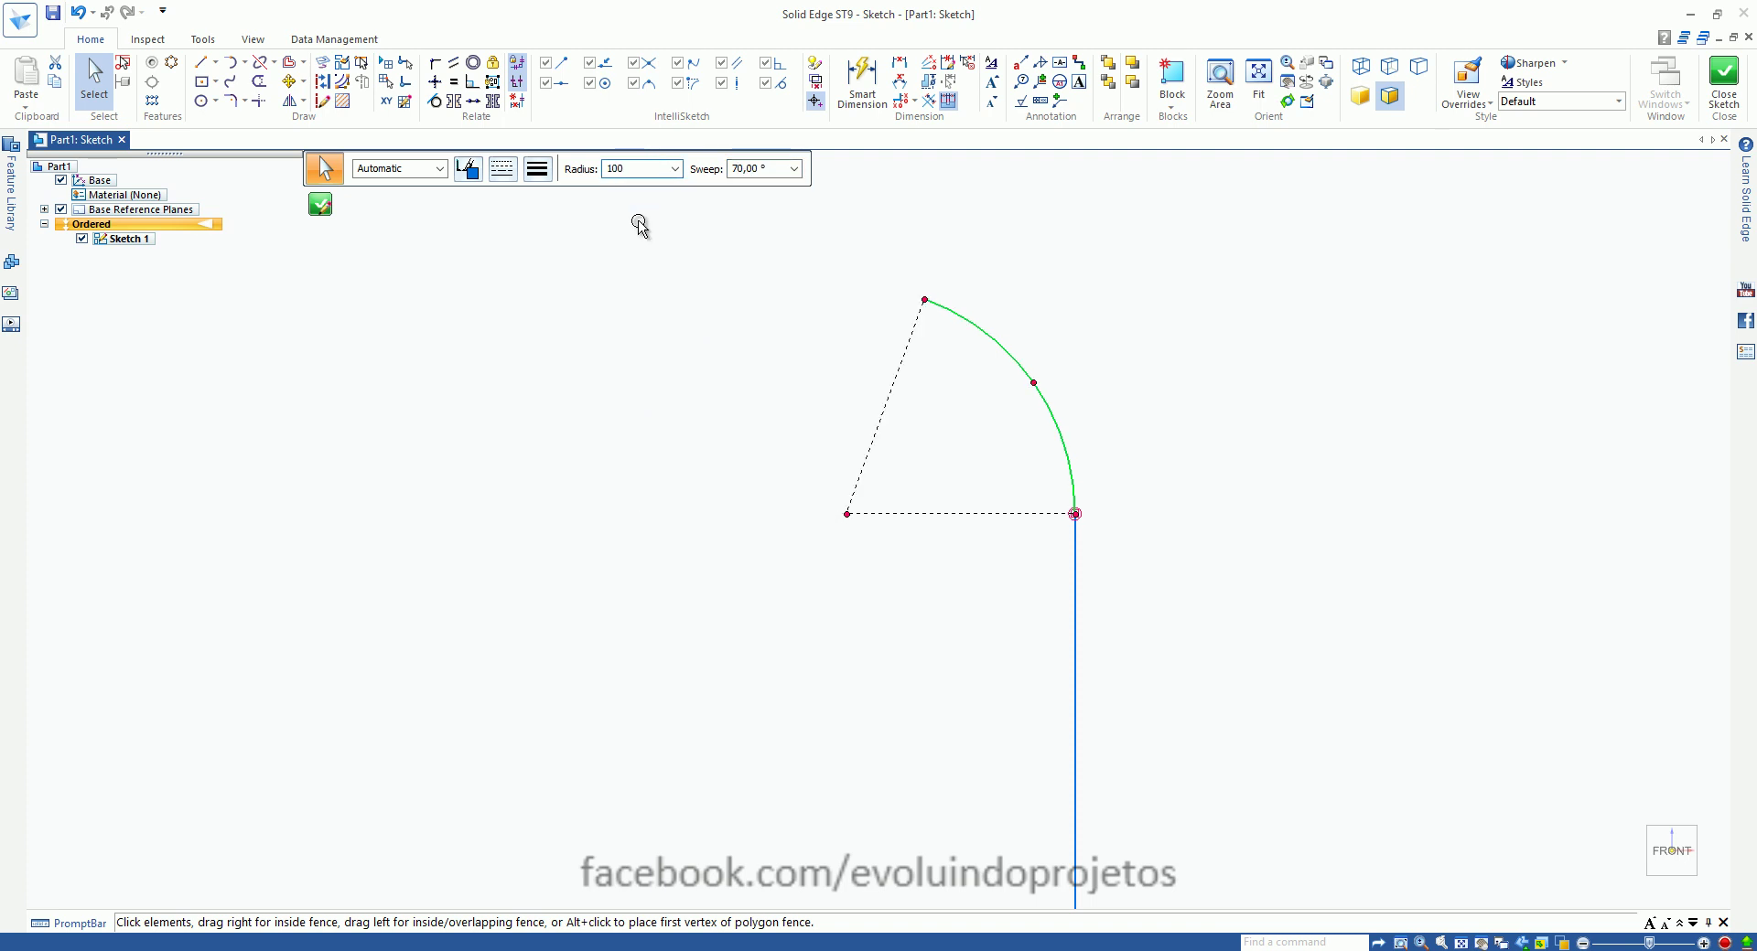
key("Return")
scroll(915, 357, "down", 3)
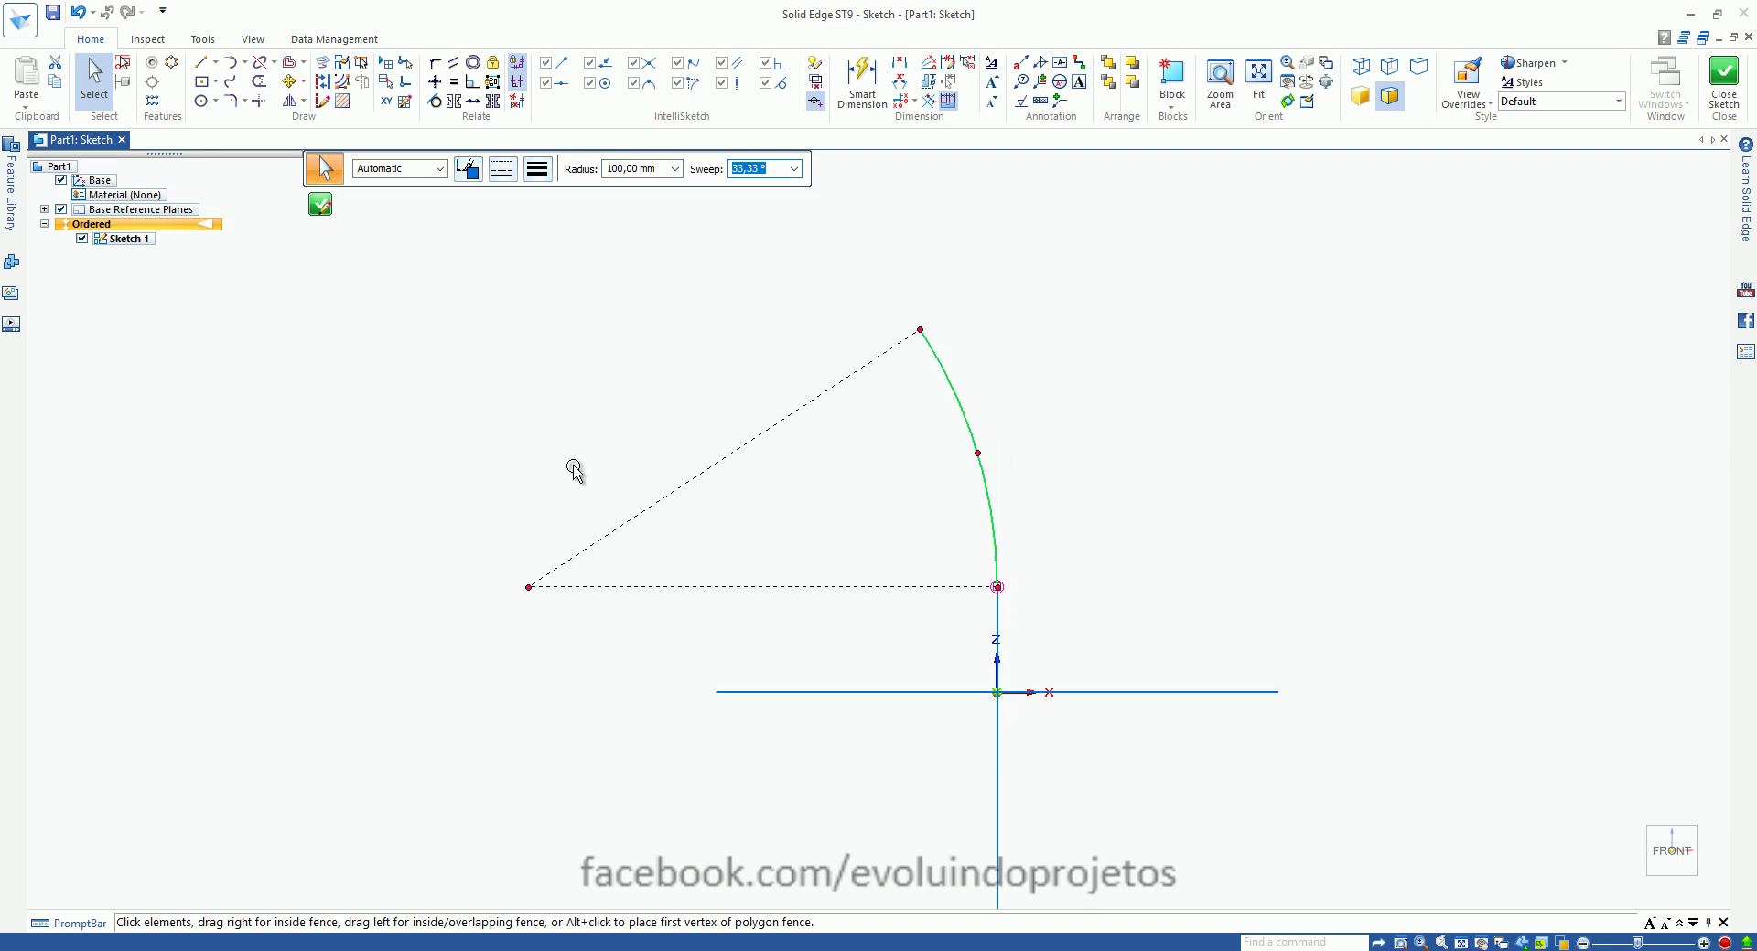
scroll(632, 388, "down", 2)
key("Escape")
Step: Examine how the arc joins the vertical line by selecting the relation at their shared endpoint and the line itself
scroll(846, 485, "up", 5)
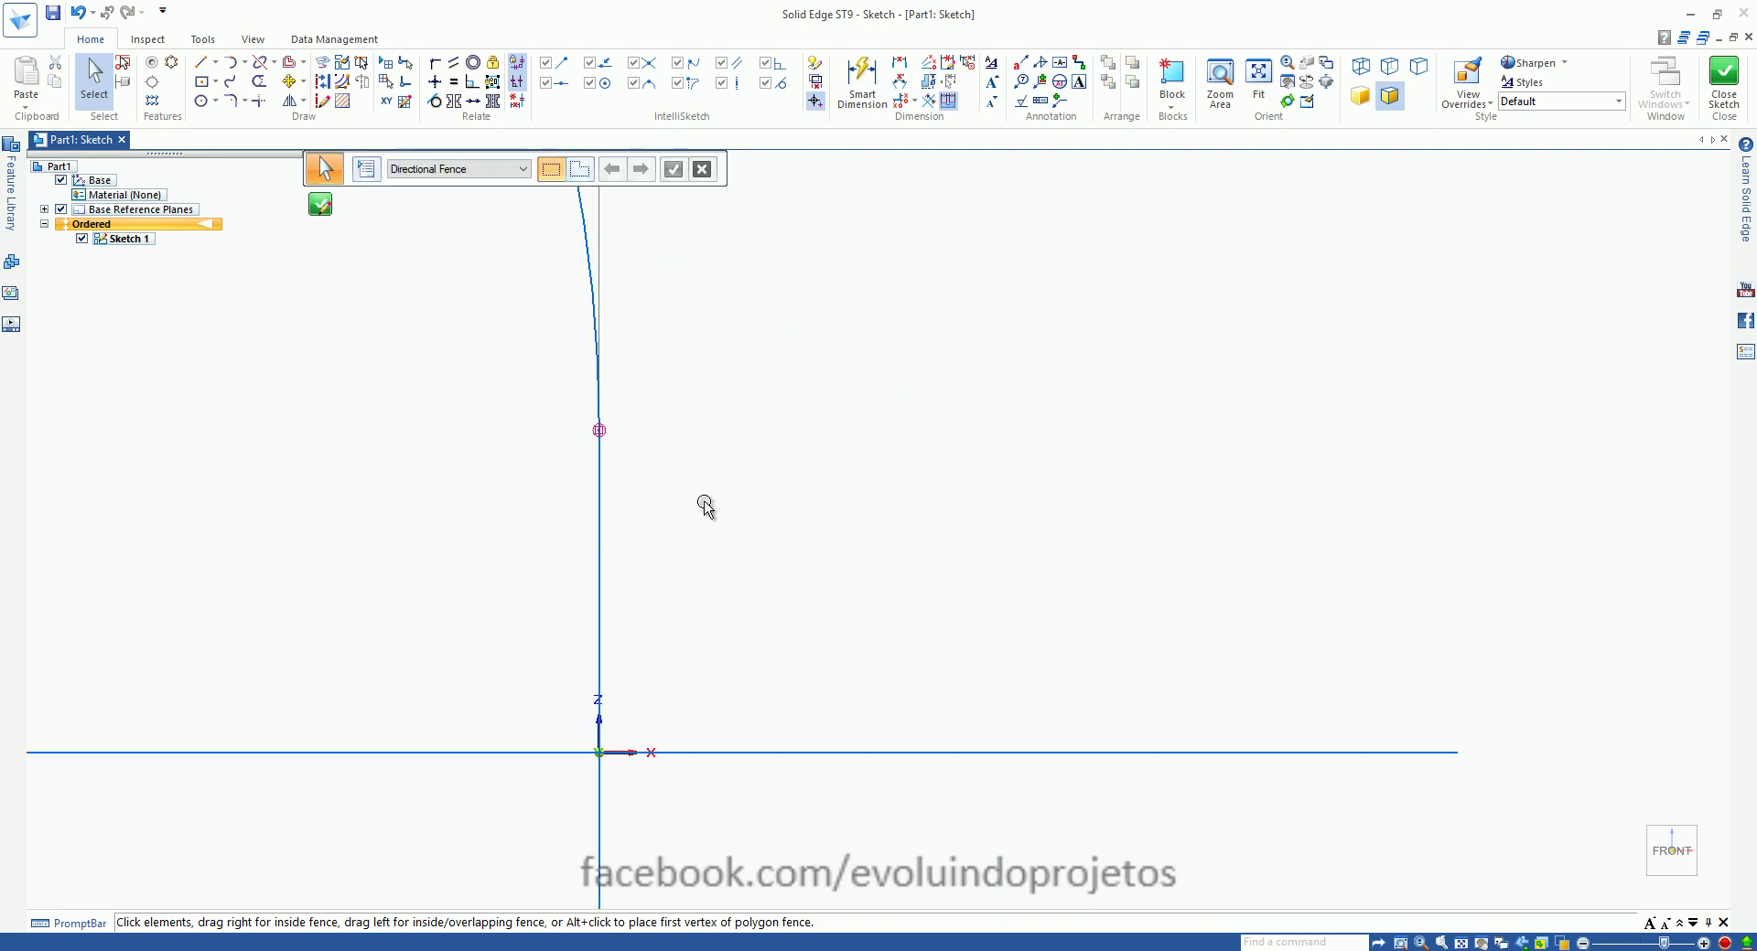
left_click(600, 467)
left_click_drag(553, 395, 642, 478)
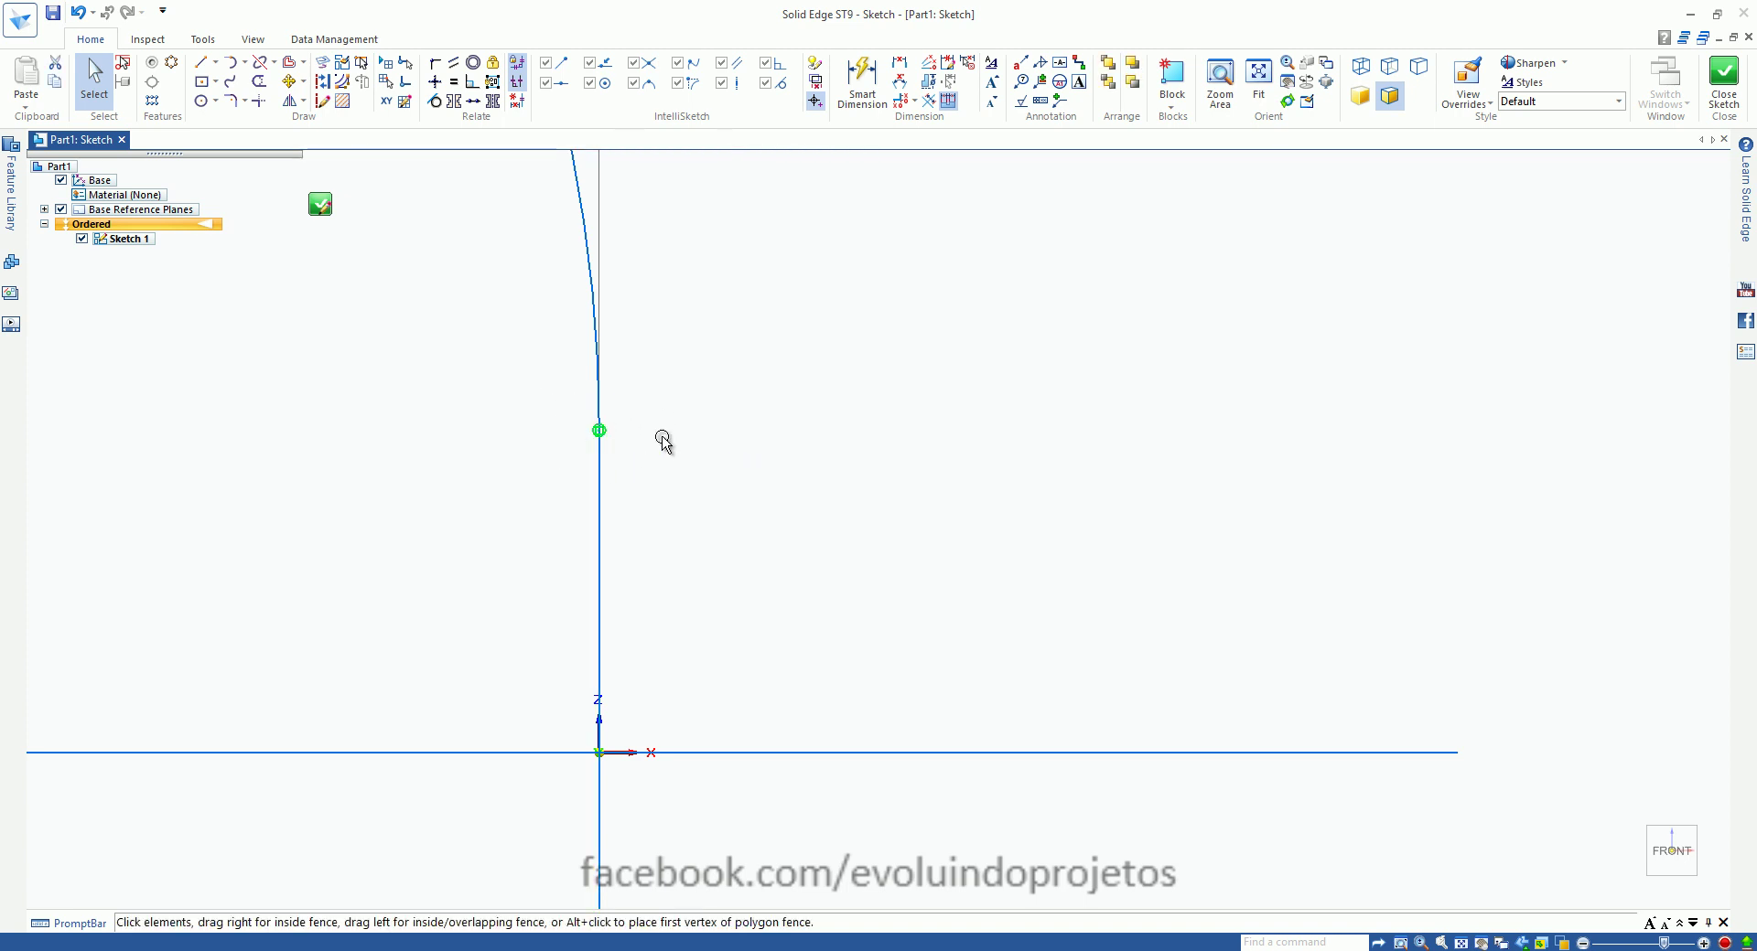
left_click(600, 626)
scroll(1051, 388, "down", 4)
scroll(902, 639, "down", 2)
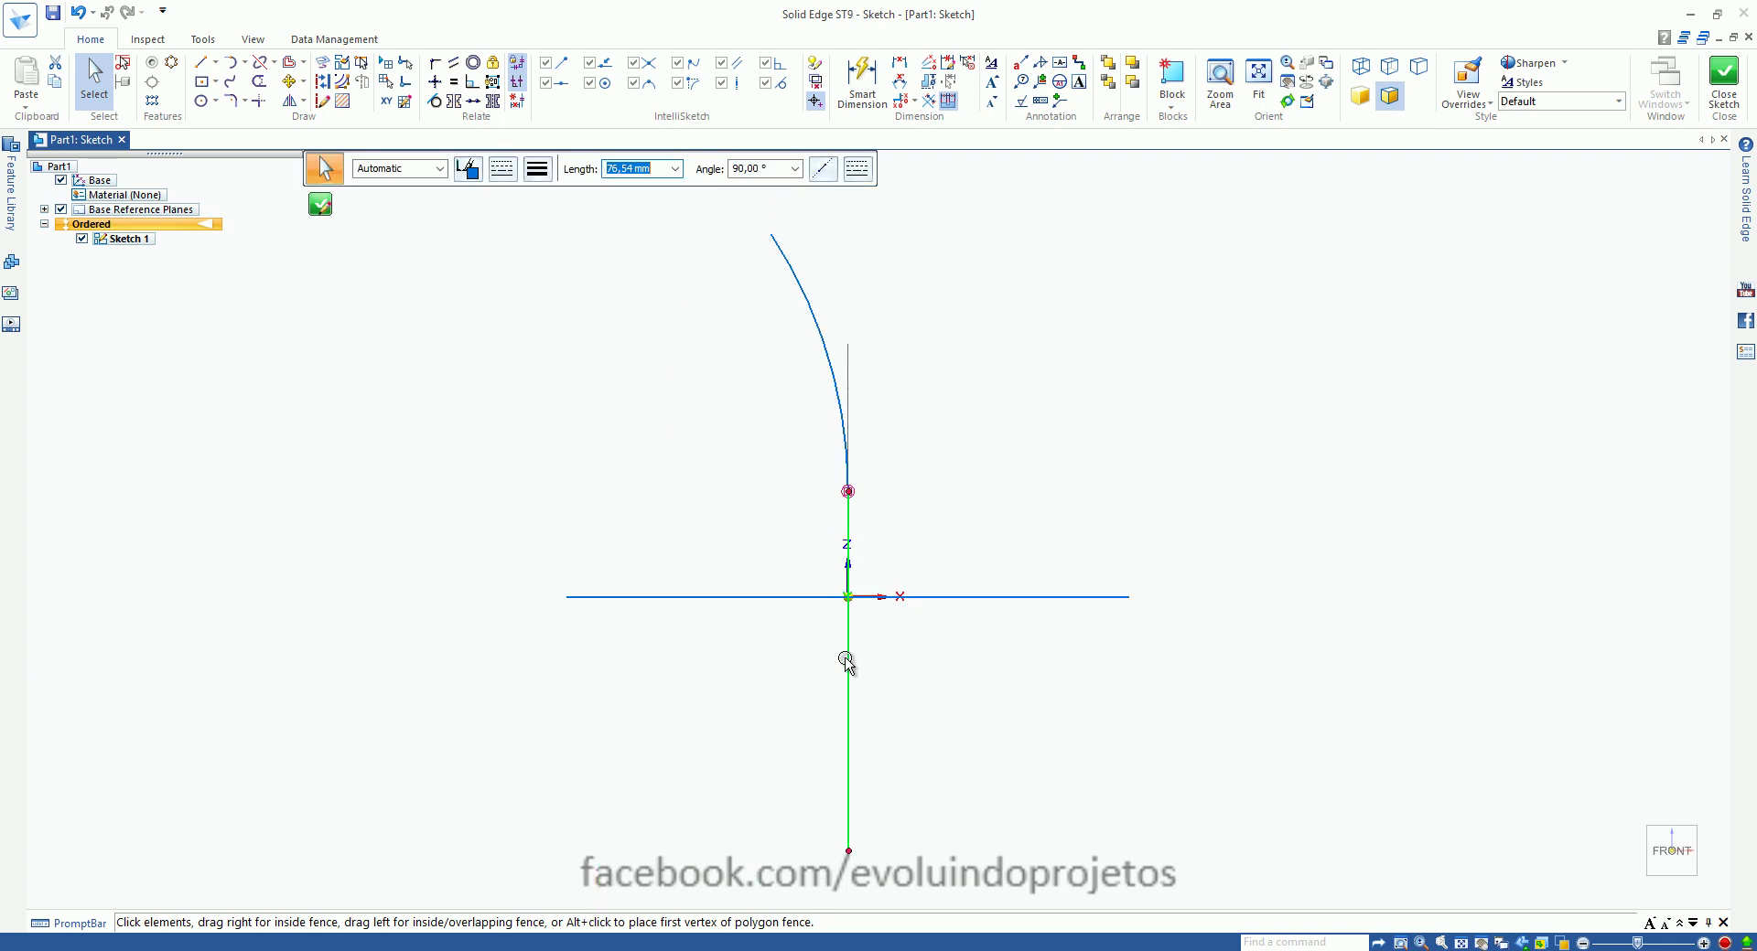
left_click(737, 420)
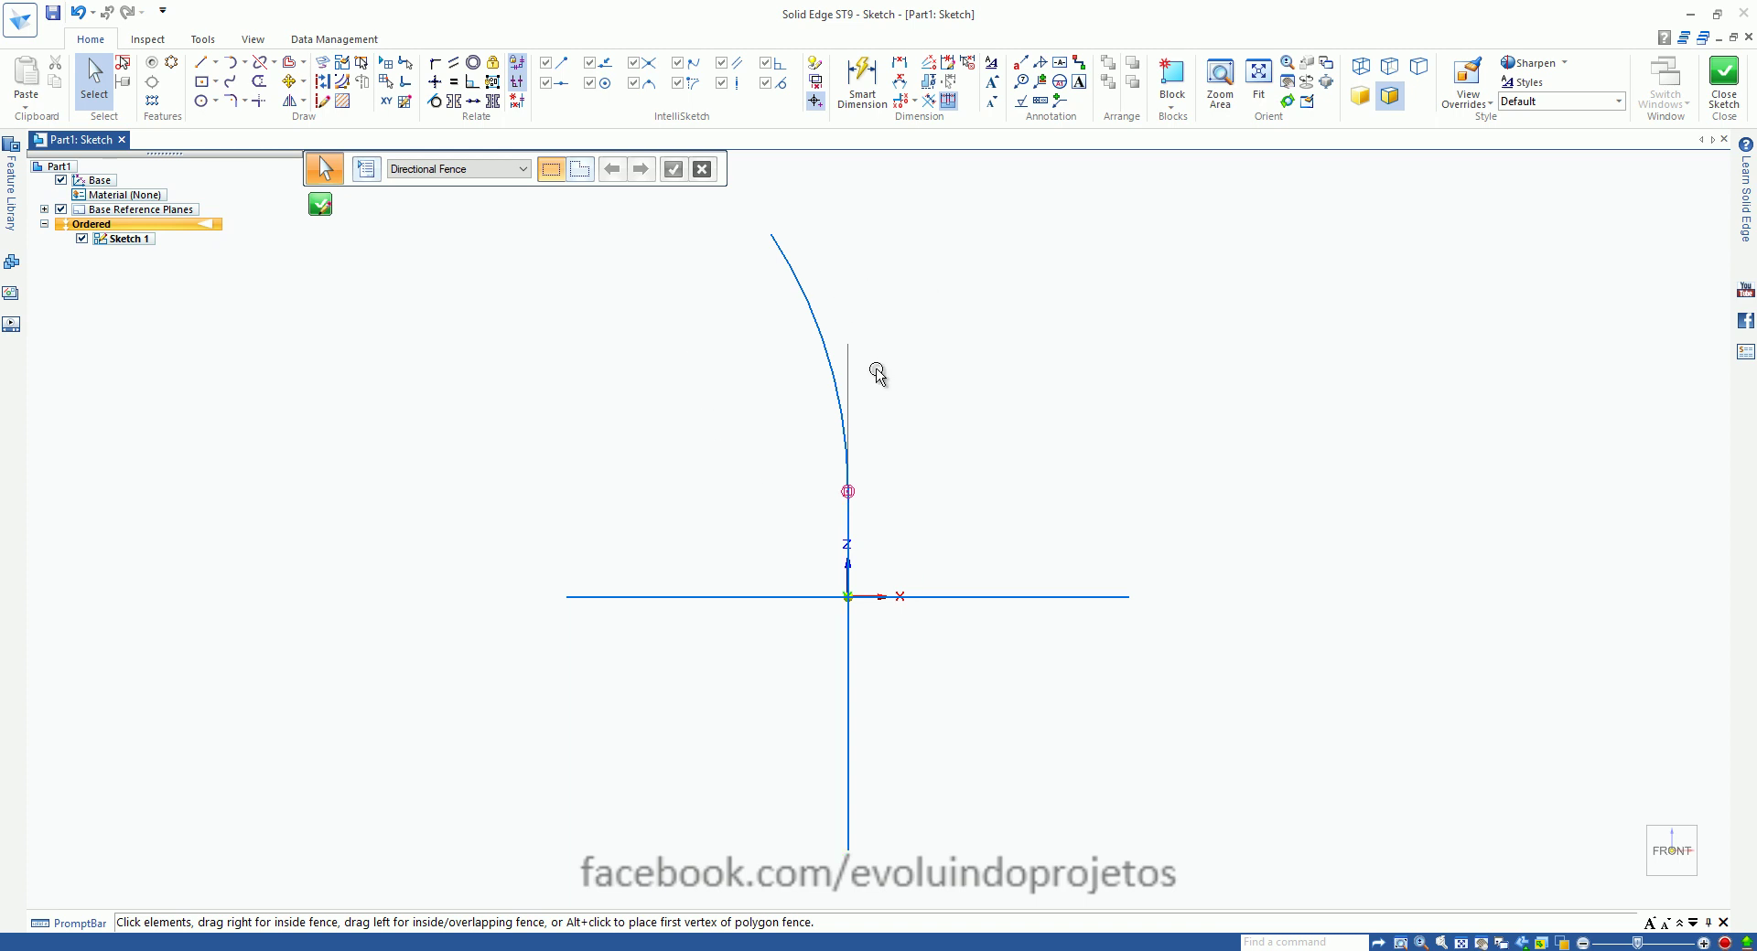
Step: Undo the arc's last radius change and delete the arc
key("ctrl+z")
left_click(801, 265)
key("Delete")
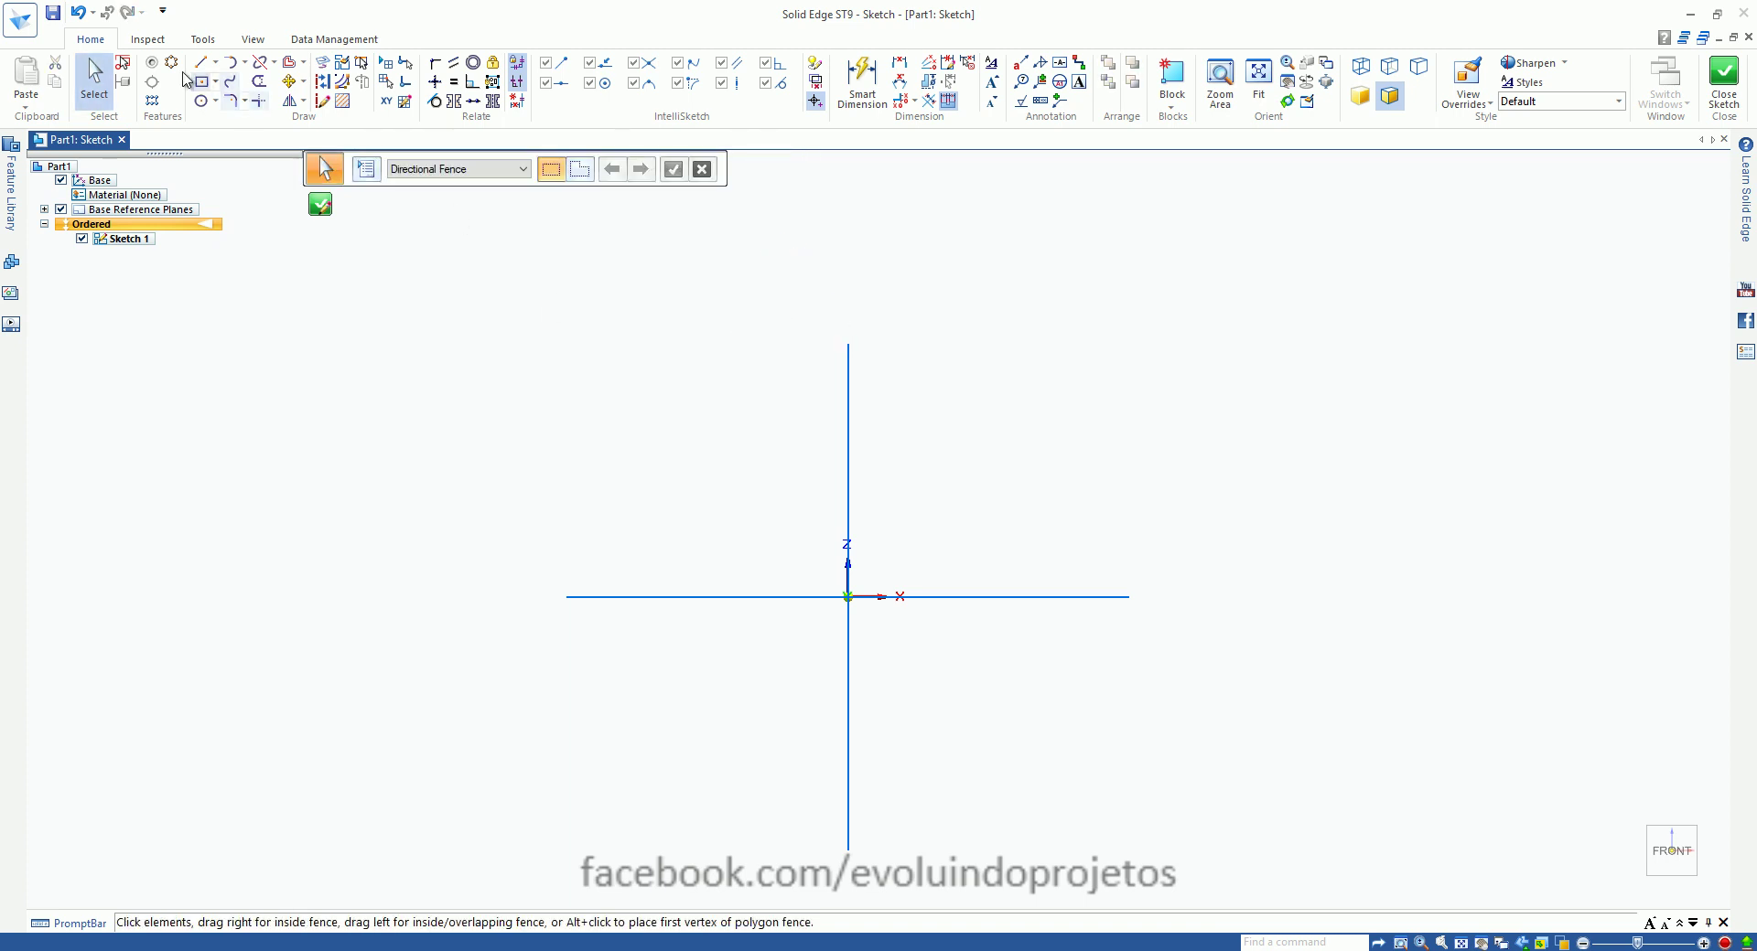
left_click(244, 63)
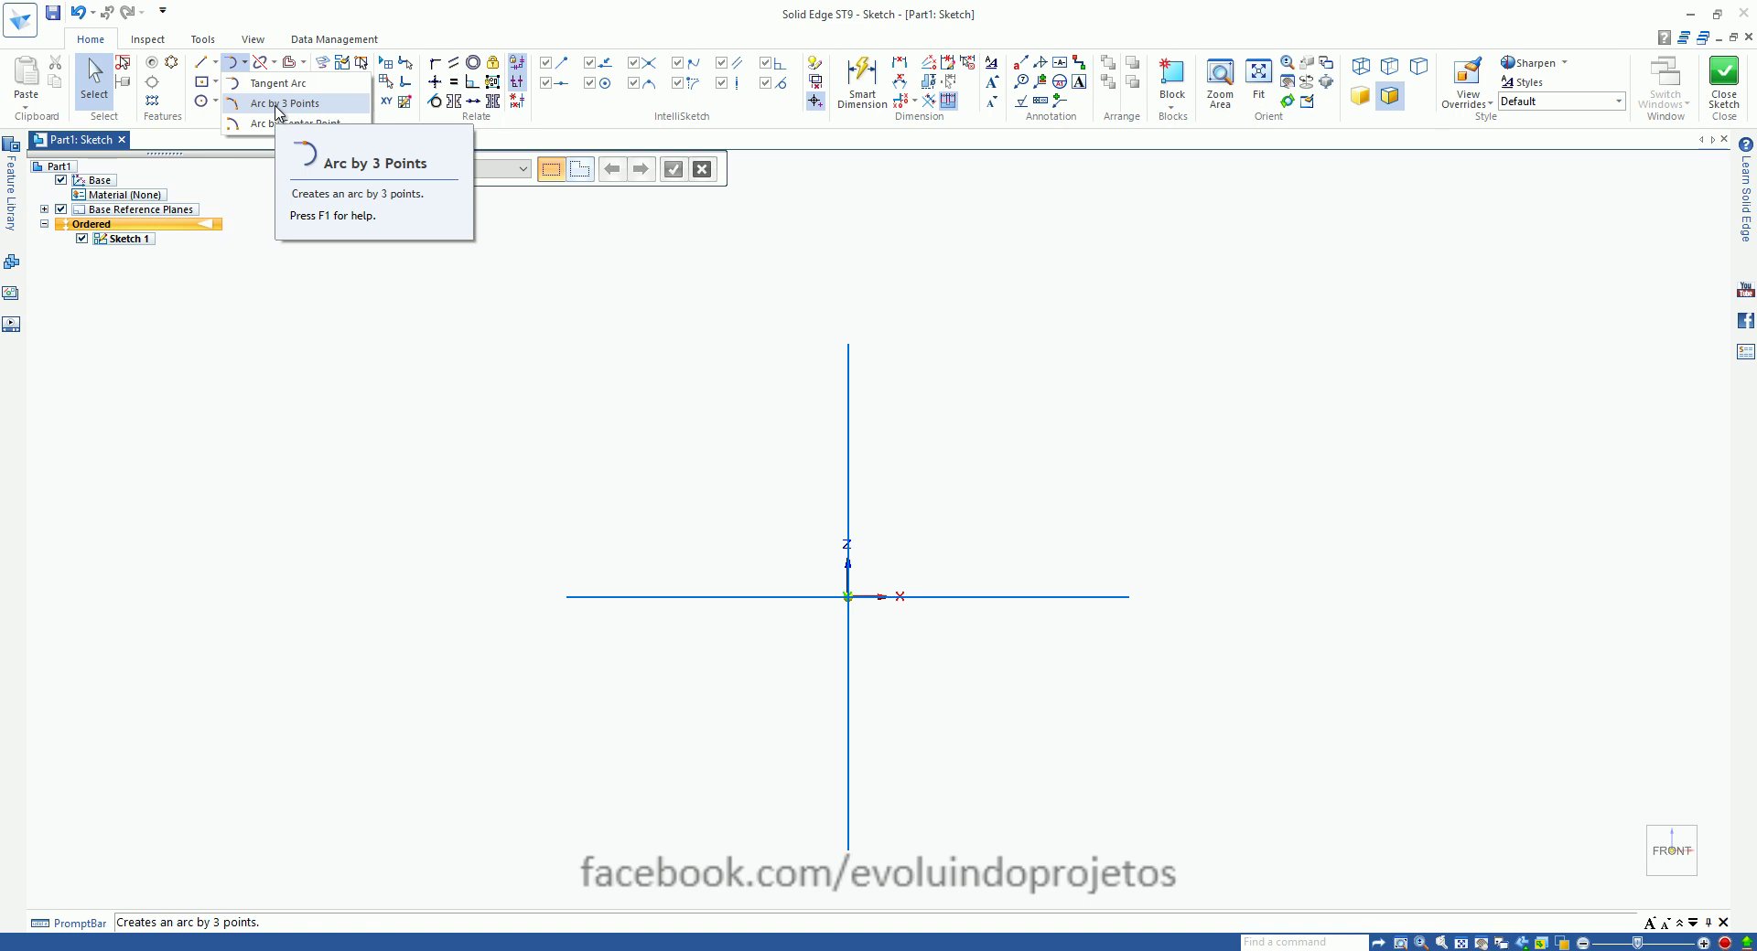
left_click(277, 105)
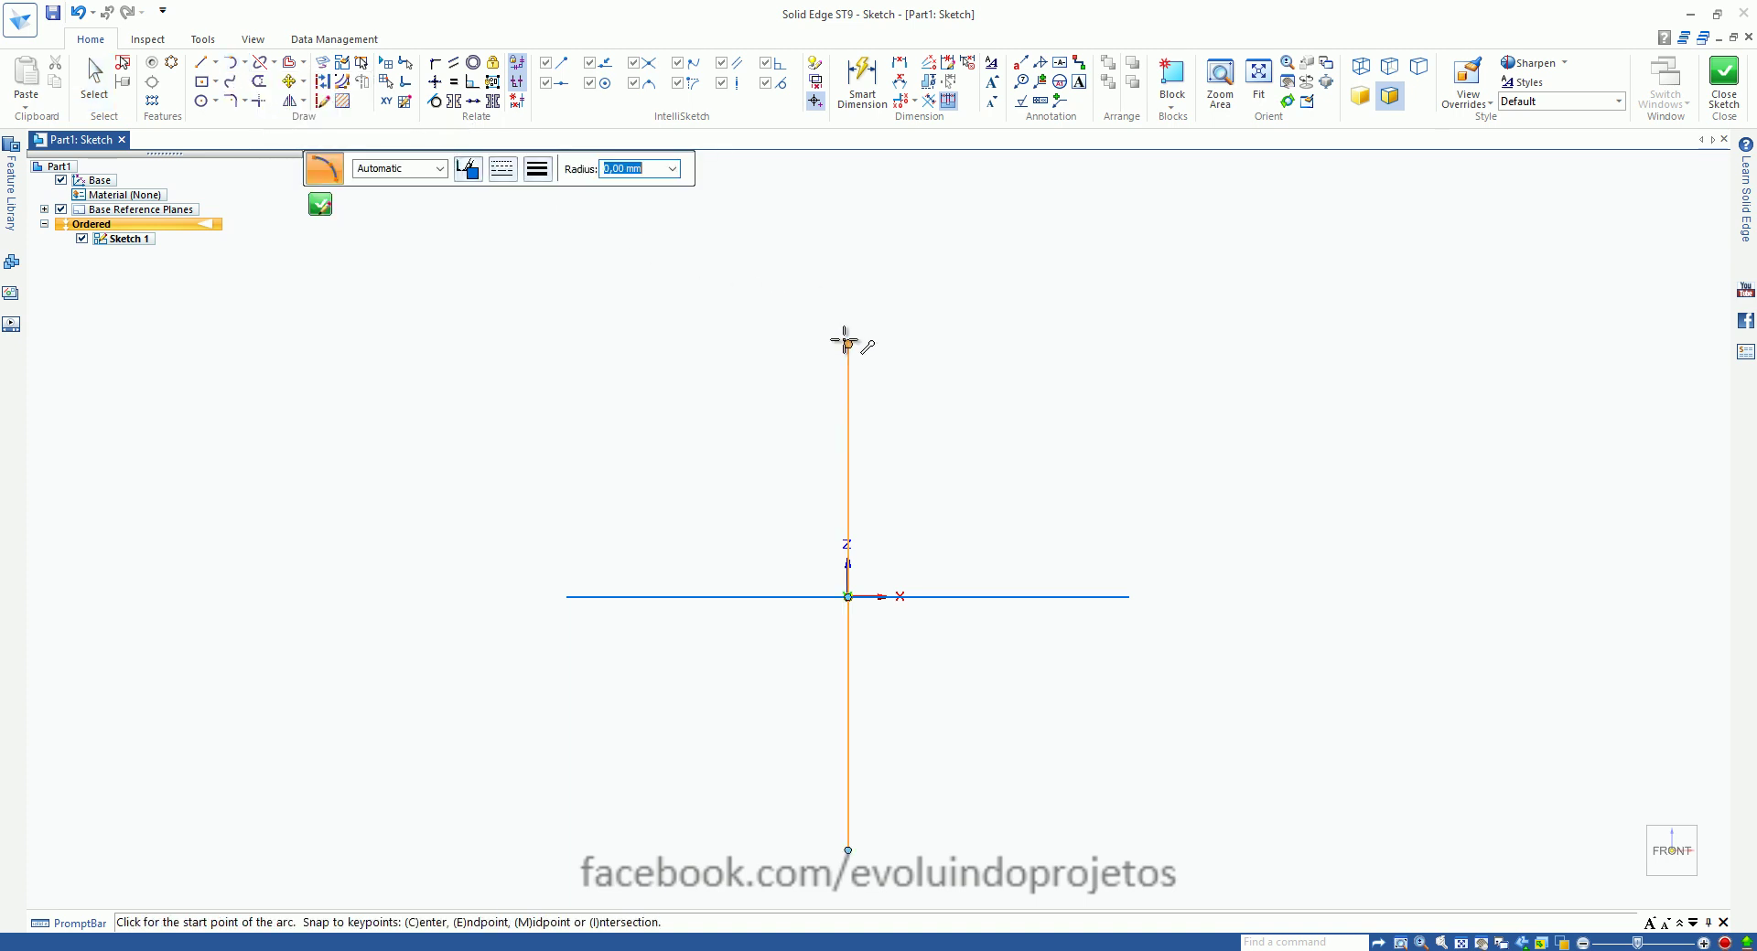
left_click(310, 492)
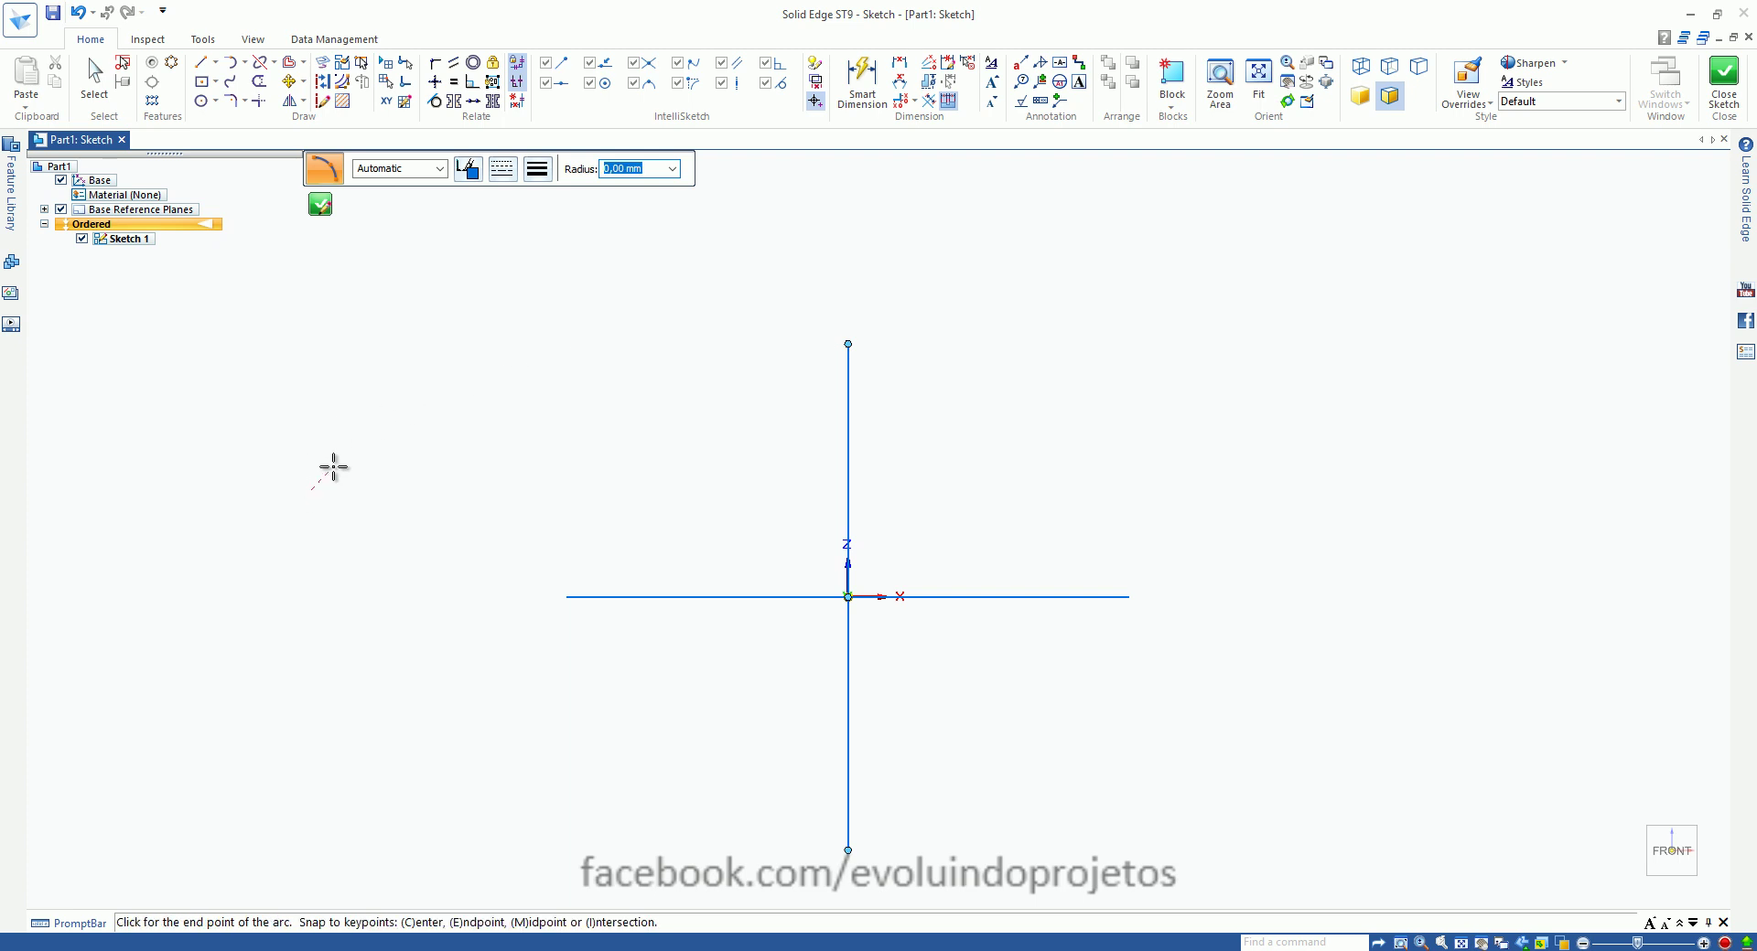
left_click(404, 421)
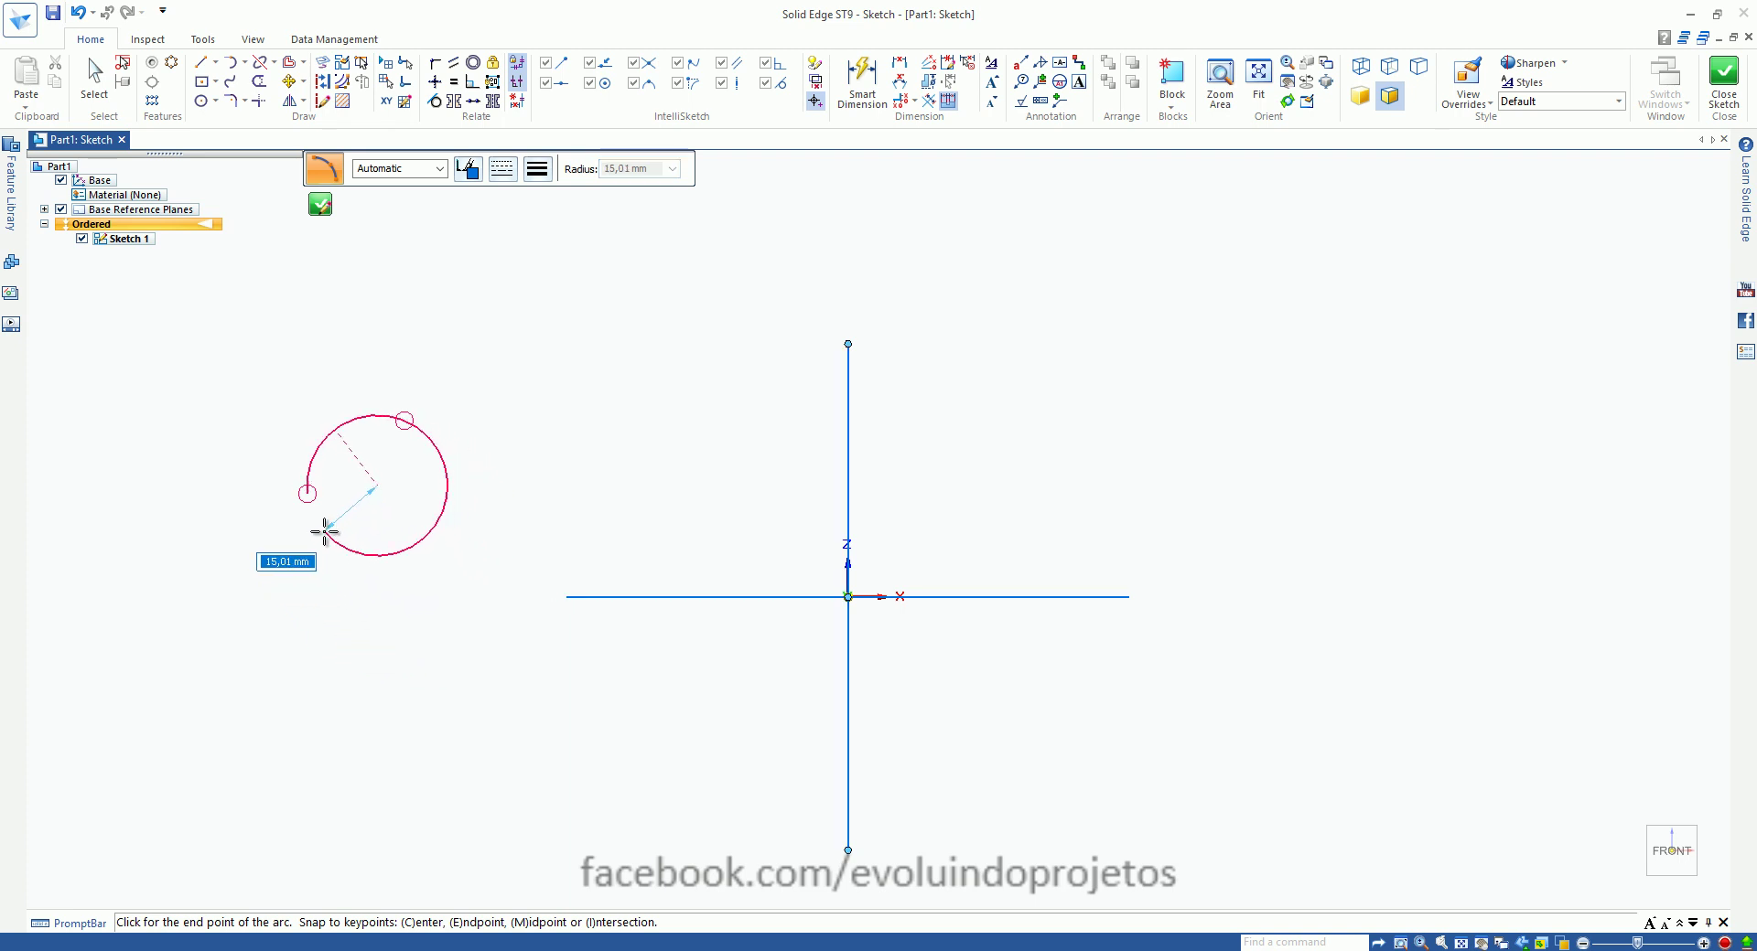
right_click(322, 477)
left_click(299, 425)
left_click(430, 424)
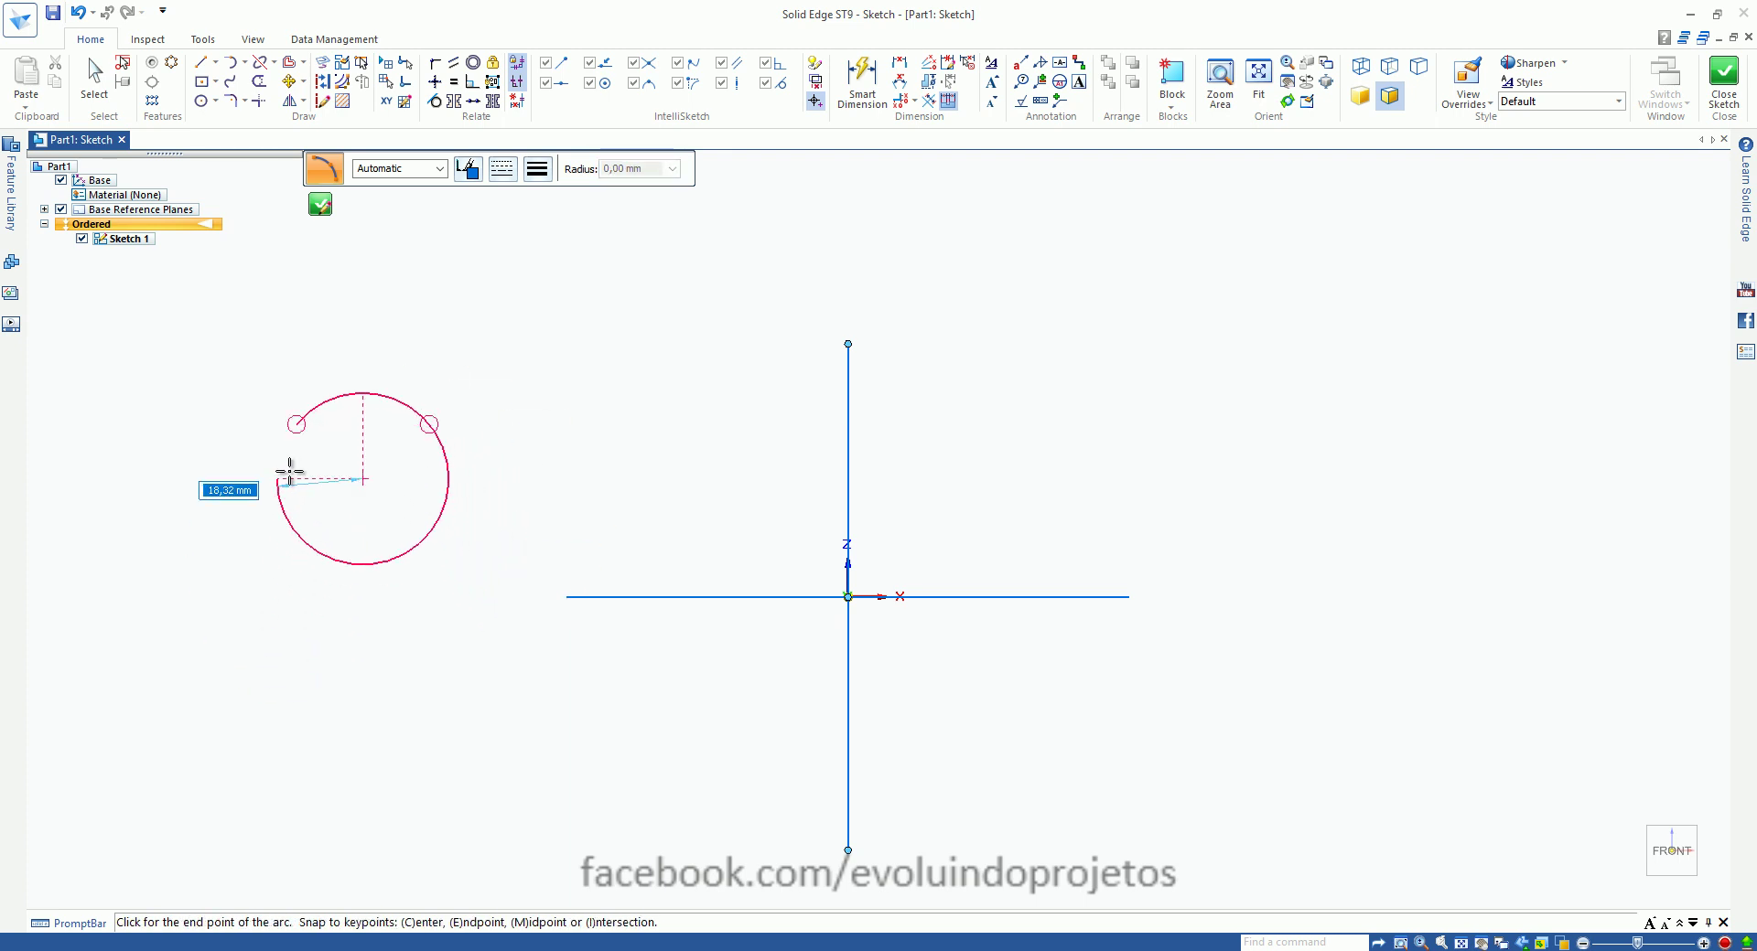
right_click(295, 430)
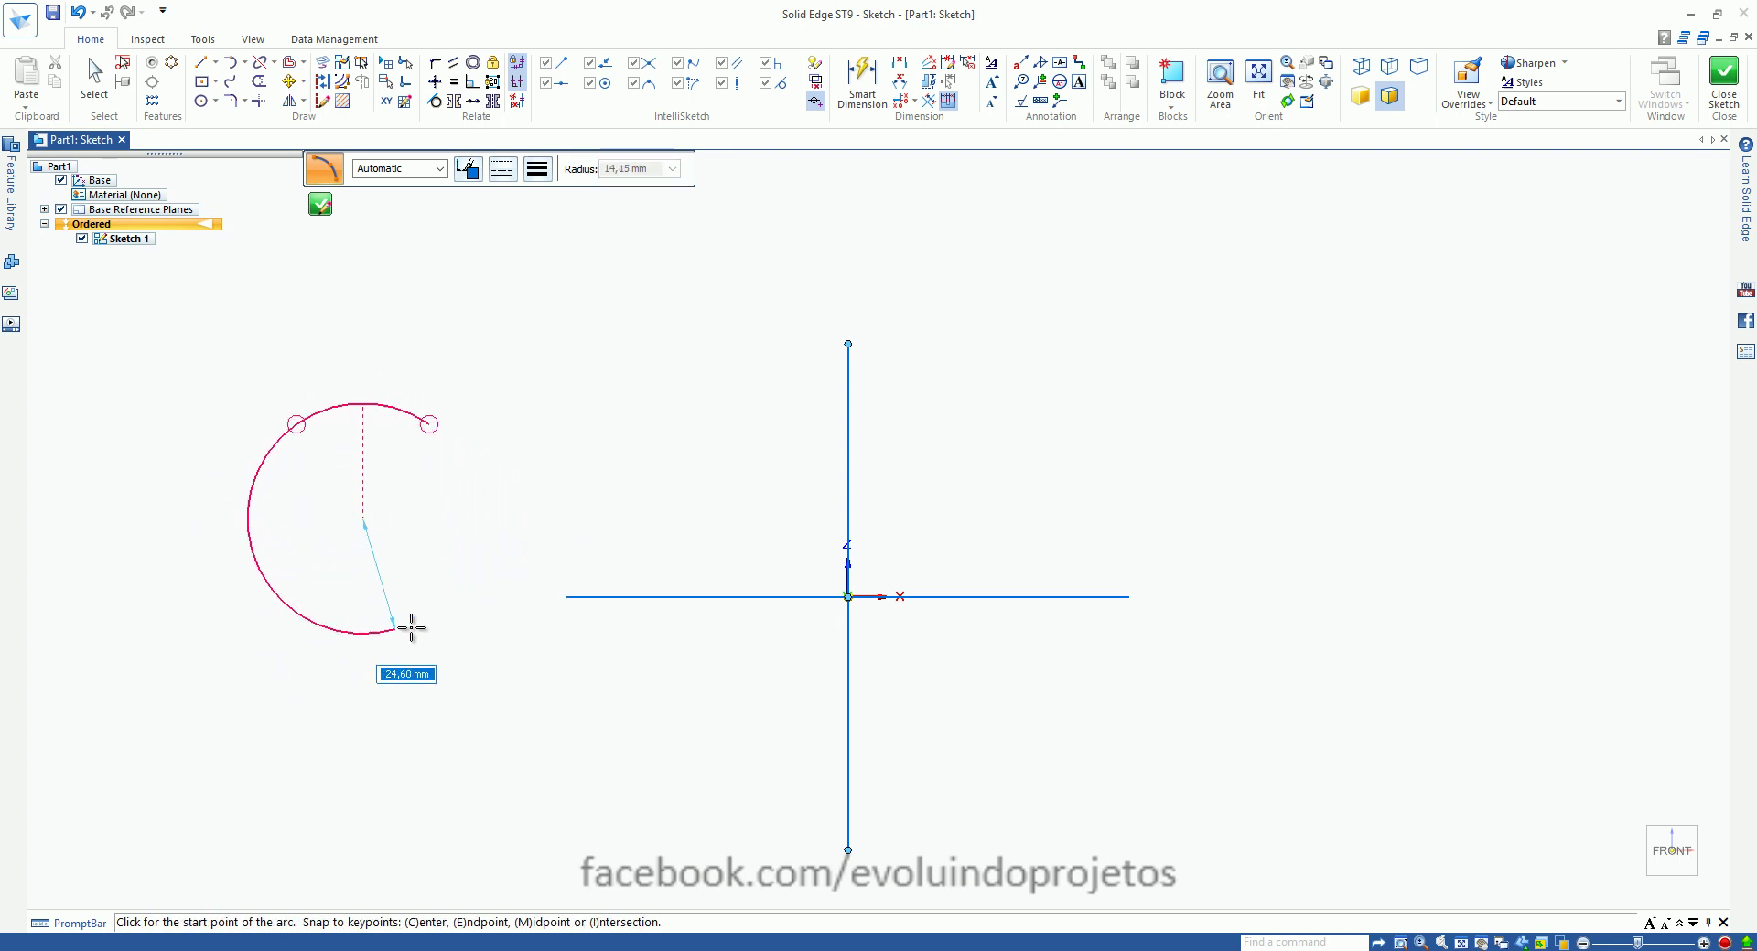
right_click(324, 267)
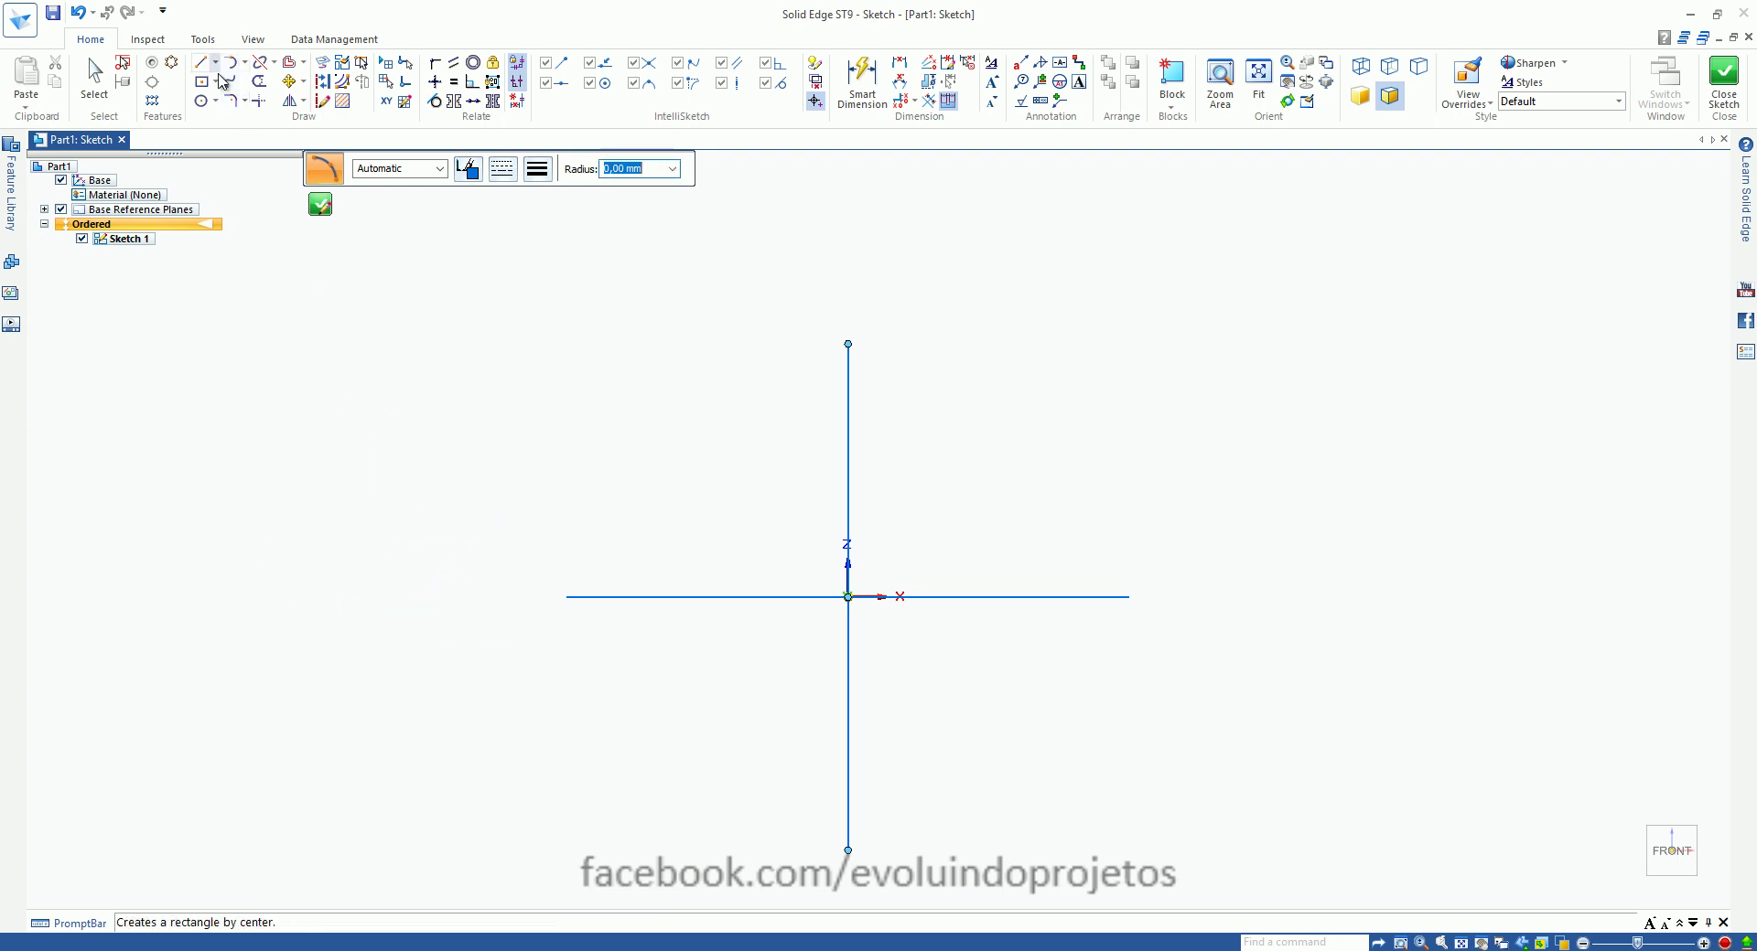
left_click(245, 62)
left_click(275, 83)
left_click(257, 505)
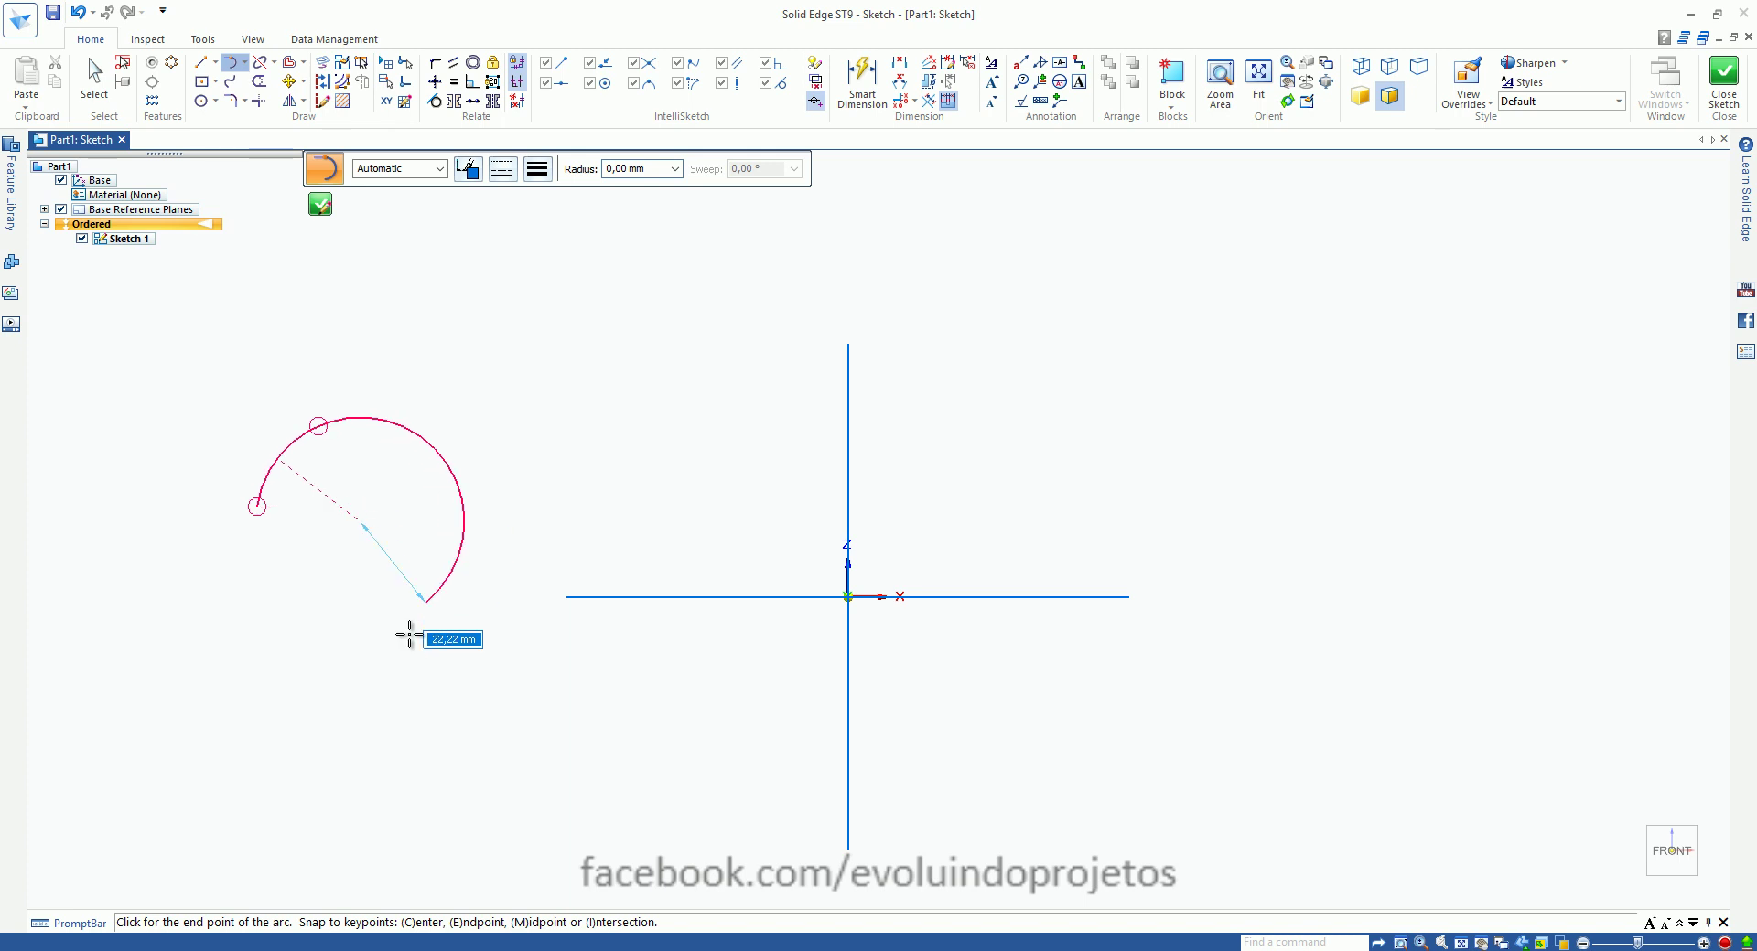
right_click(293, 563)
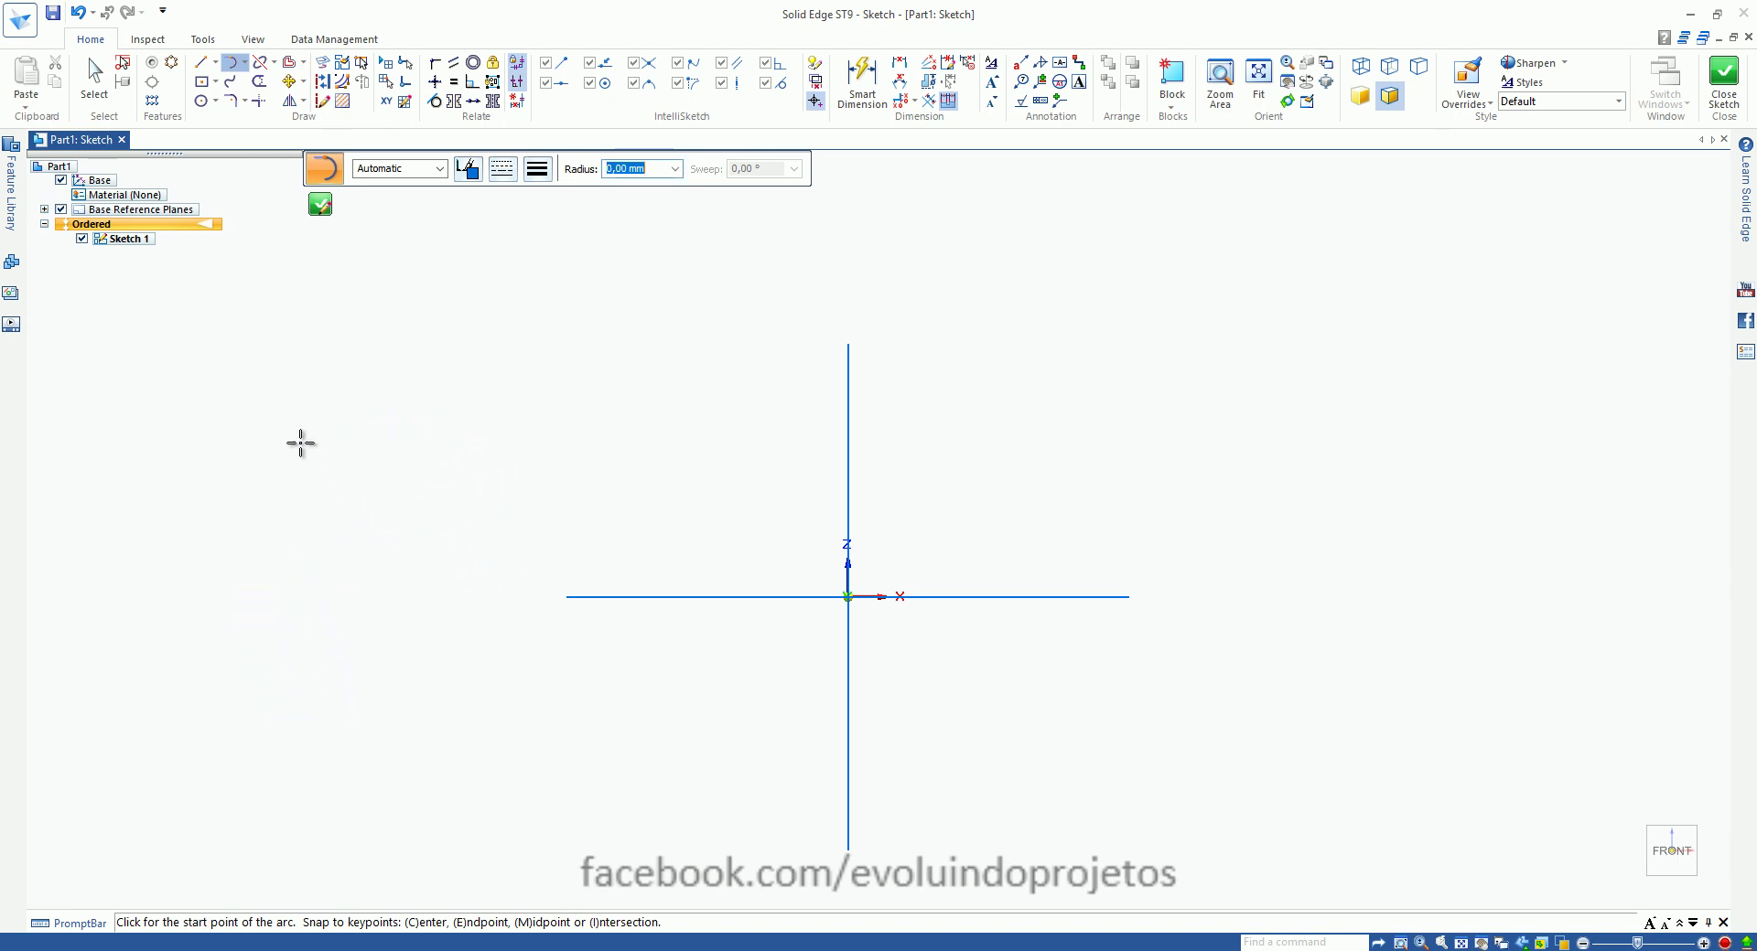
left_click(246, 64)
left_click(245, 62)
left_click(255, 107)
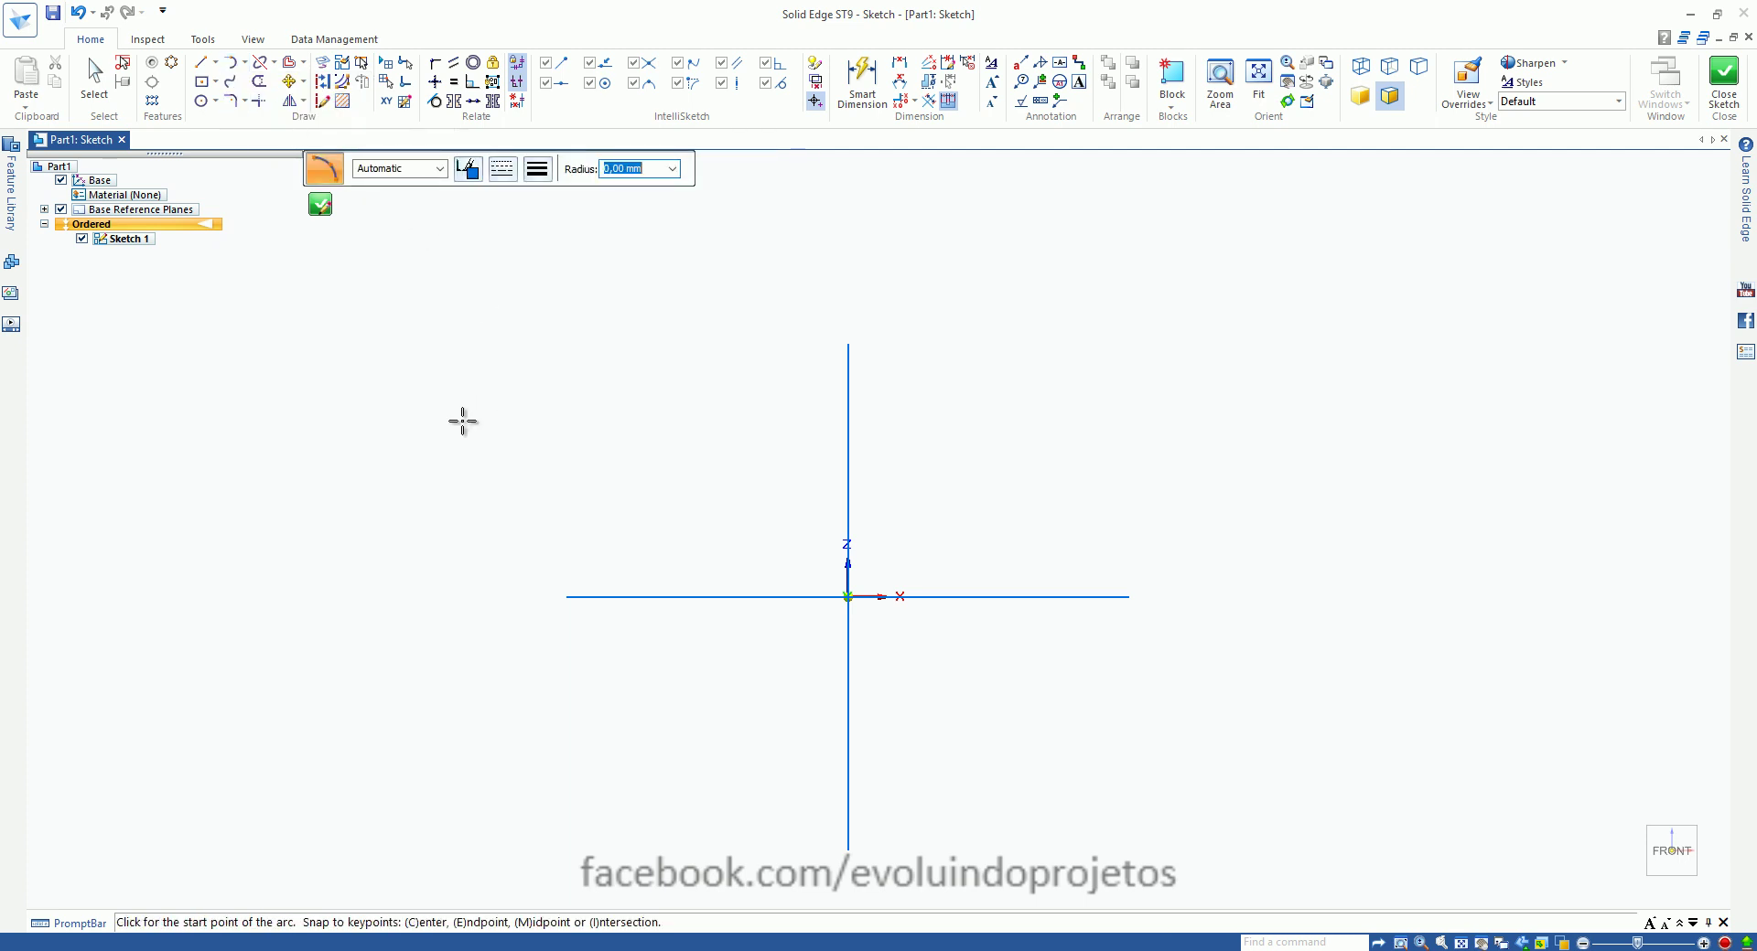
scroll(450, 430, "down", 1)
scroll(734, 654, "up", 1)
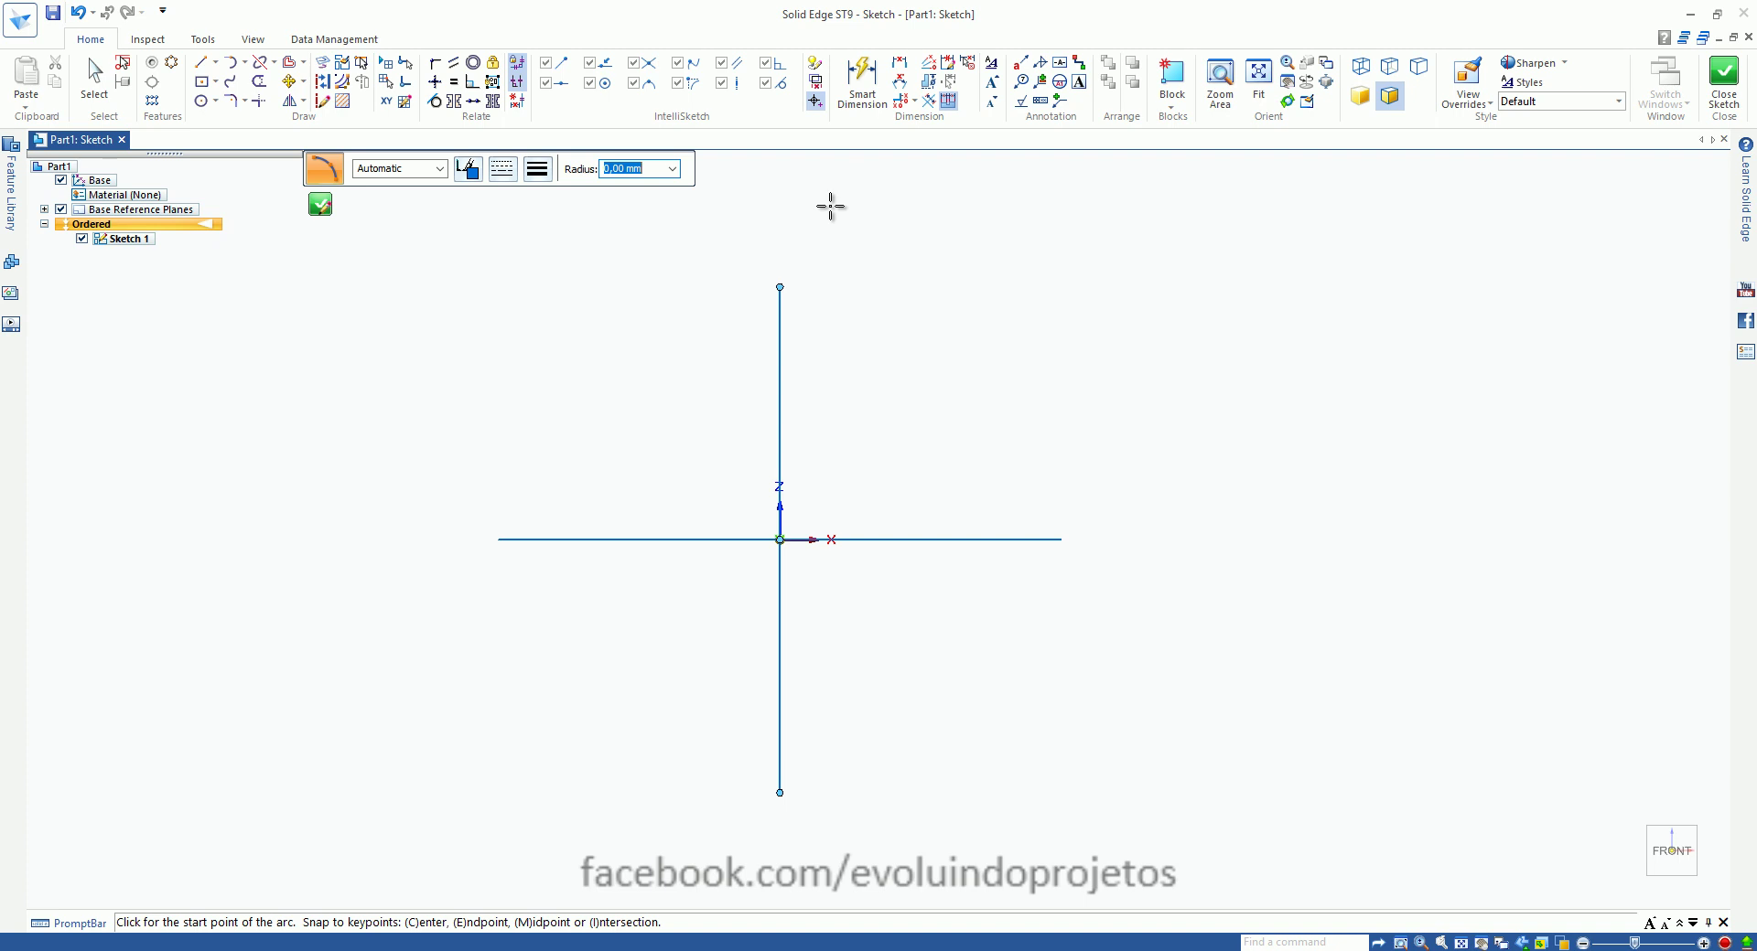
left_click(780, 287)
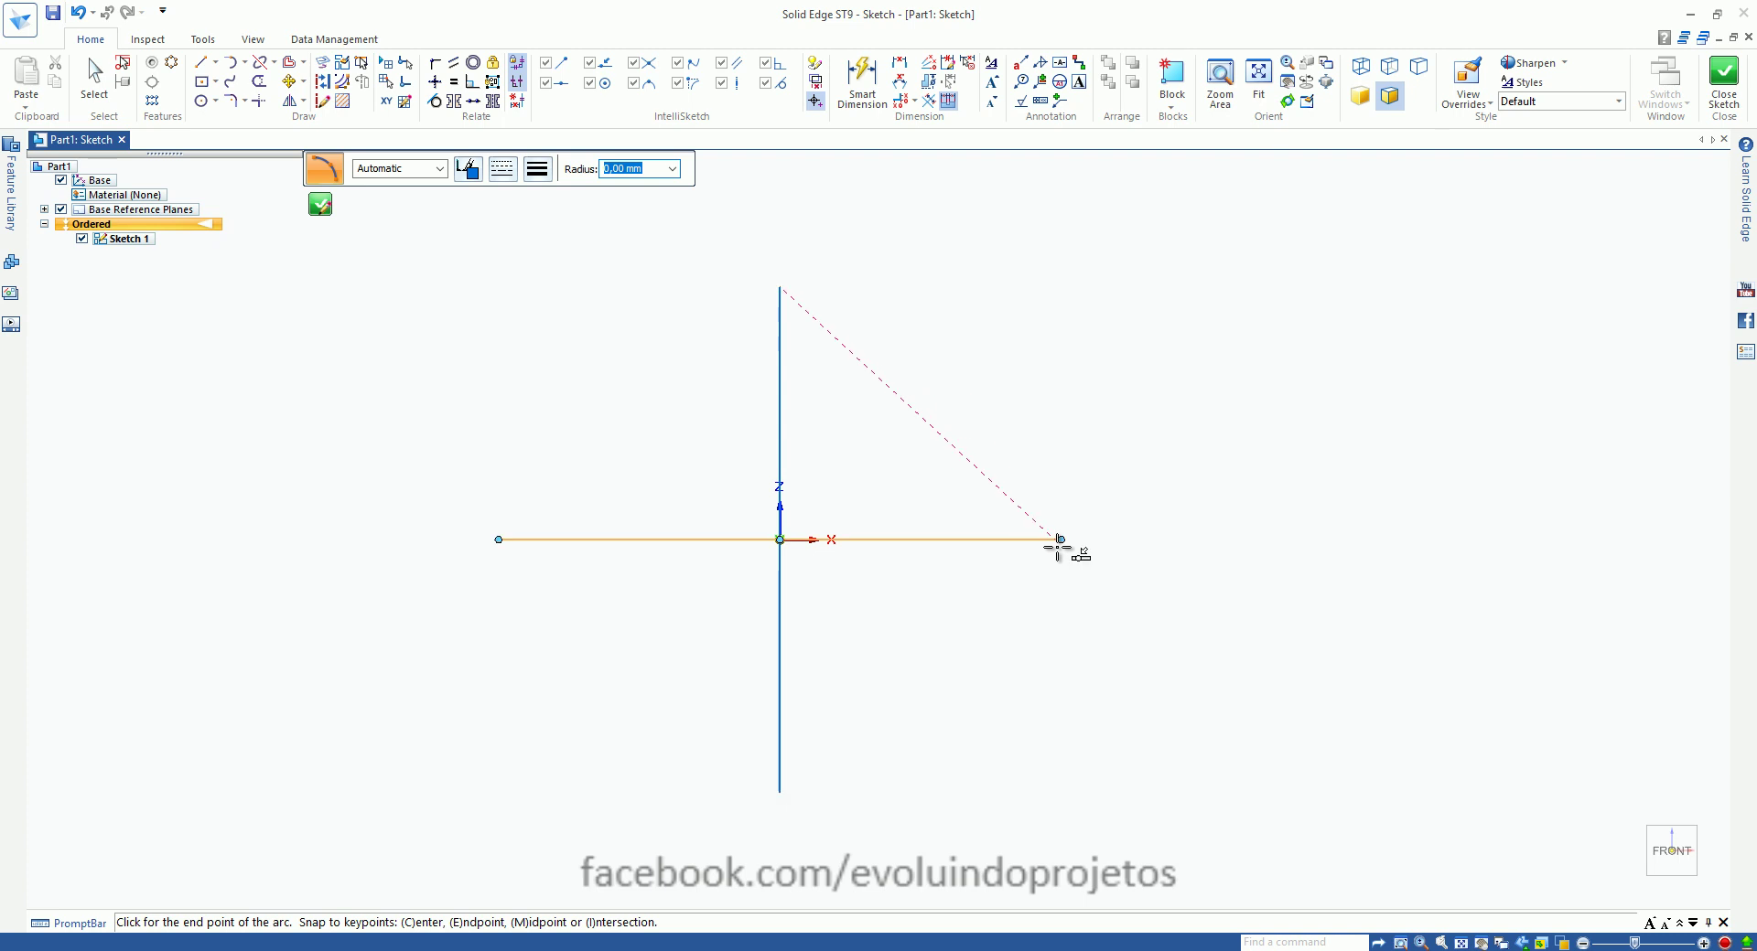
left_click(1062, 539)
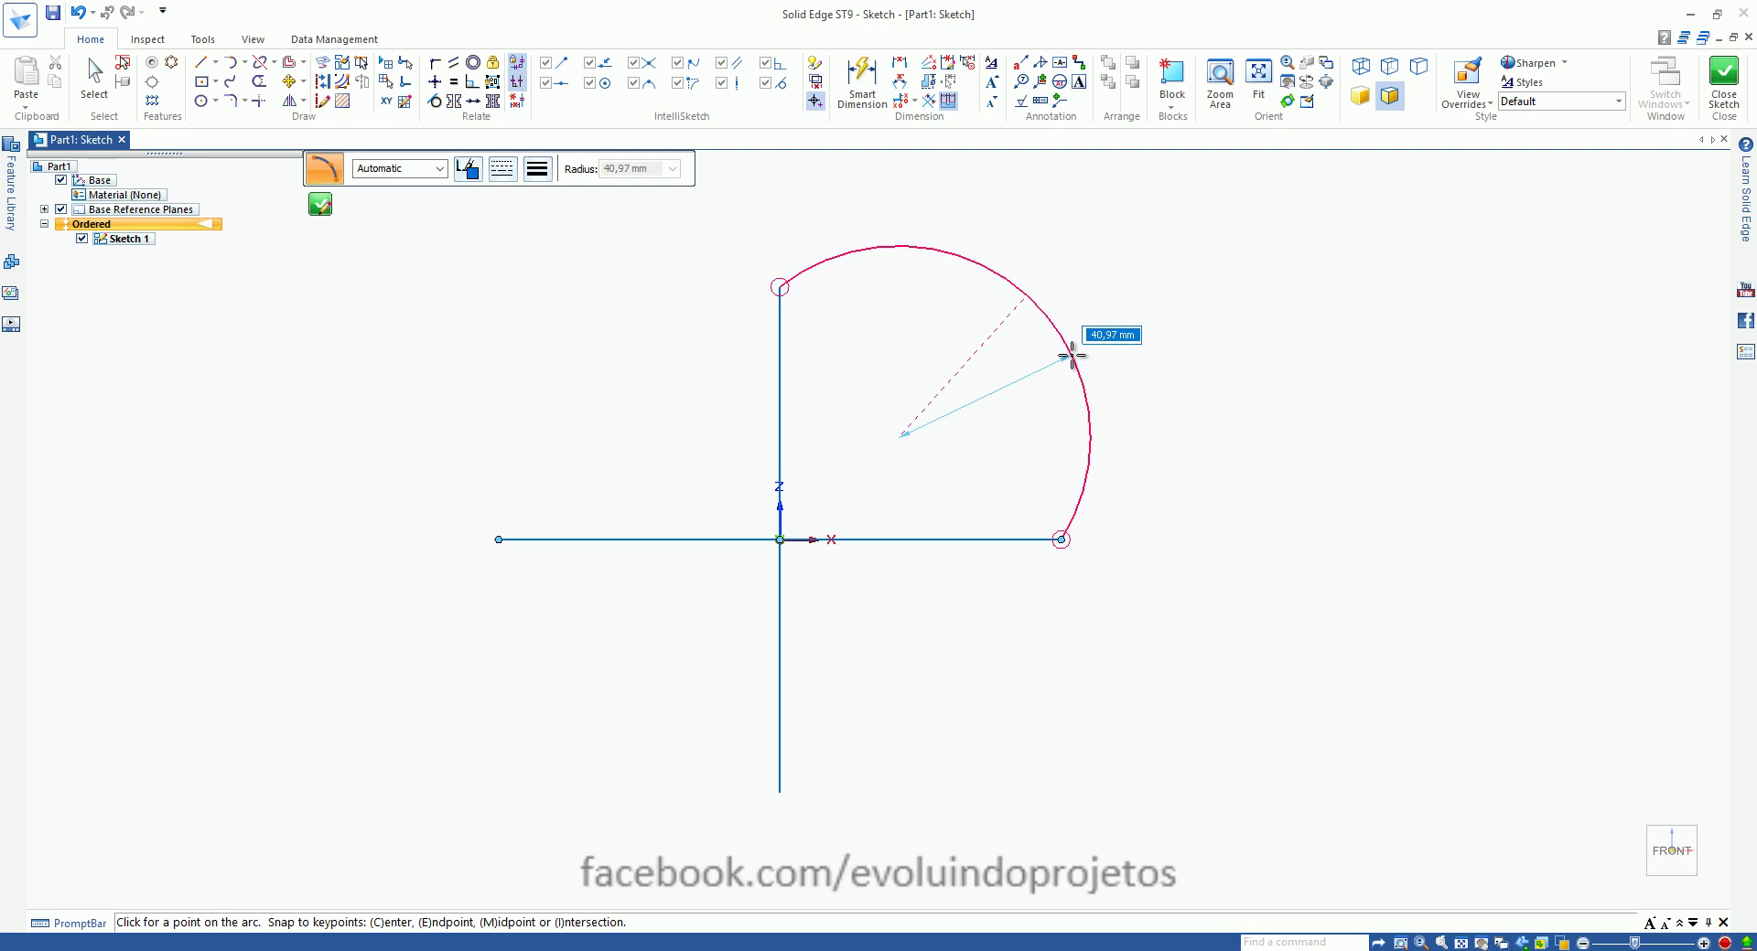
type("4")
key("Escape")
scroll(839, 497, "down", 4)
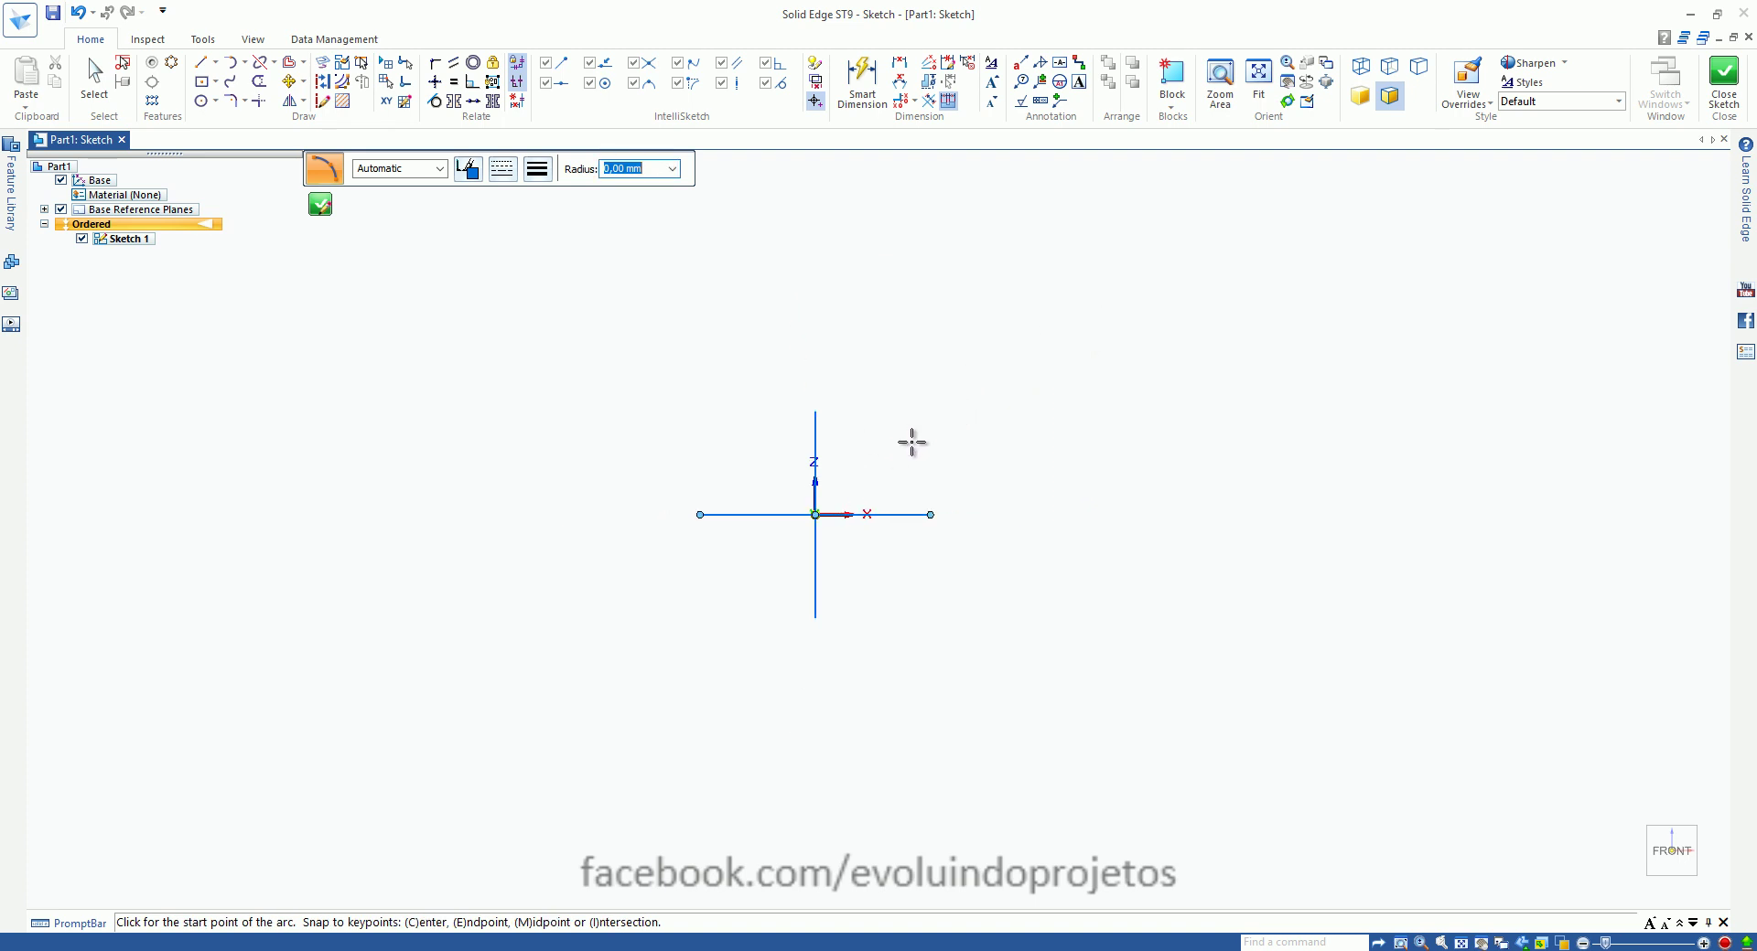
scroll(925, 411, "up", 3)
key("Escape")
scroll(874, 397, "up", 3)
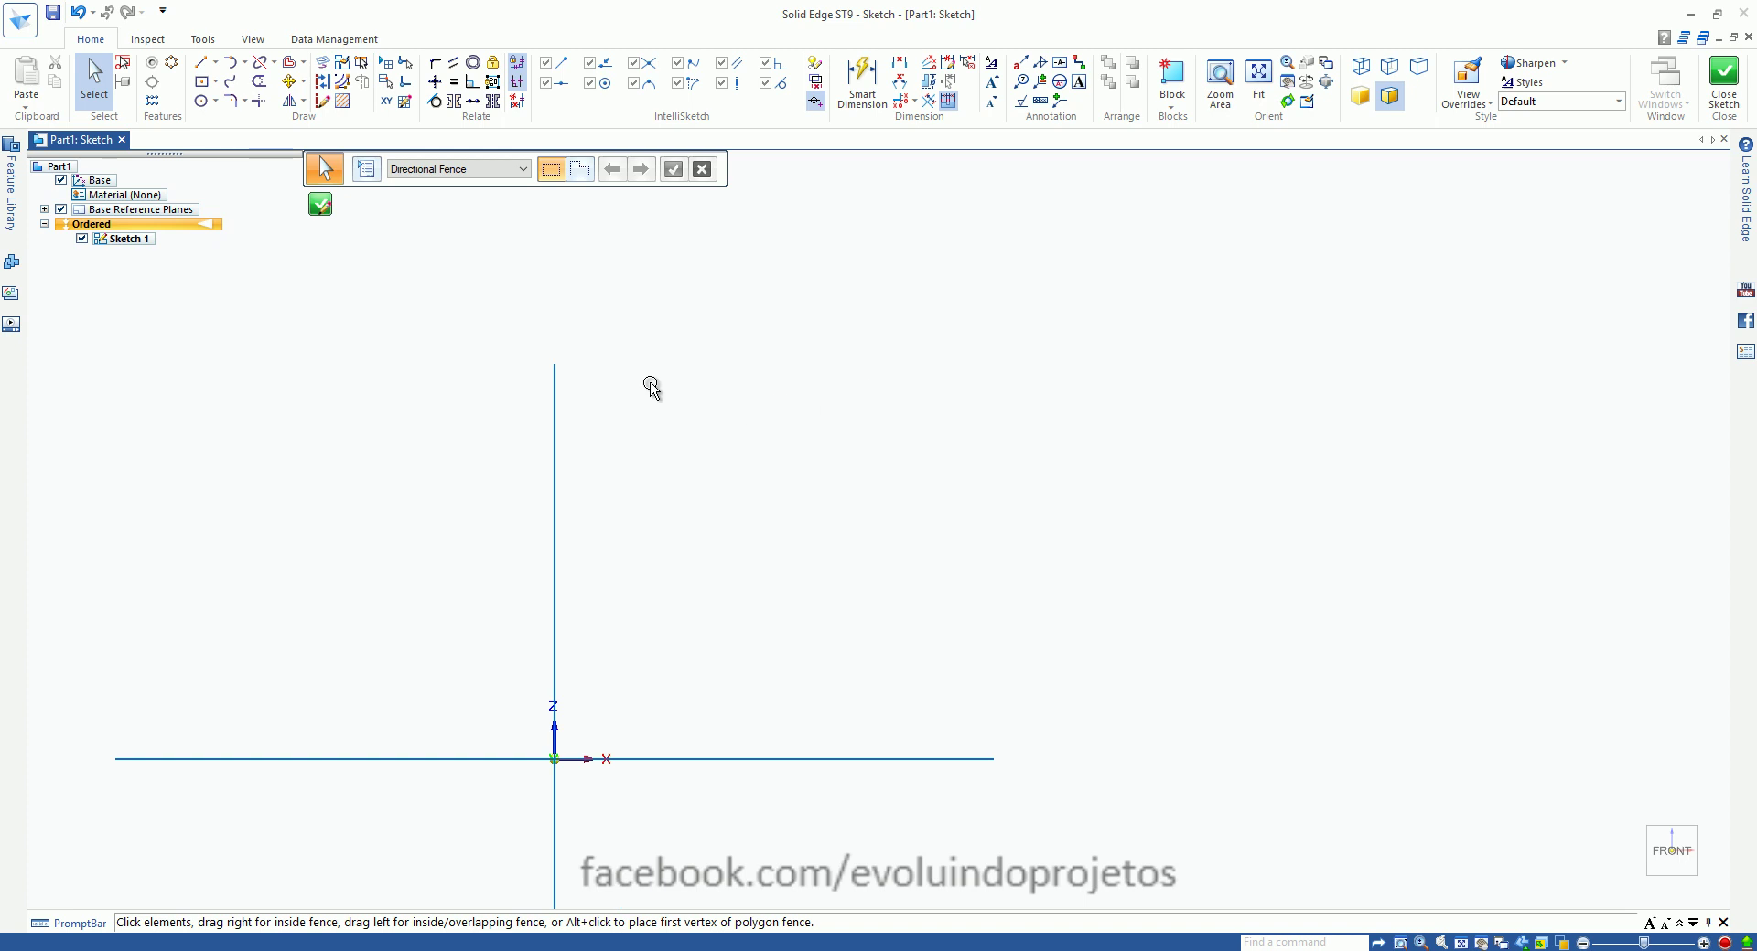
Step: Draw an Arc by 3 Points from the vertical line's upper end to the horizontal line's right end, with a 41 mm radius bulging outward
left_click(201, 61)
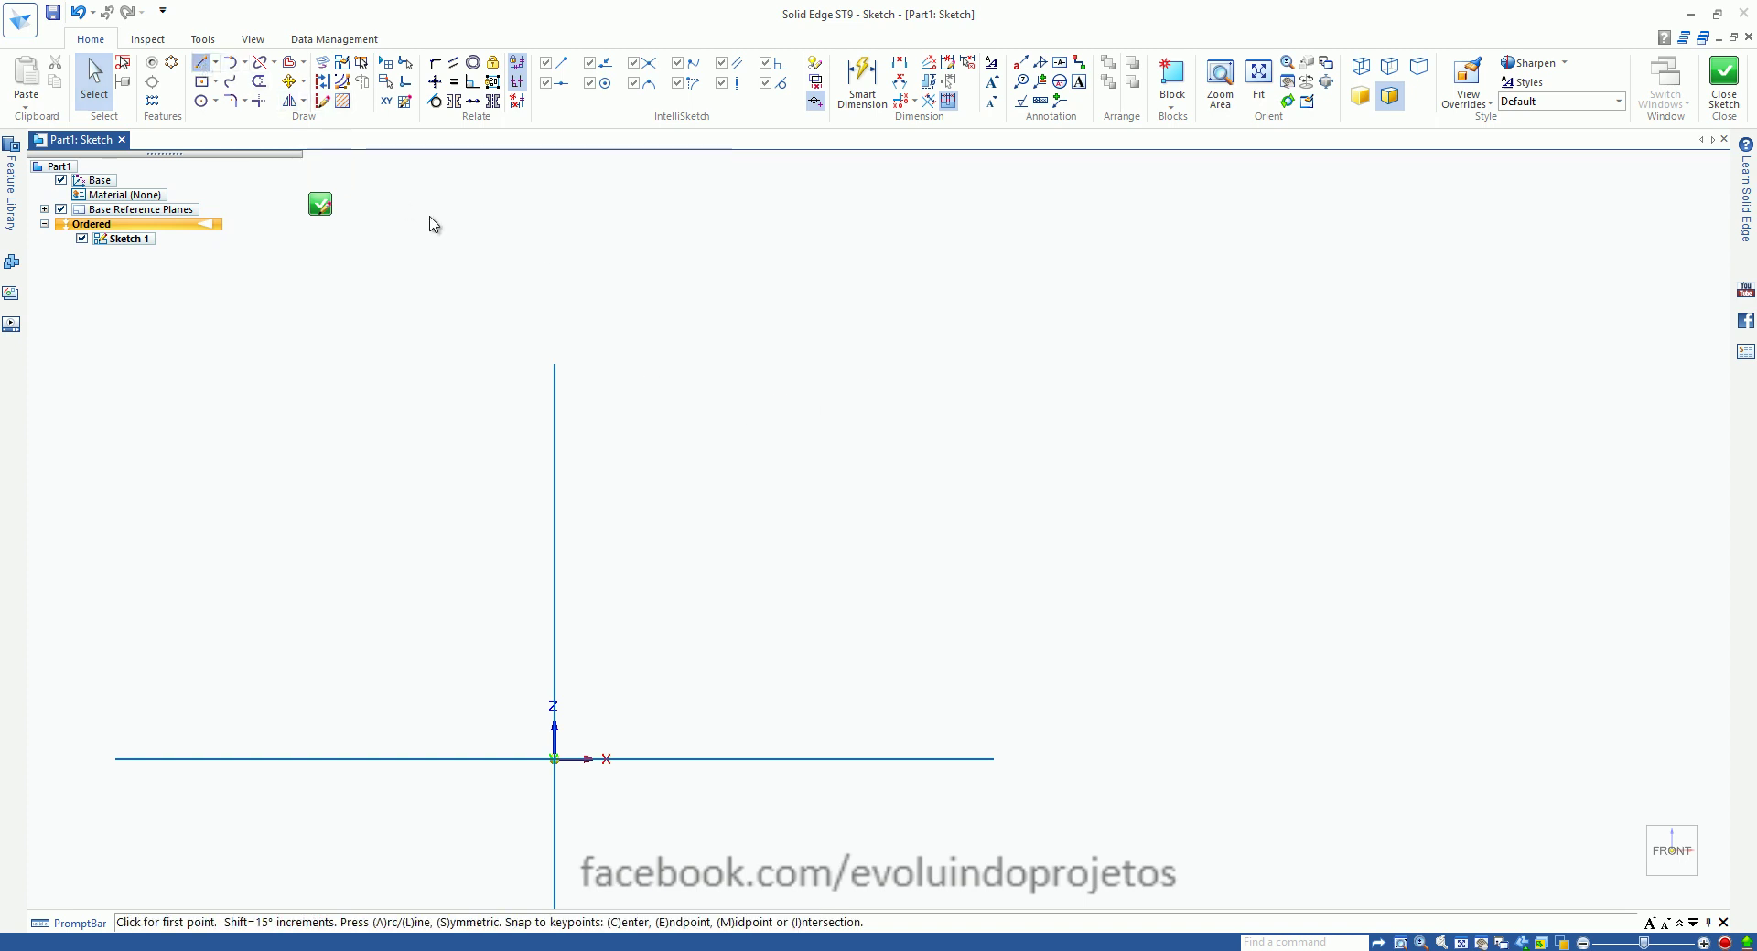
left_click(243, 62)
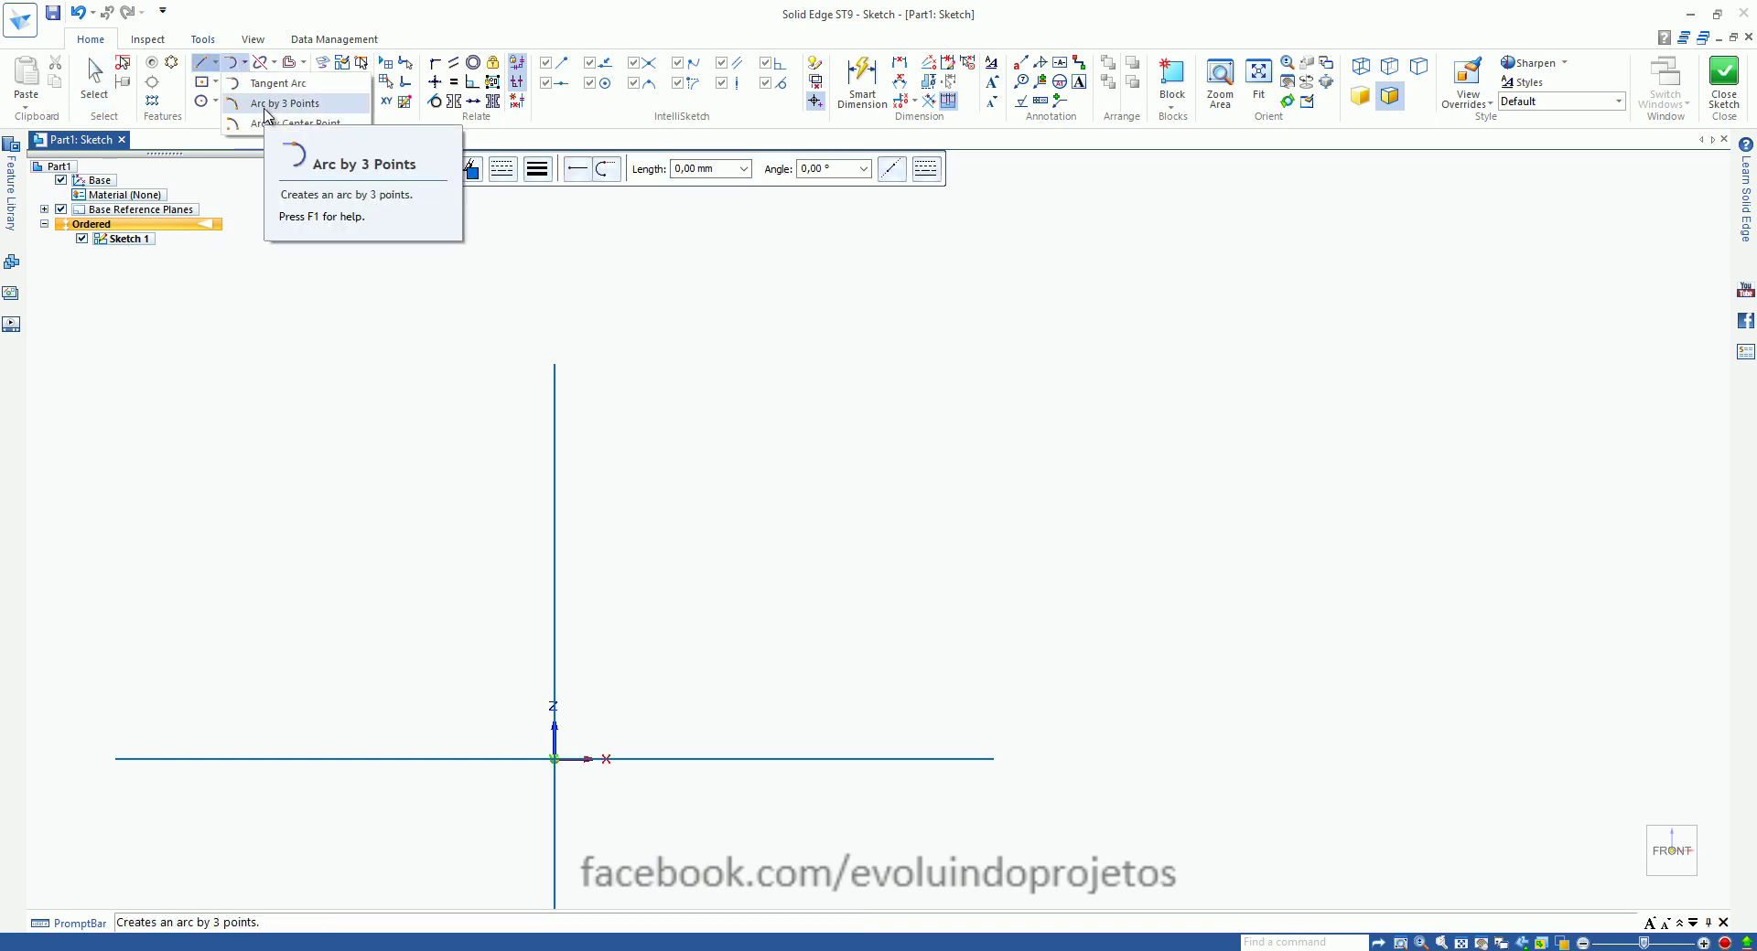
left_click(267, 105)
left_click_drag(554, 365, 554, 365)
left_click(988, 756)
type("41")
key("Return")
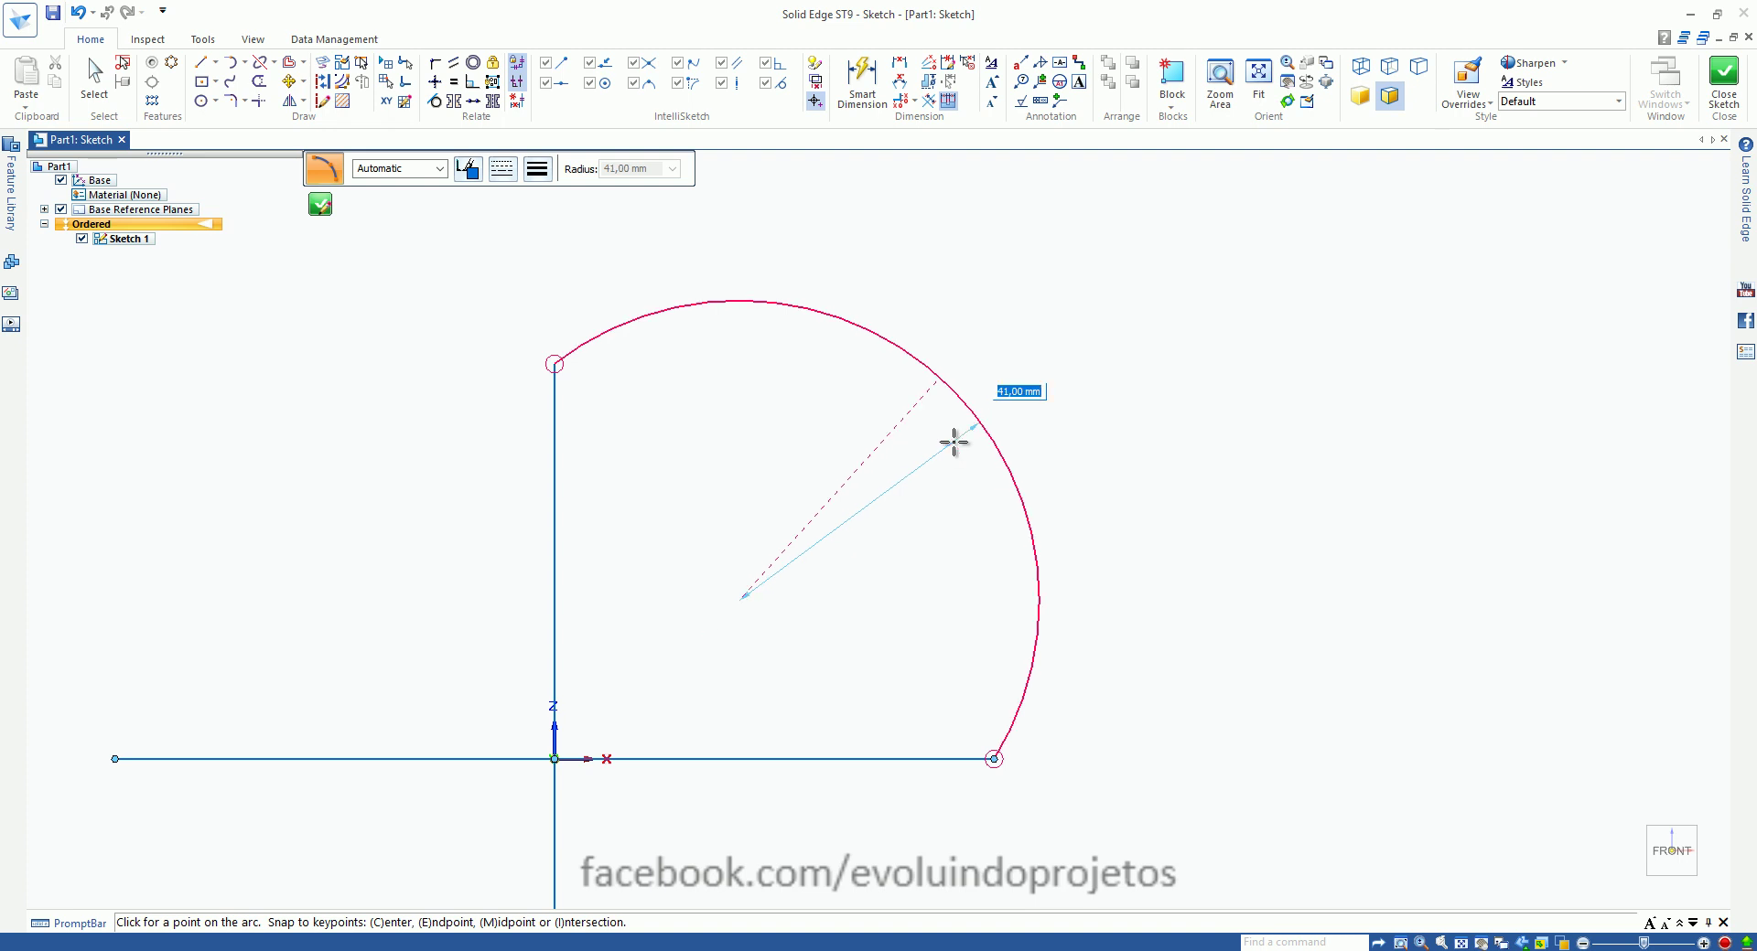
left_click(959, 445)
key("Escape")
scroll(1099, 293, "down", 2)
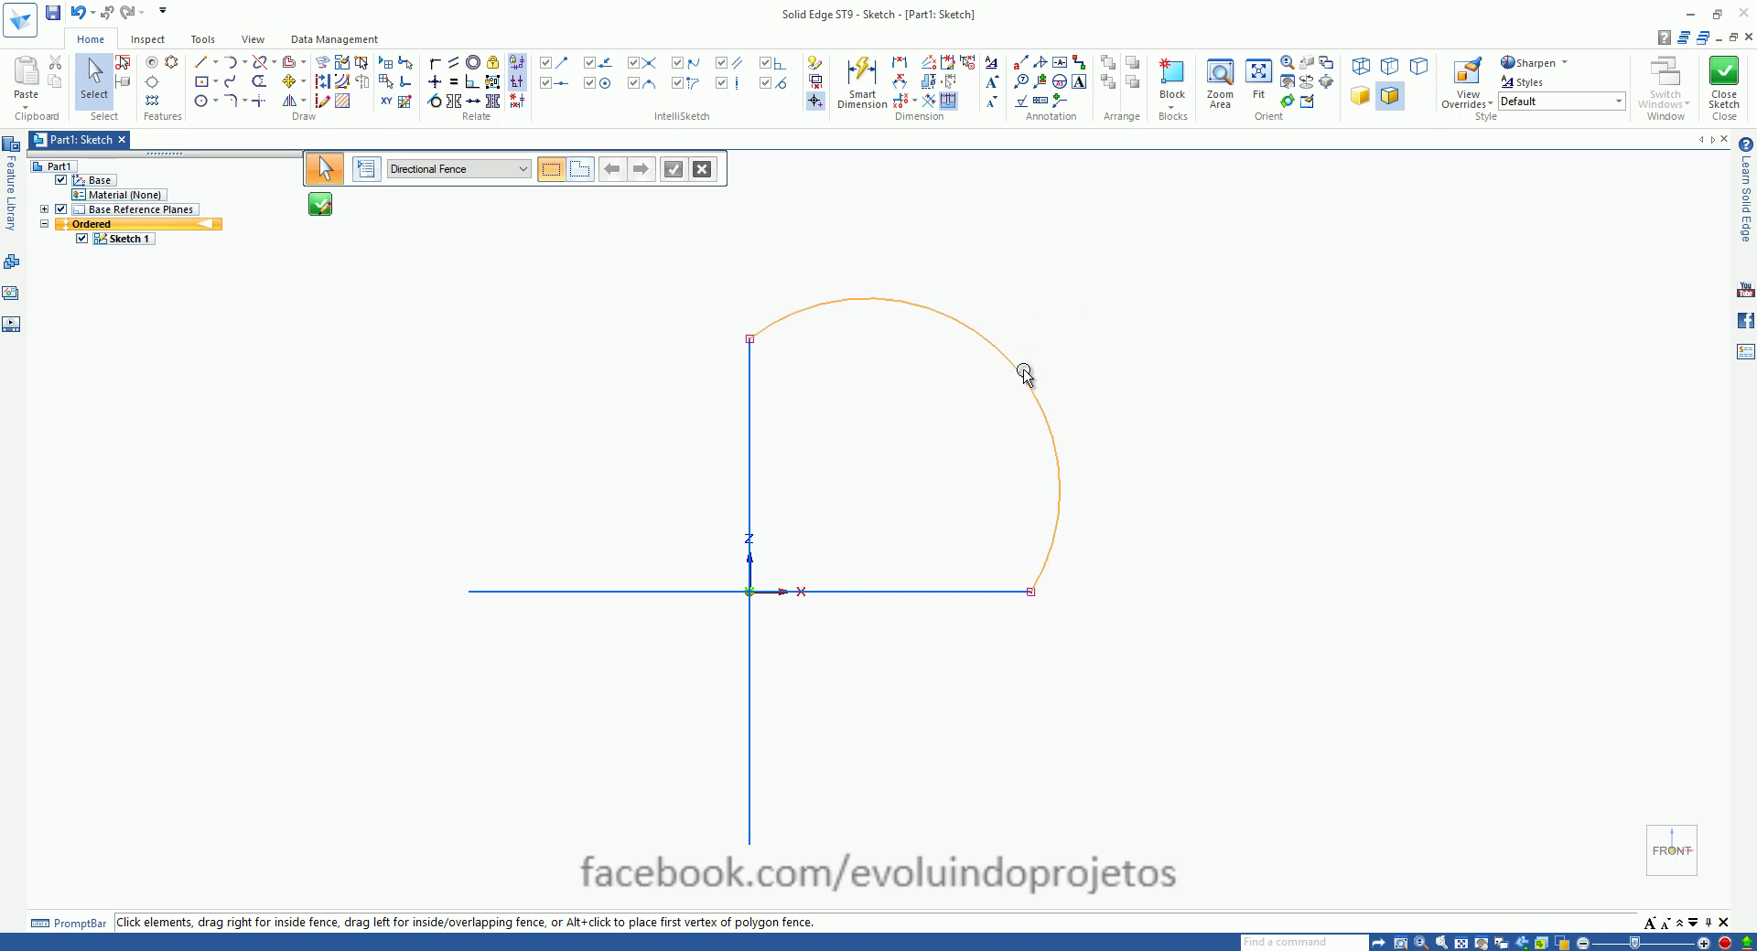
Step: Set the three-point arc's radius to 20 mm and select the horizontal line attached to its lower end
left_click(1023, 374)
scroll(1024, 374, "up", 2)
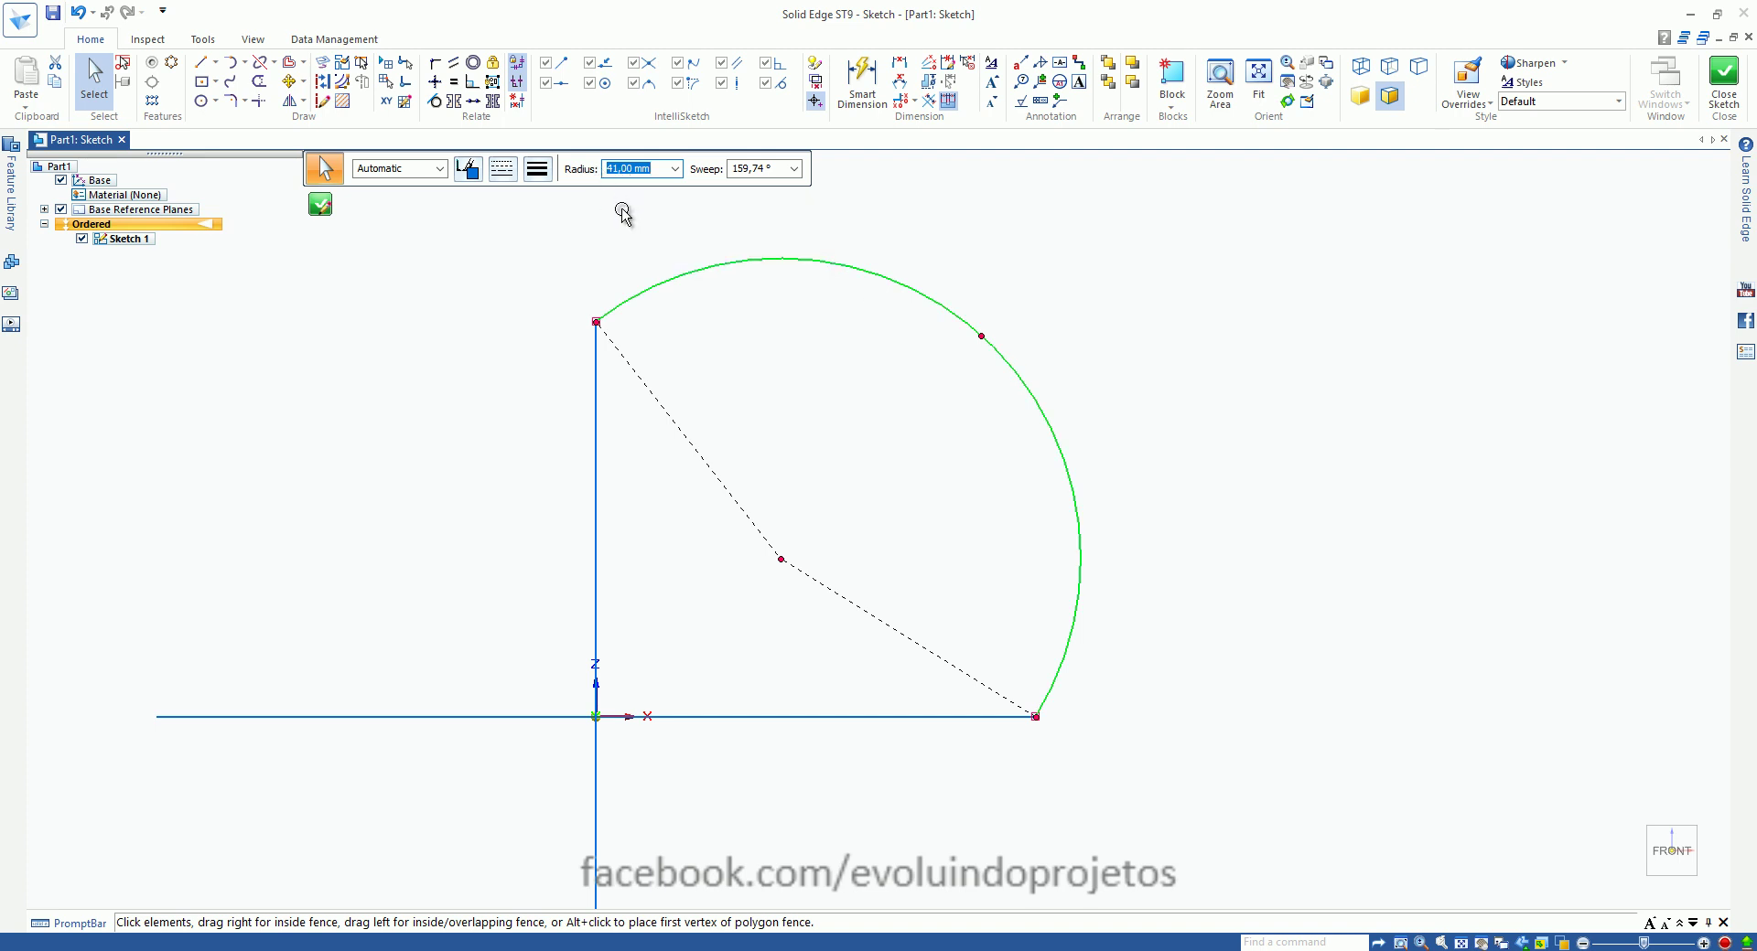
type("20")
key("Tab")
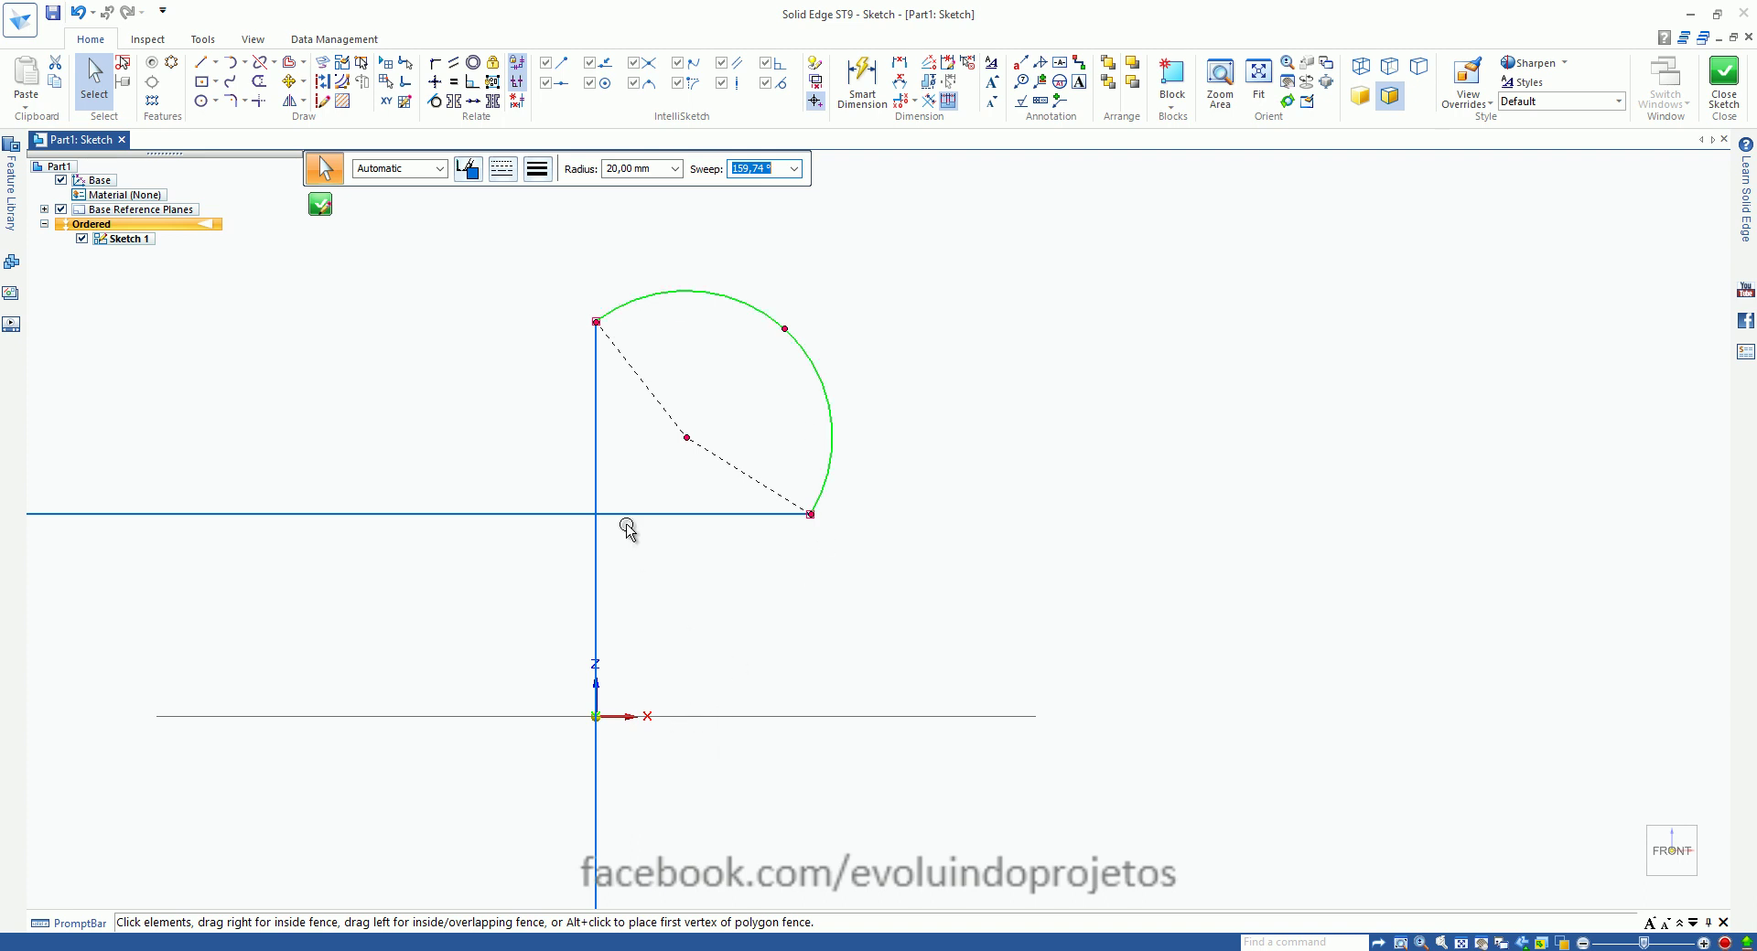
scroll(865, 546, "down", 2)
left_click(582, 526)
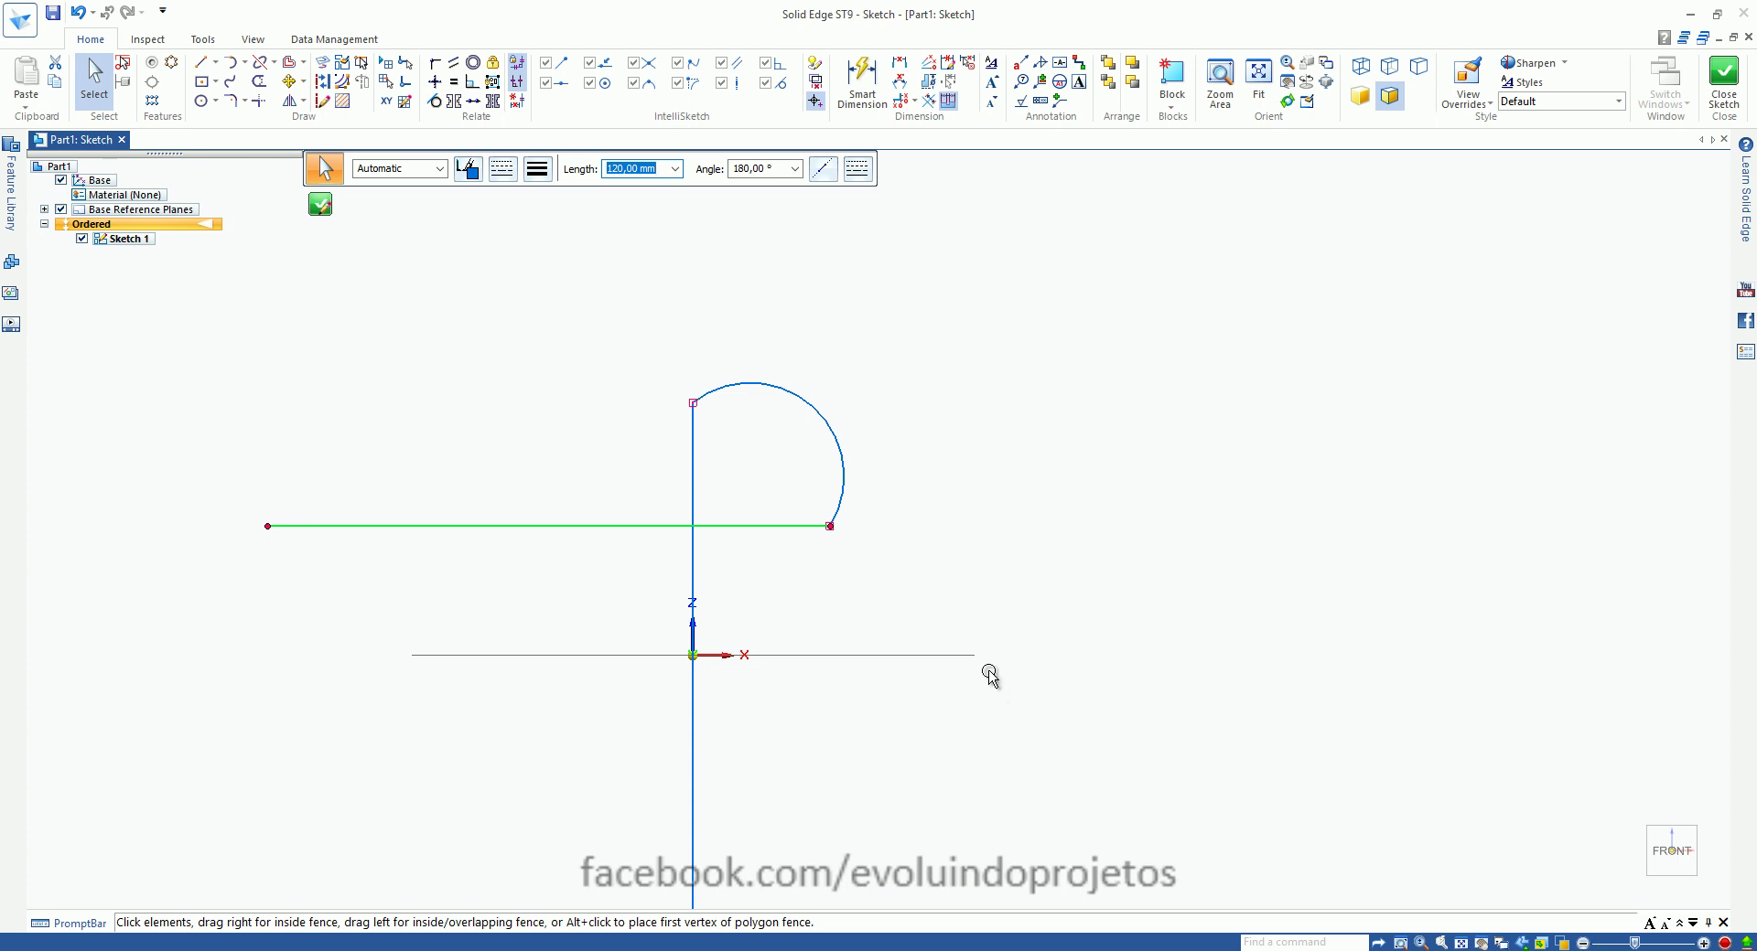
Step: Undo the radius change and delete the three-point arc
left_click(79, 12)
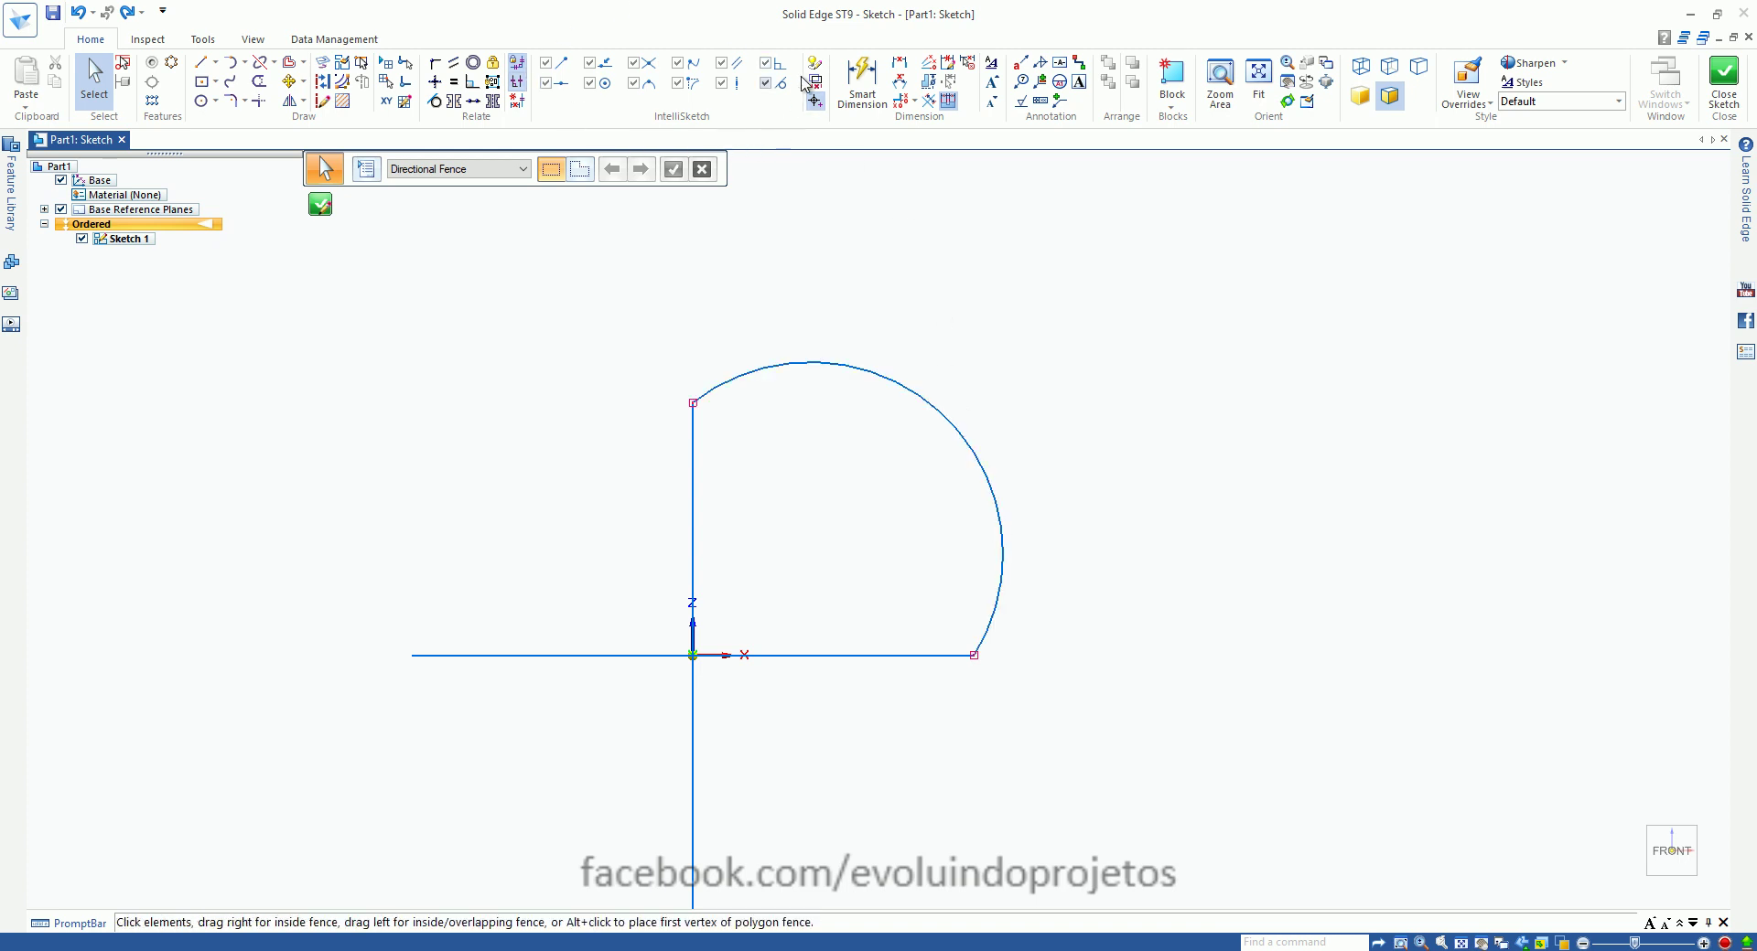
scroll(1080, 243, "down", 3)
mouse_move(551, 259)
left_mouse_down()
mouse_move(1102, 623)
mouse_move(1146, 733)
left_mouse_up()
key("Escape")
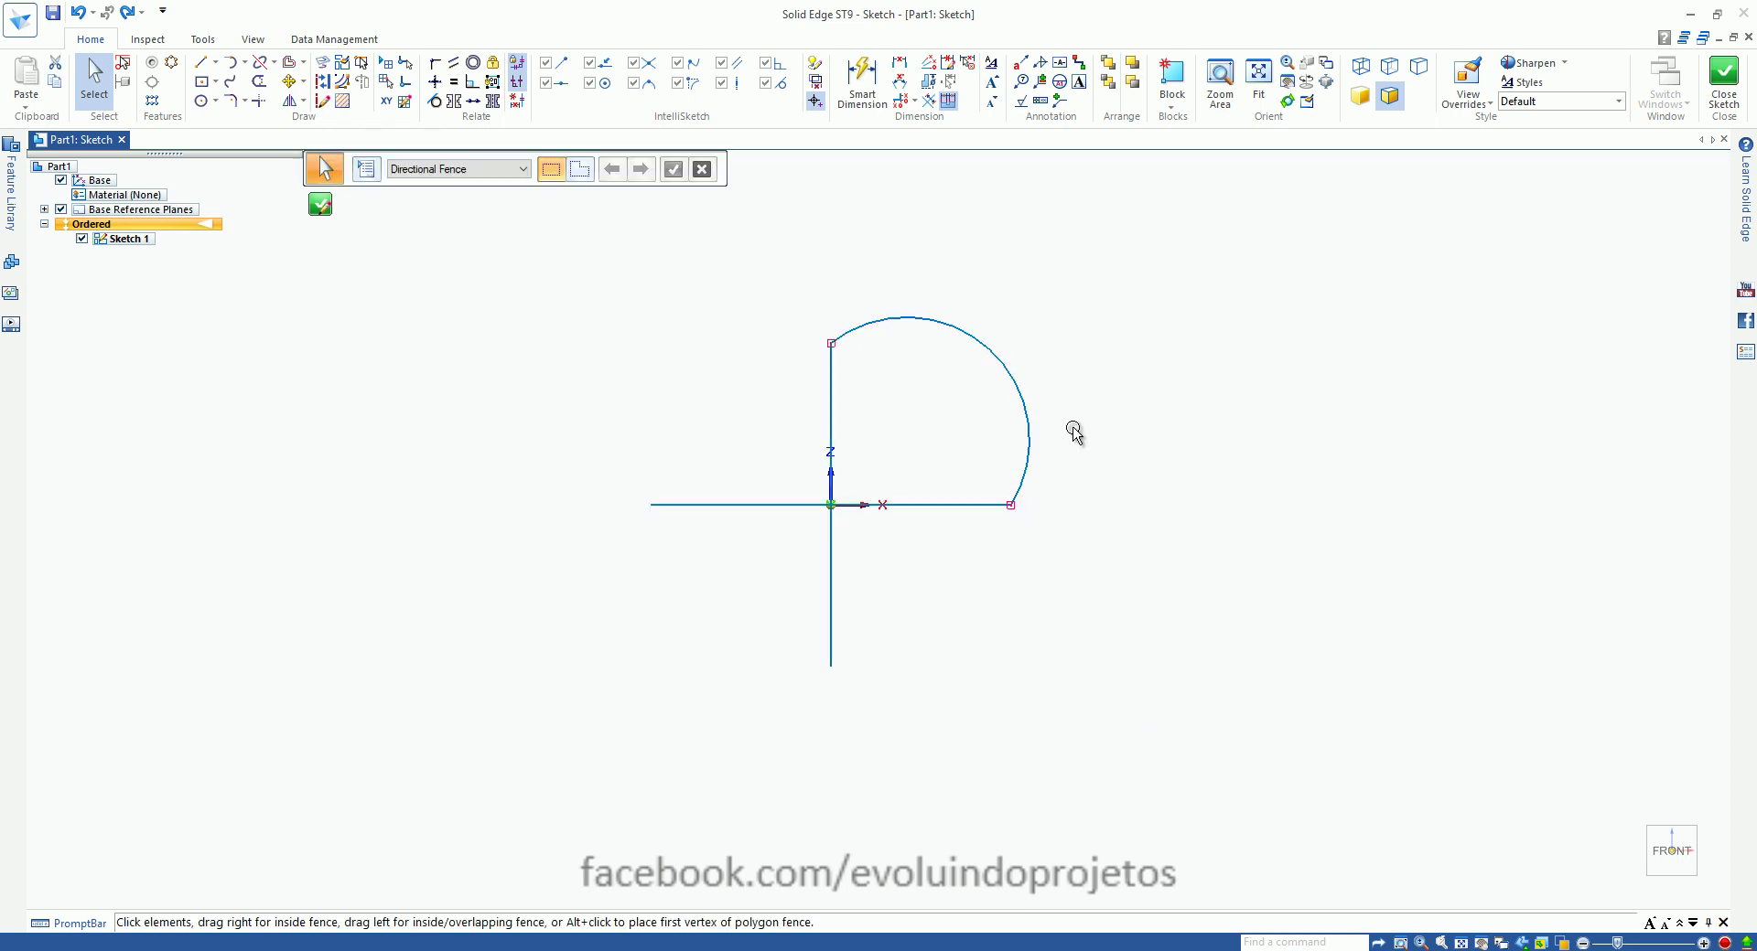
left_click(1028, 435)
key("Delete")
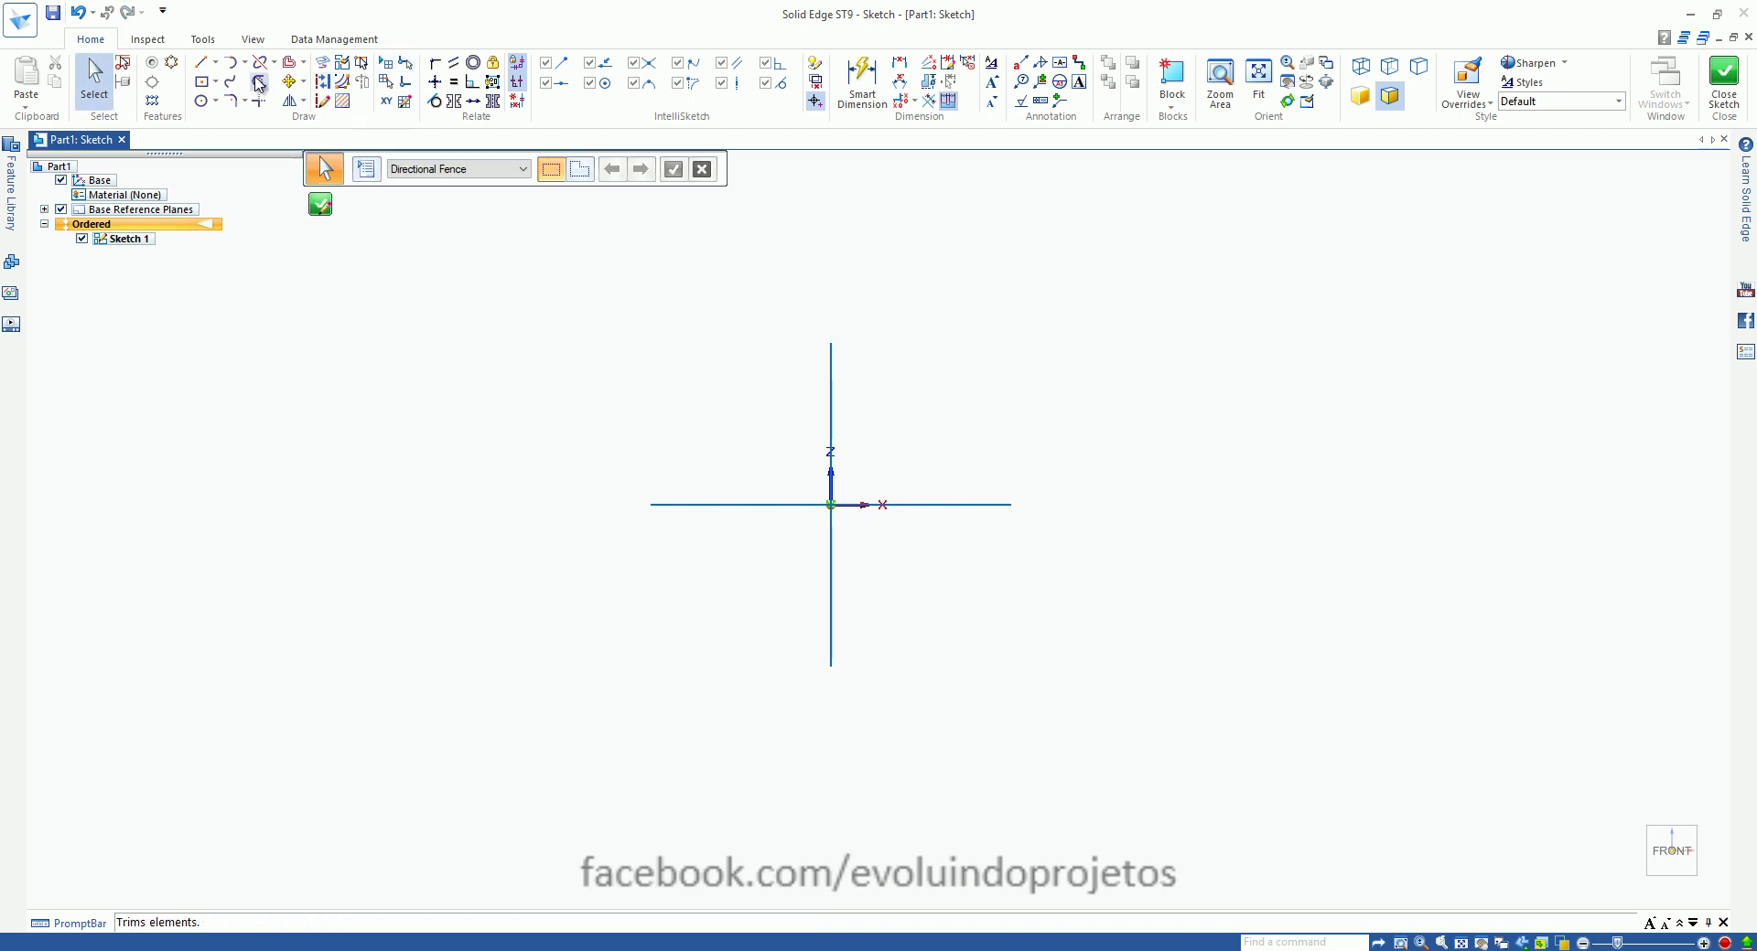
Step: Draw an Arc by Center Point to the right of the crossed lines, about 65 mm in radius, starting straight above its center and sweeping clockwise past 180°
left_click(245, 62)
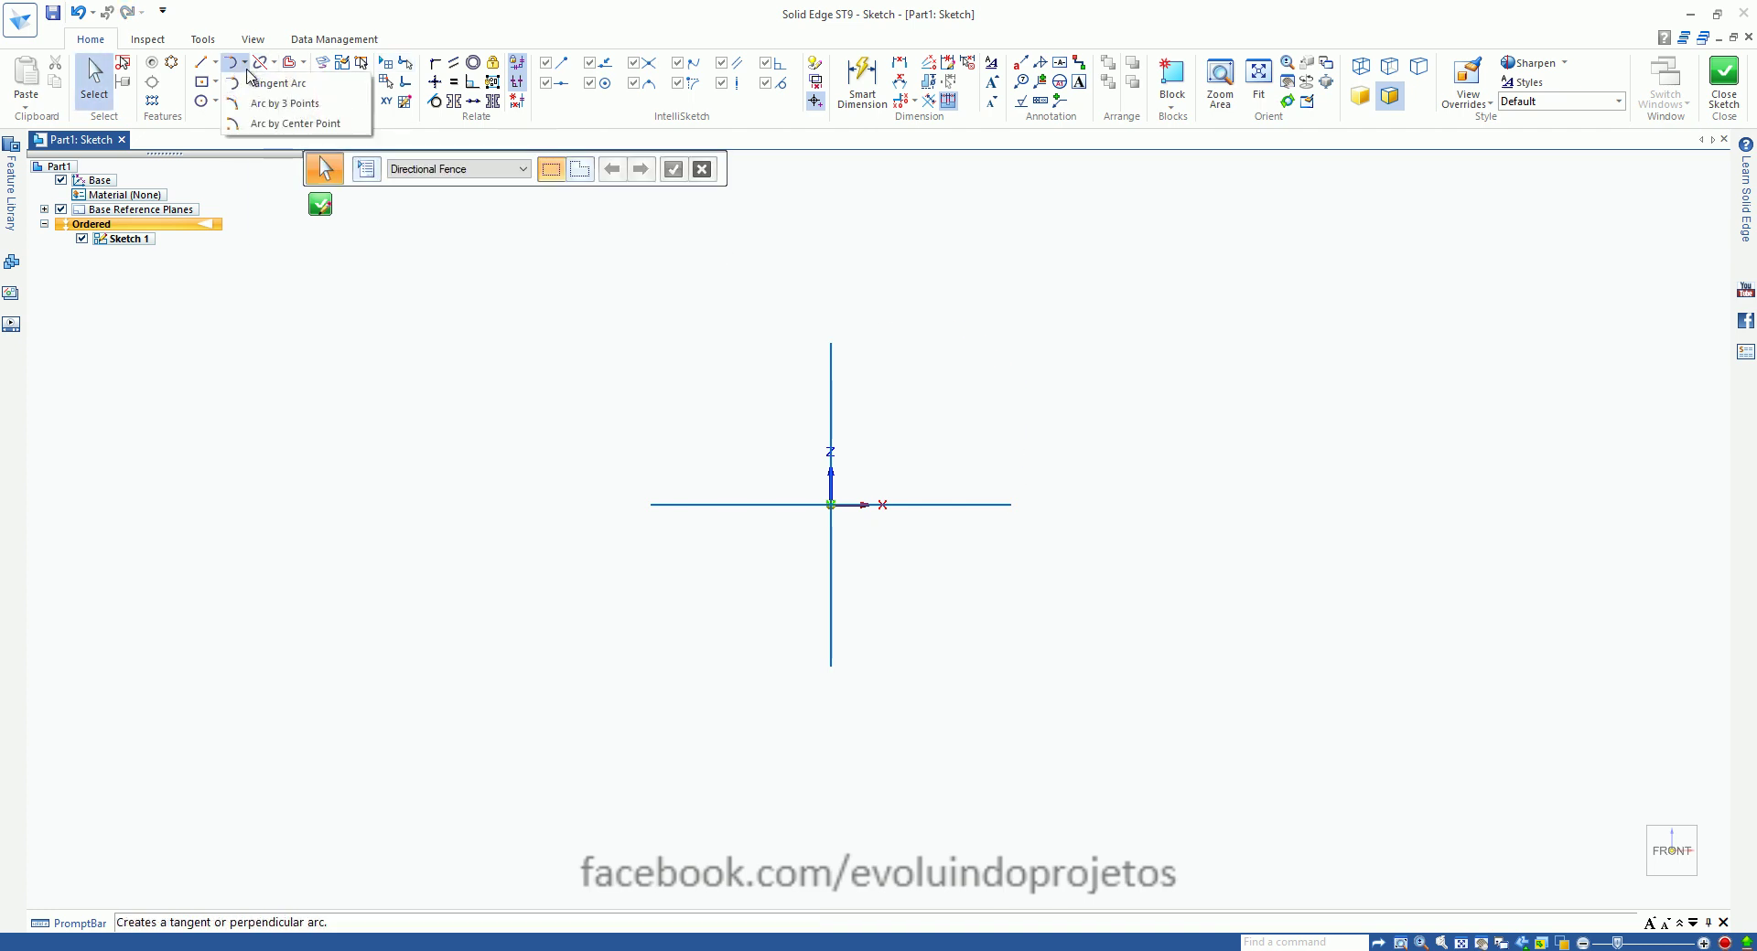
left_click(274, 124)
scroll(183, 551, "down", 1)
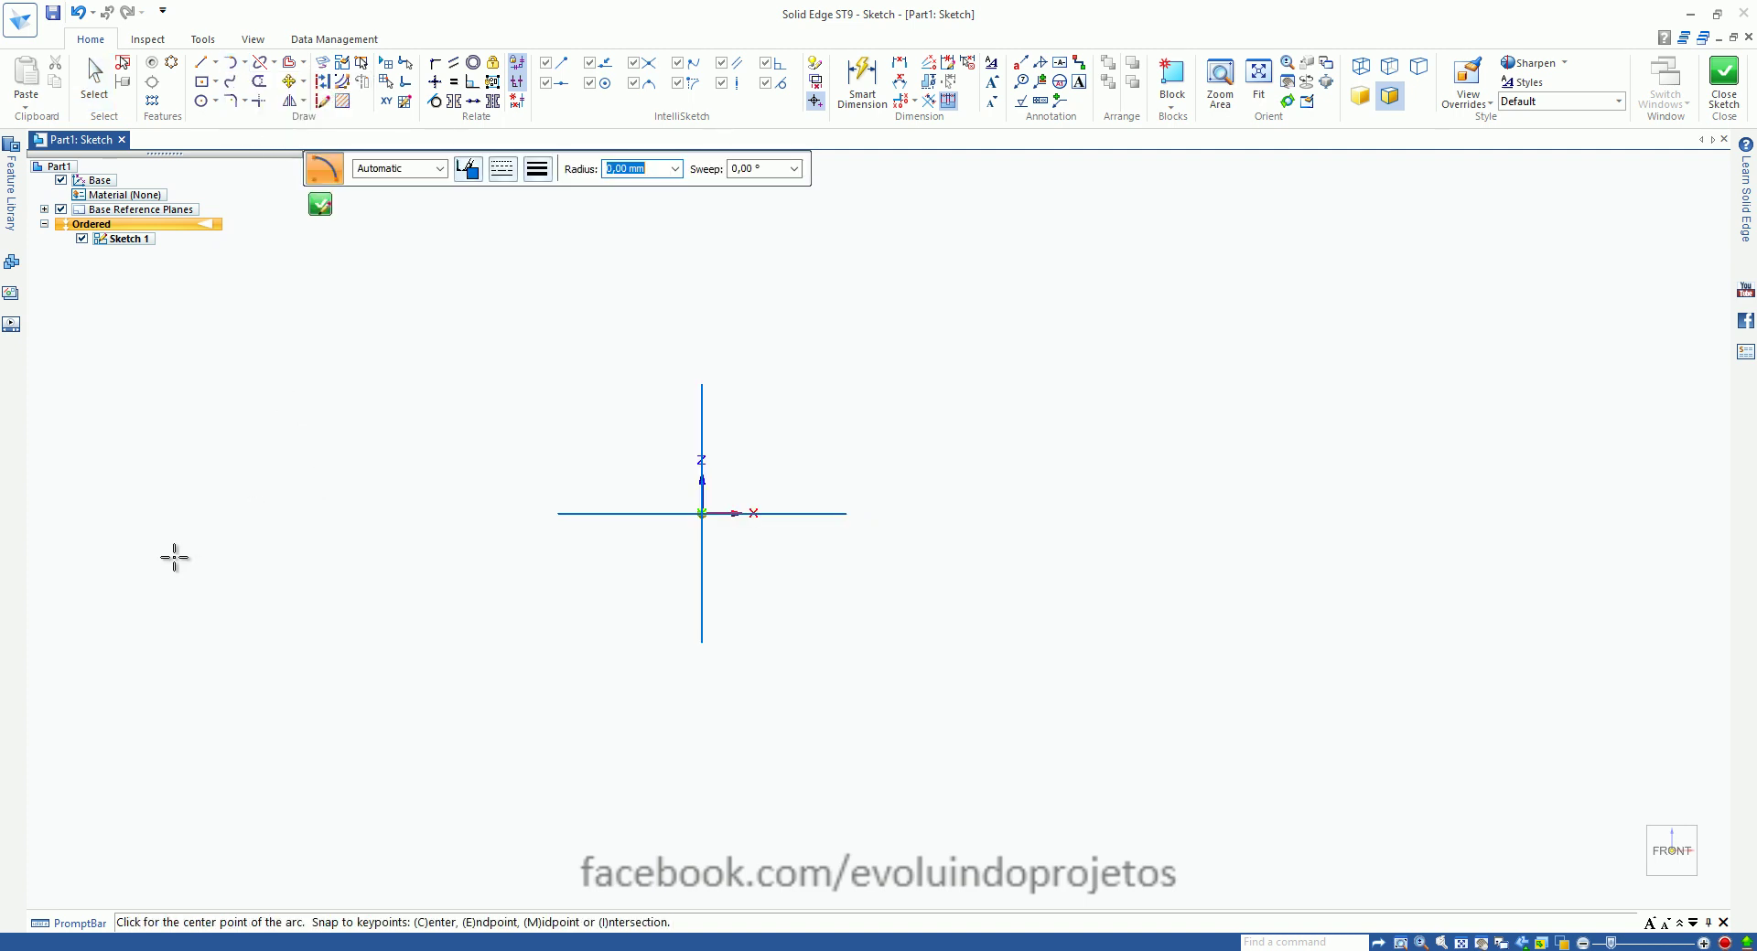
scroll(1327, 515, "up", 1)
scroll(498, 743, "down", 1)
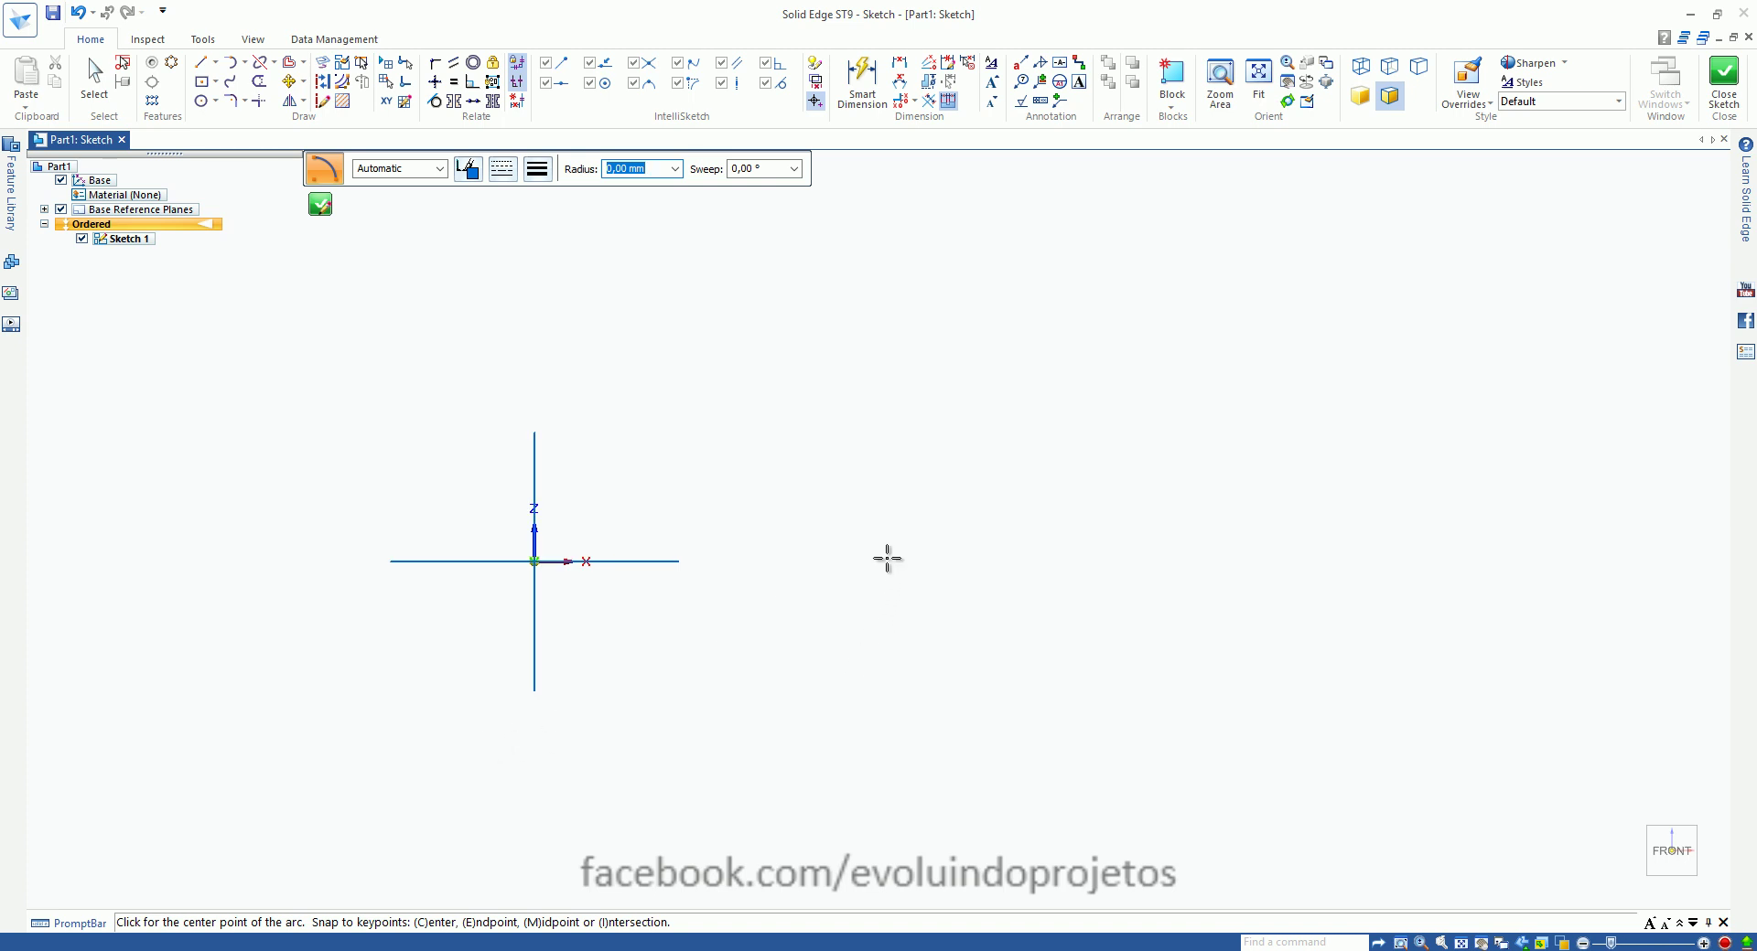
left_click(890, 567)
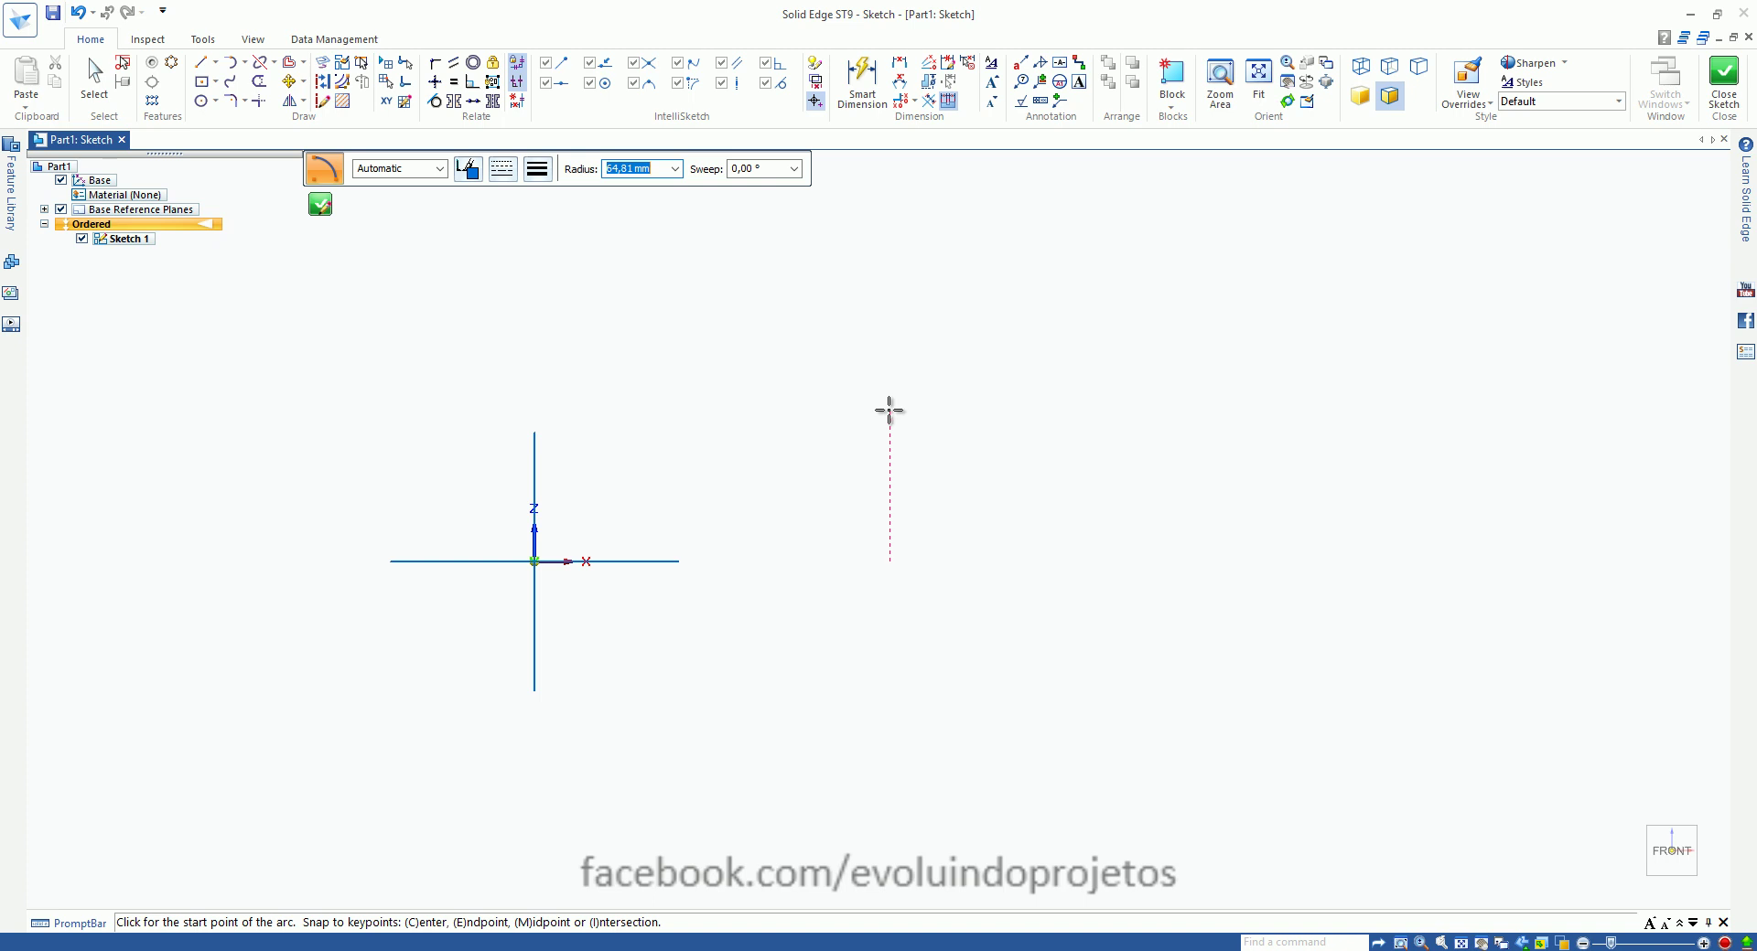
left_click(889, 411)
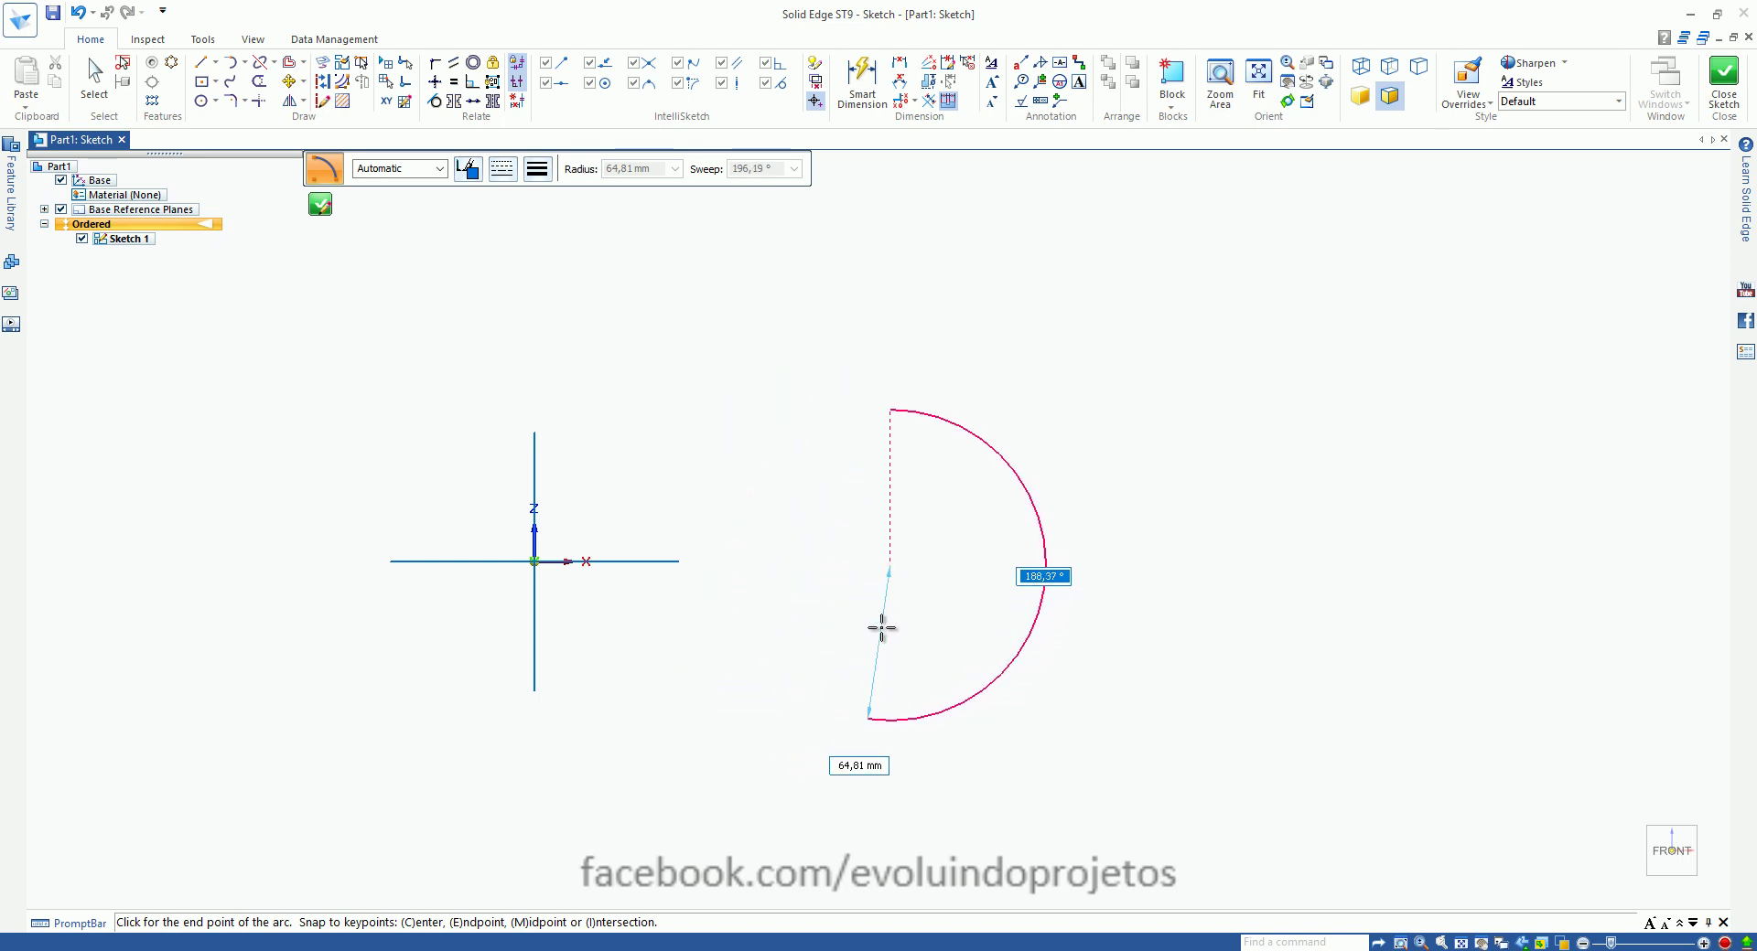
left_click(828, 600)
scroll(834, 645, "down", 3)
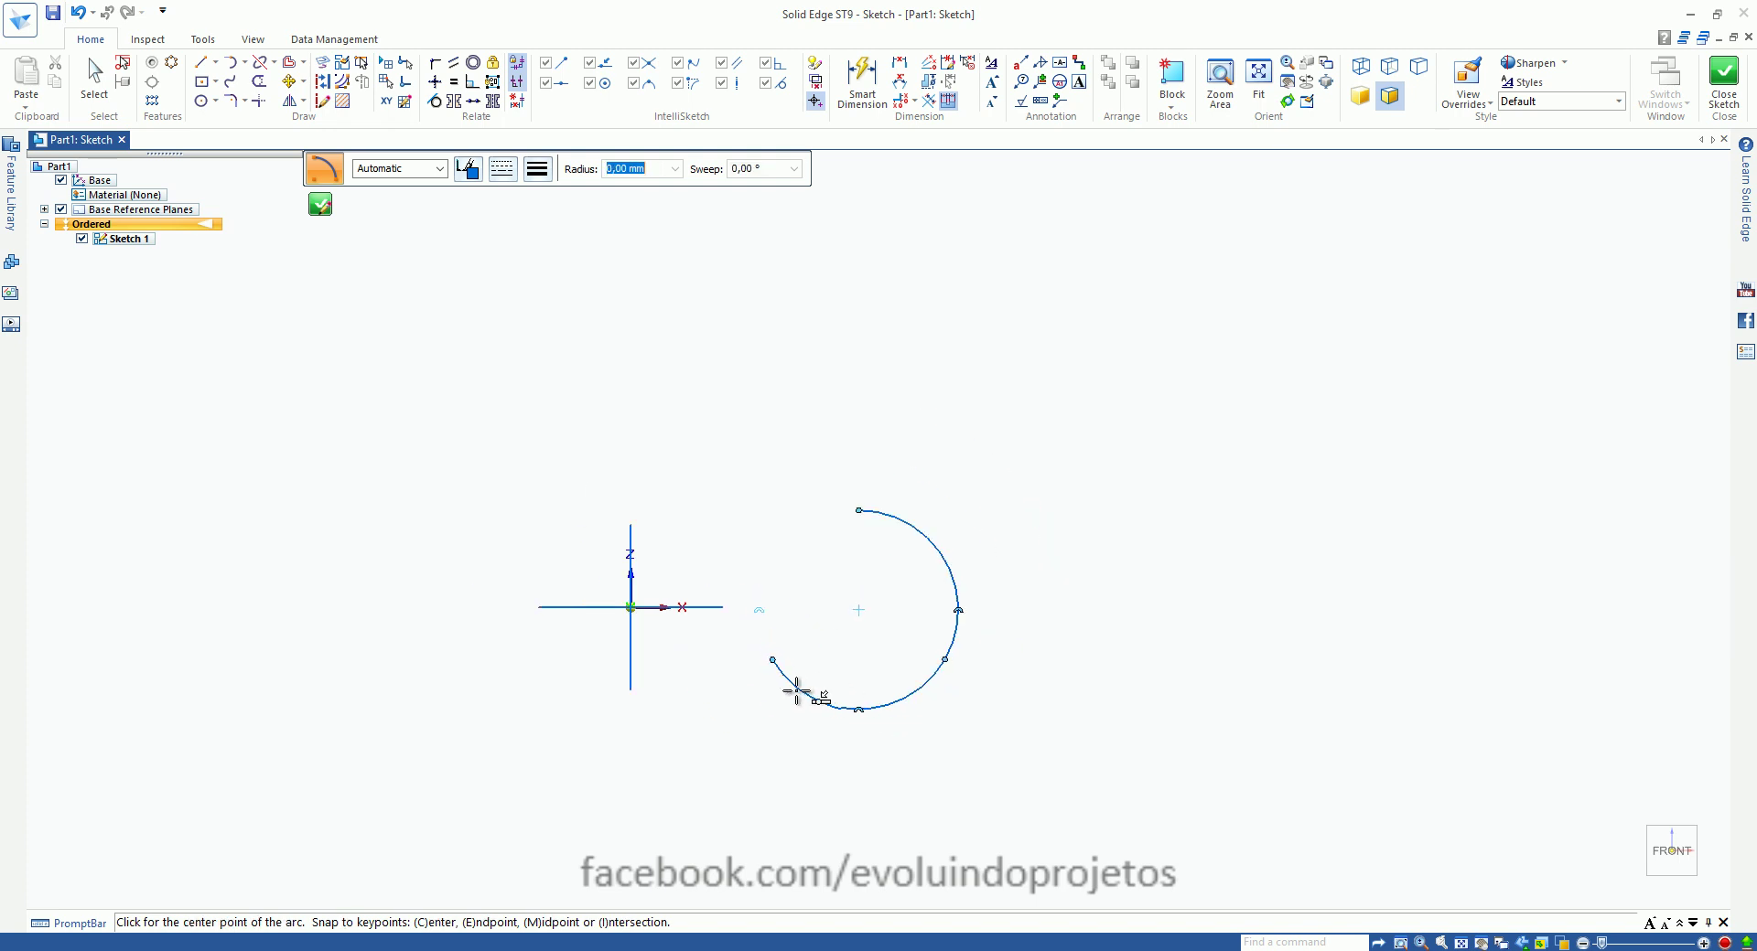
scroll(721, 611, "up", 1)
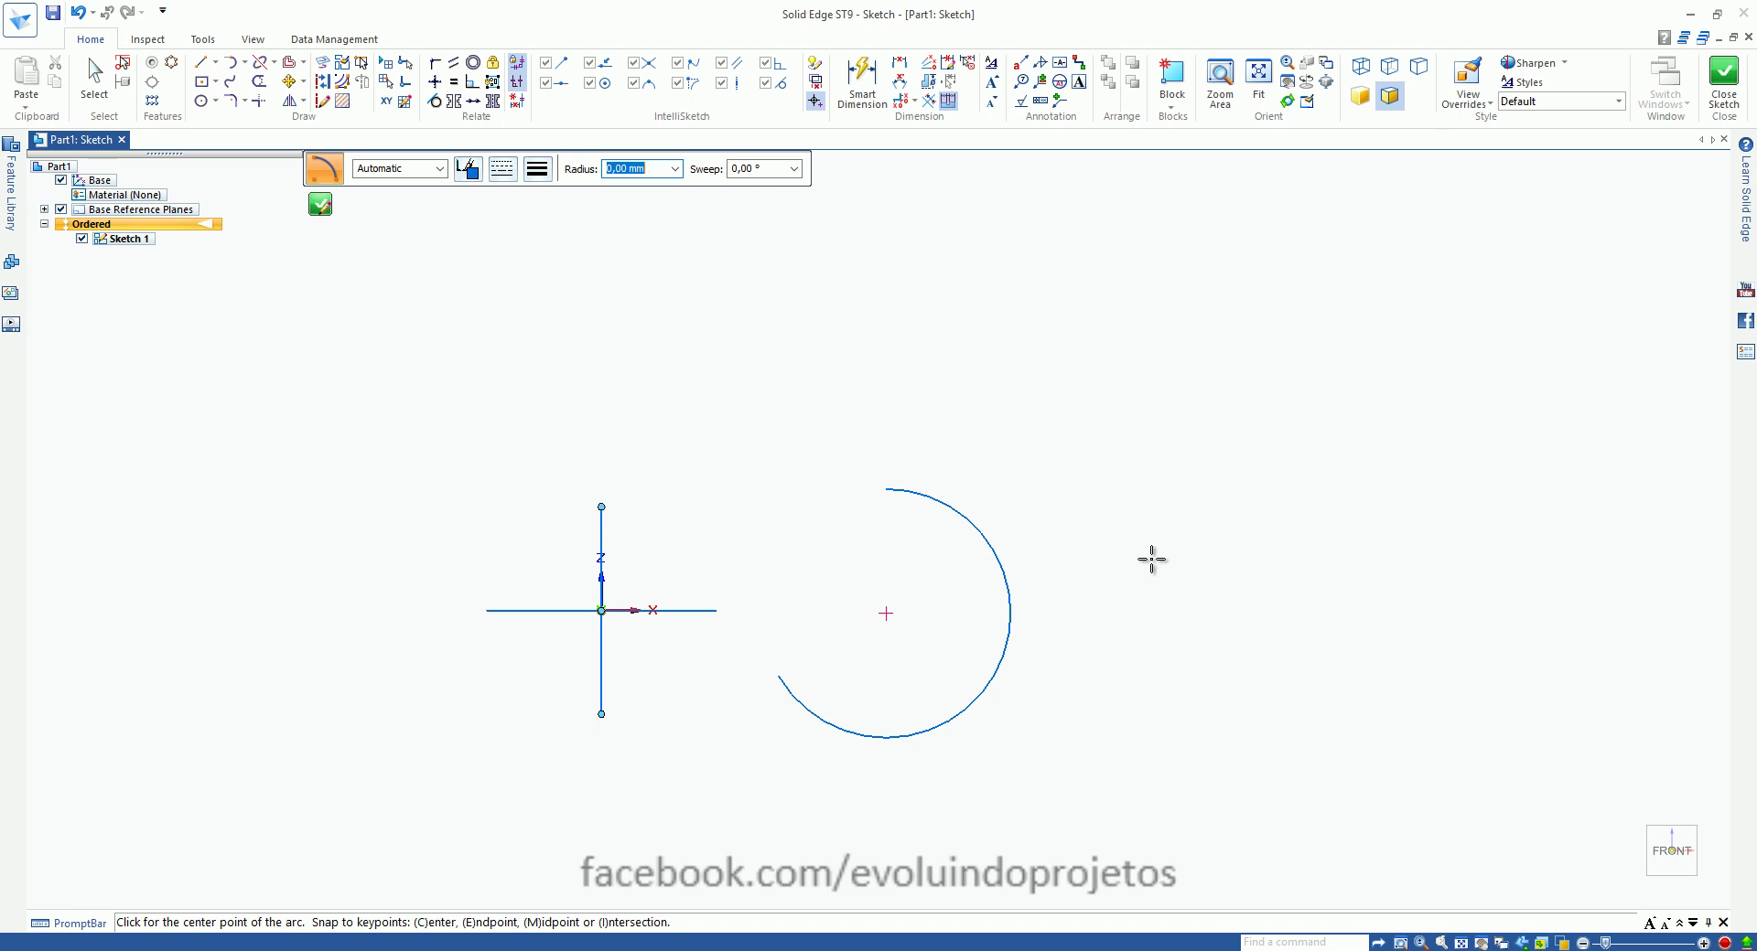
Step: Draw a 270° Arc by Center Point centered on the origin with a 60 mm radius, starting at the horizontal line's left end, and select it
left_click(601, 610)
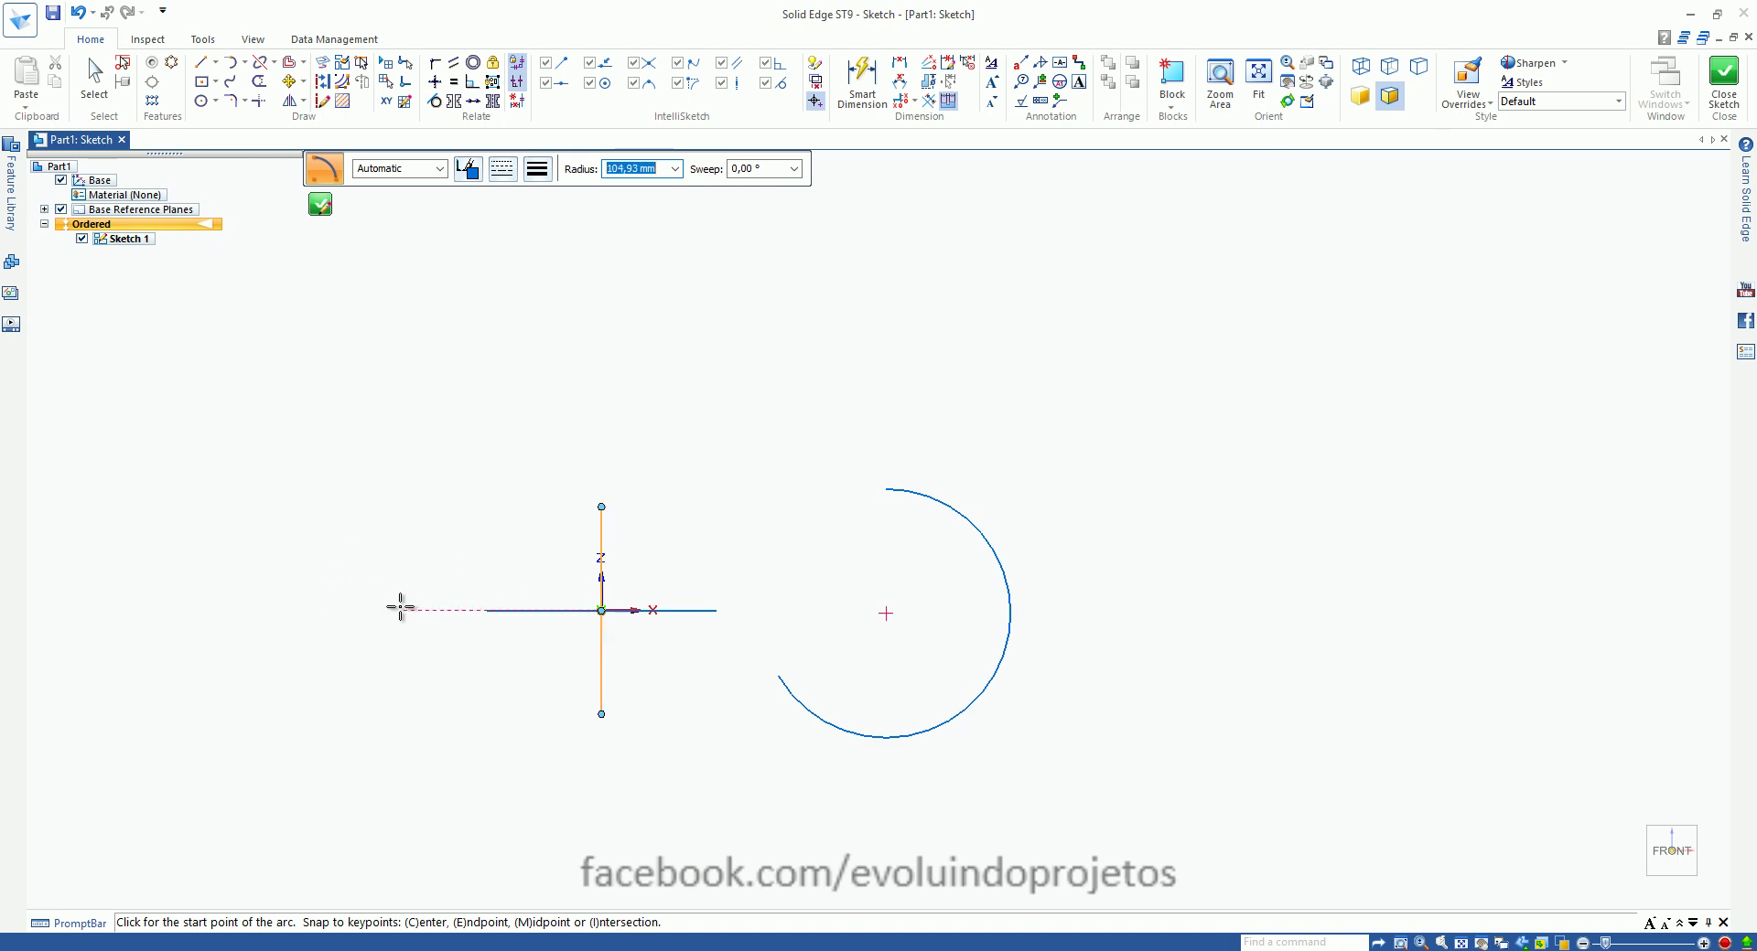
left_click(486, 610)
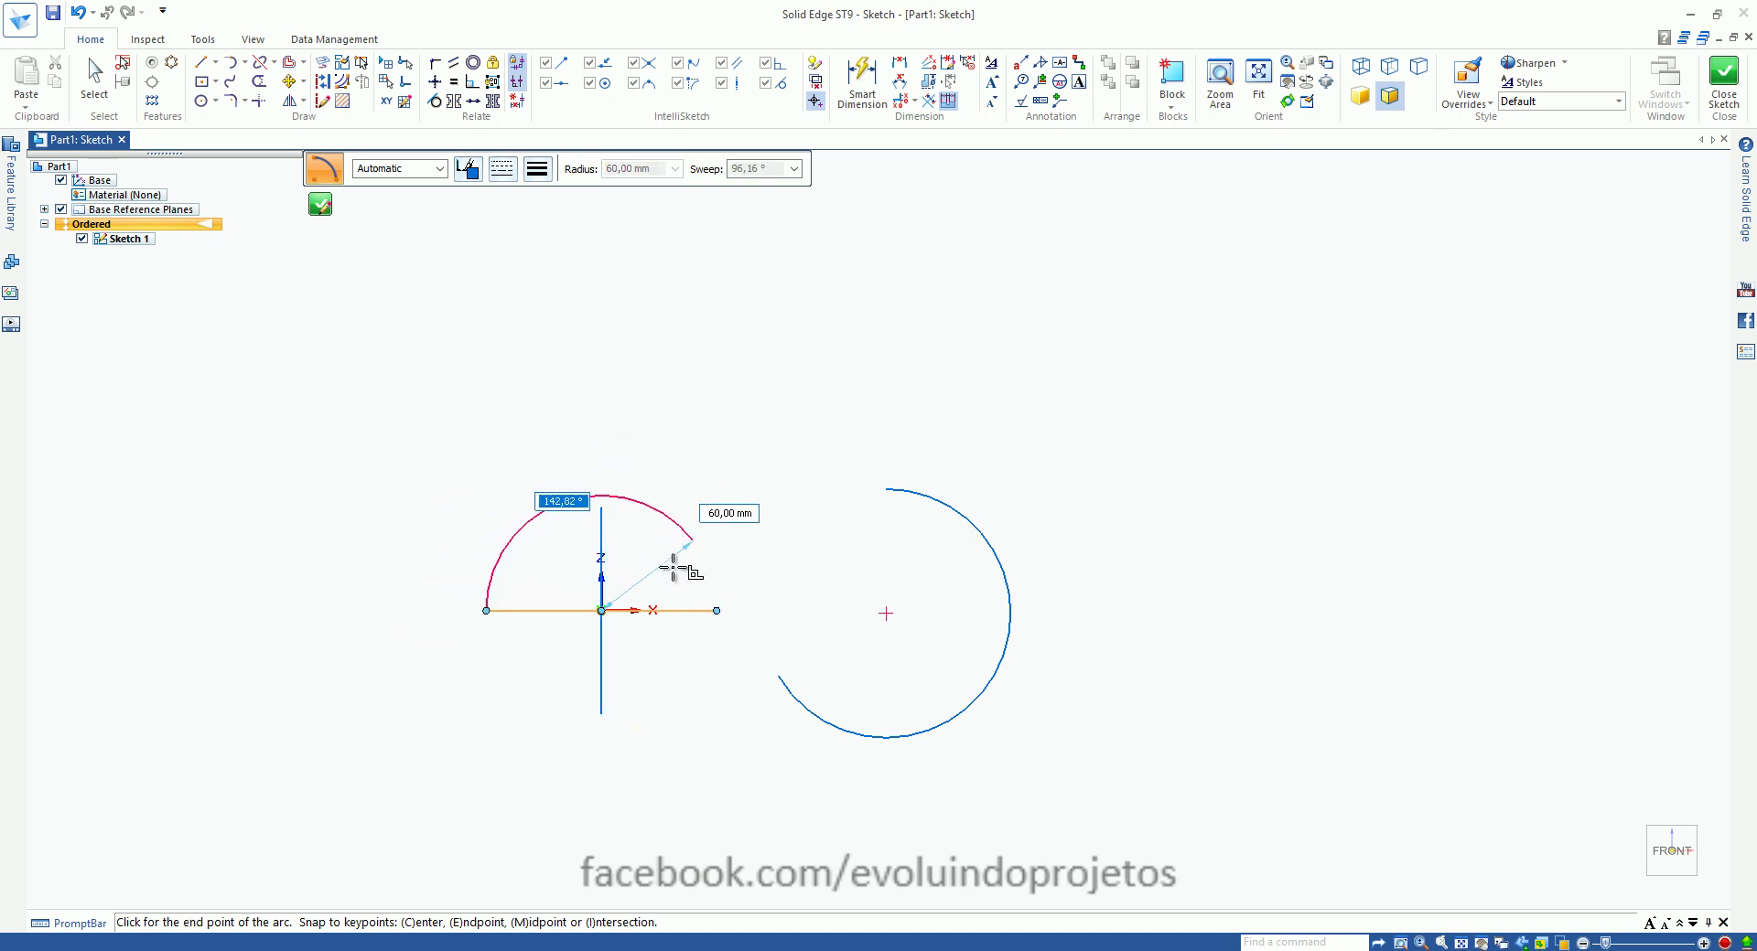
left_click(600, 659)
scroll(612, 622, "up", 4)
left_click(613, 622)
scroll(1199, 439, "down", 3)
scroll(1015, 596, "up", 3)
key("Escape")
left_click(1026, 582)
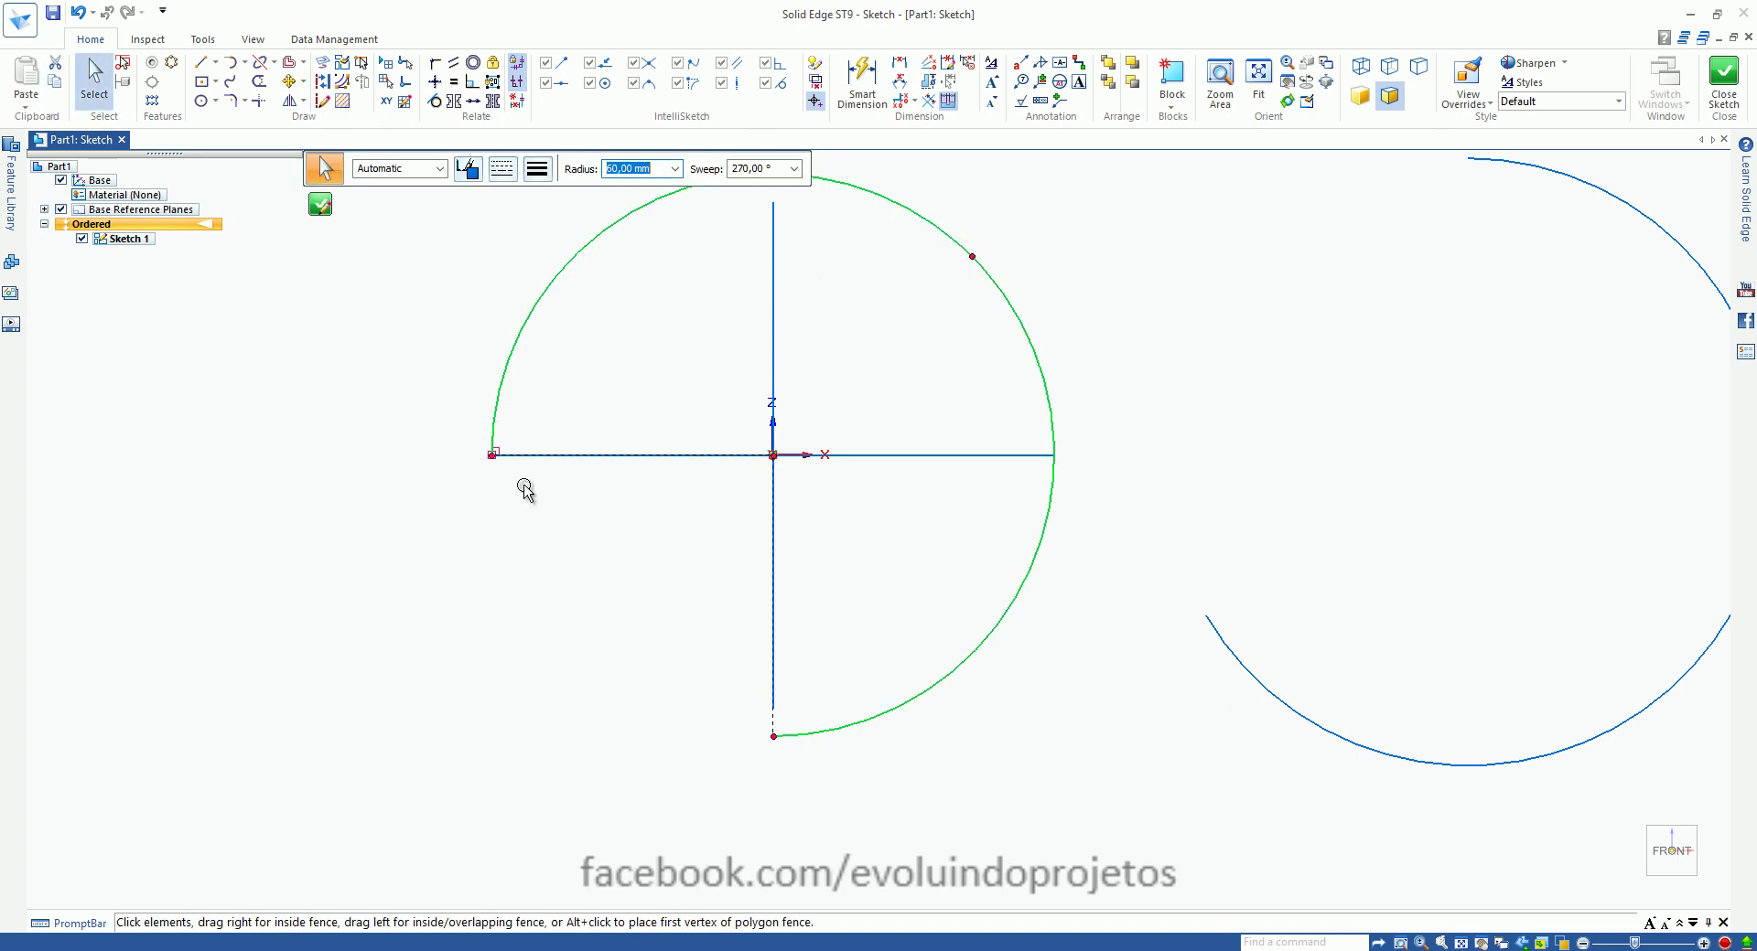
Step: Delete both arcs and the two crossed lines from the sketch
scroll(700, 622, "down", 3)
left_click(442, 345)
left_click_drag(420, 231, 1295, 821)
key("Delete")
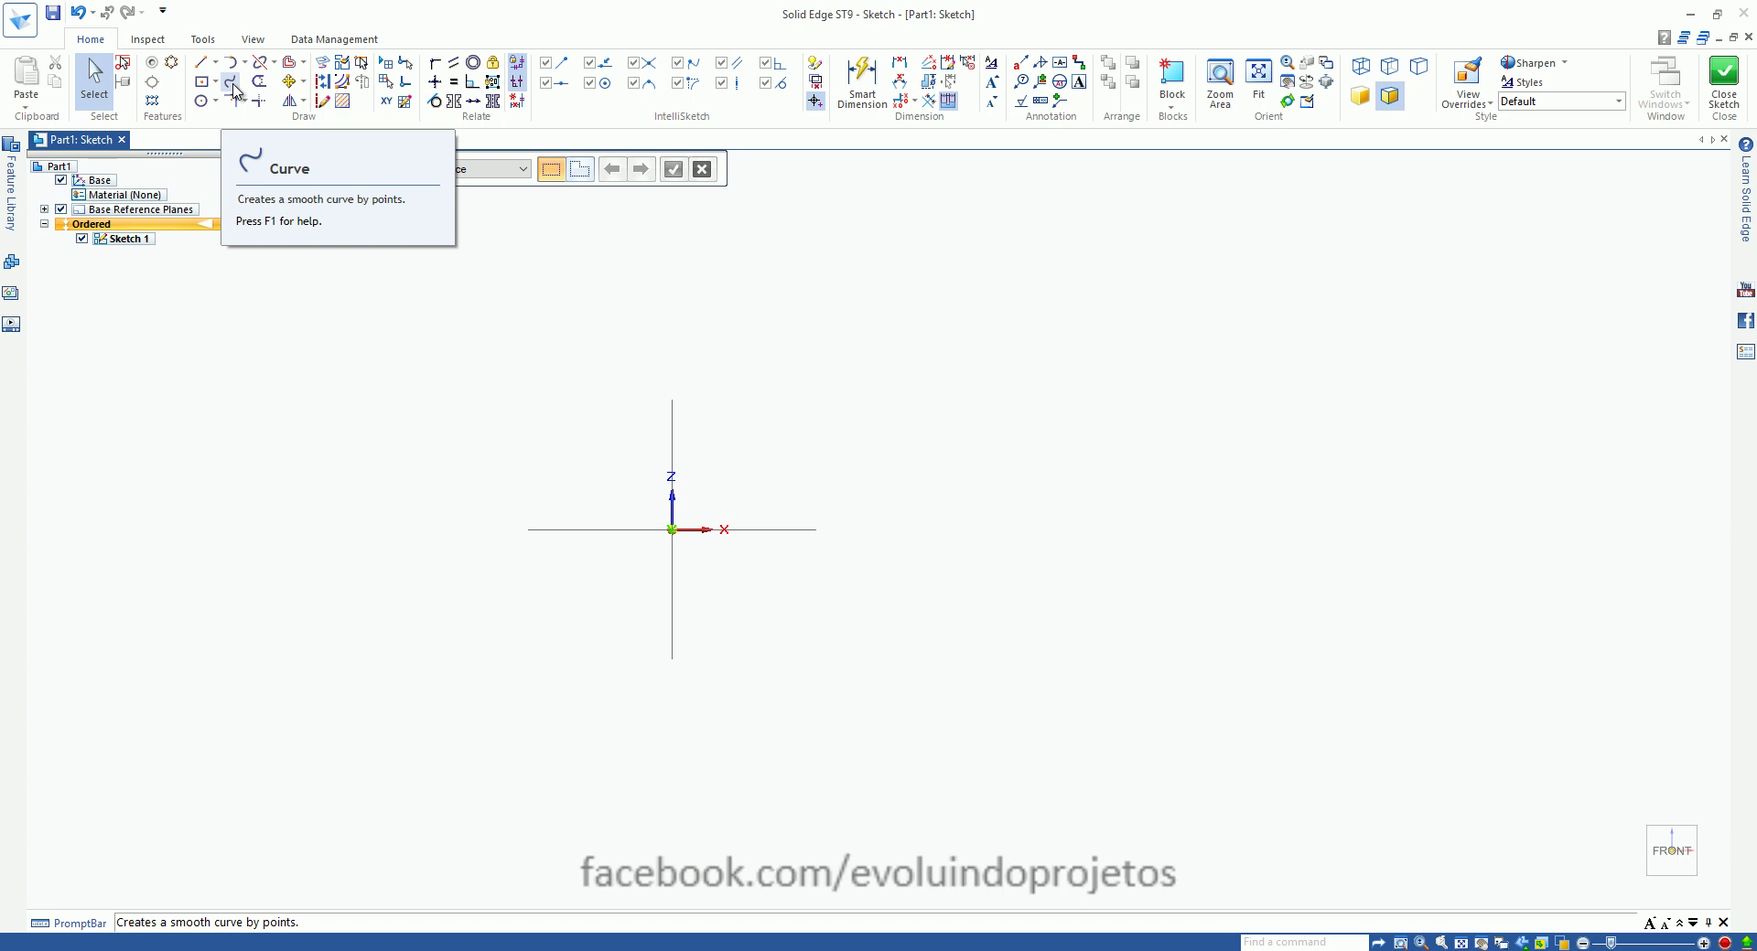
Step: Draw a winding open curve through about twelve points with the Curve tool, starting at the origin and looping back around on the right
left_click(234, 85)
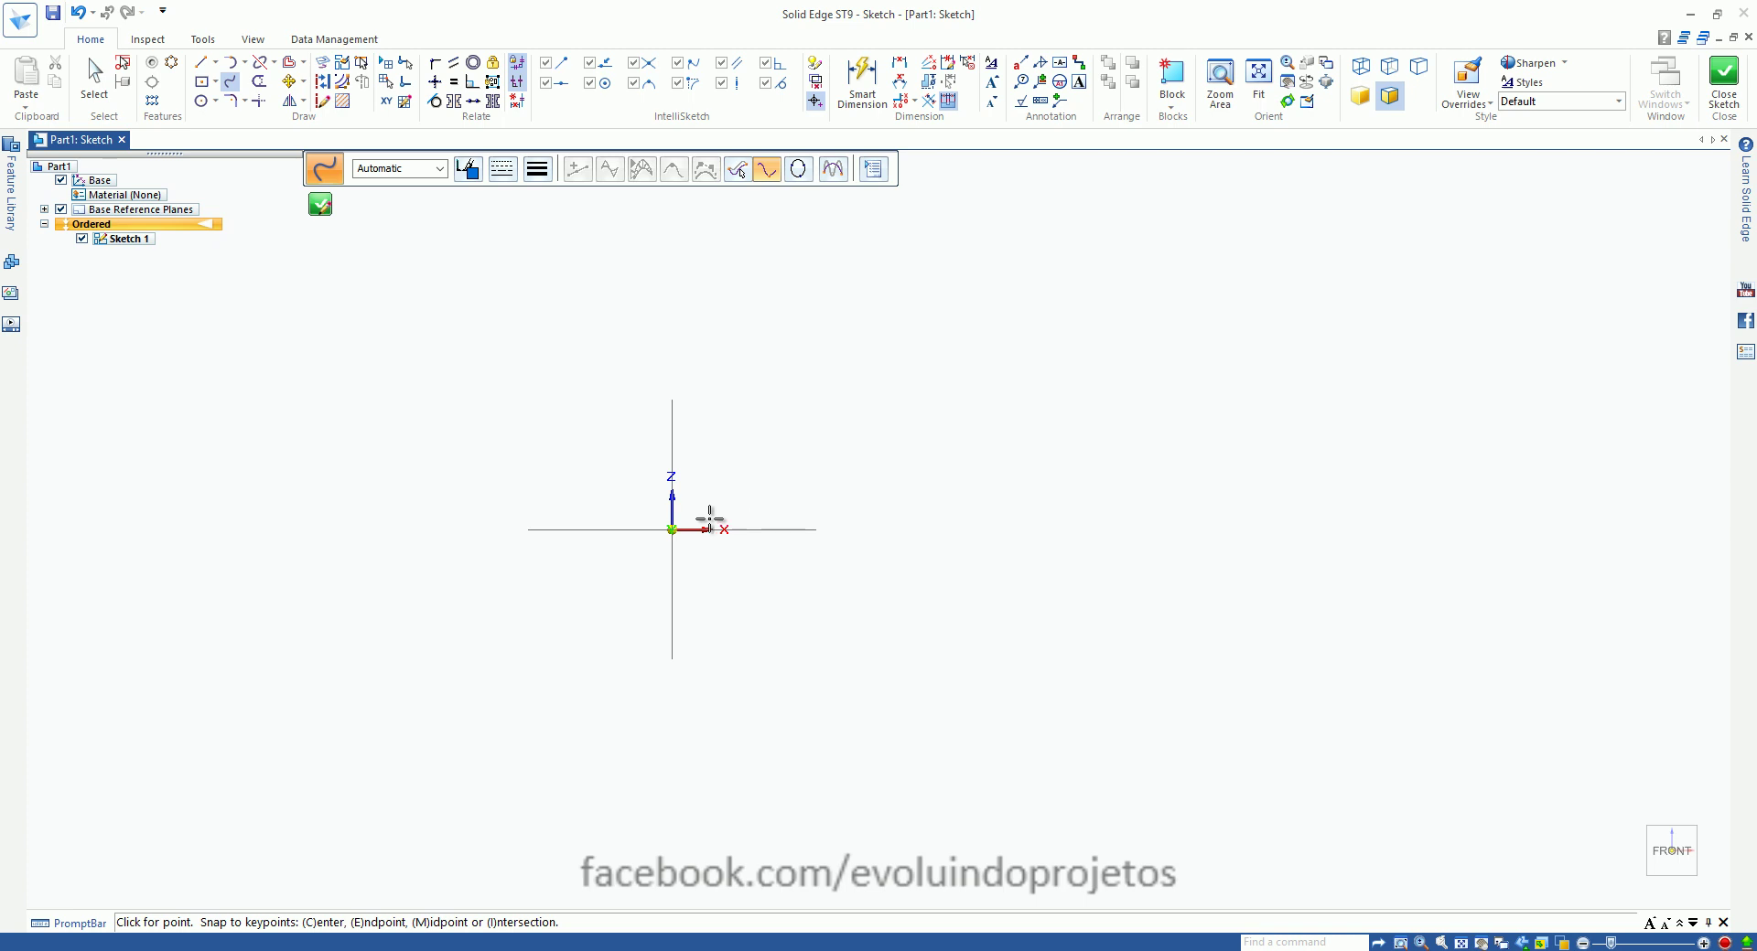
scroll(643, 751, "down", 1)
scroll(638, 499, "up", 1)
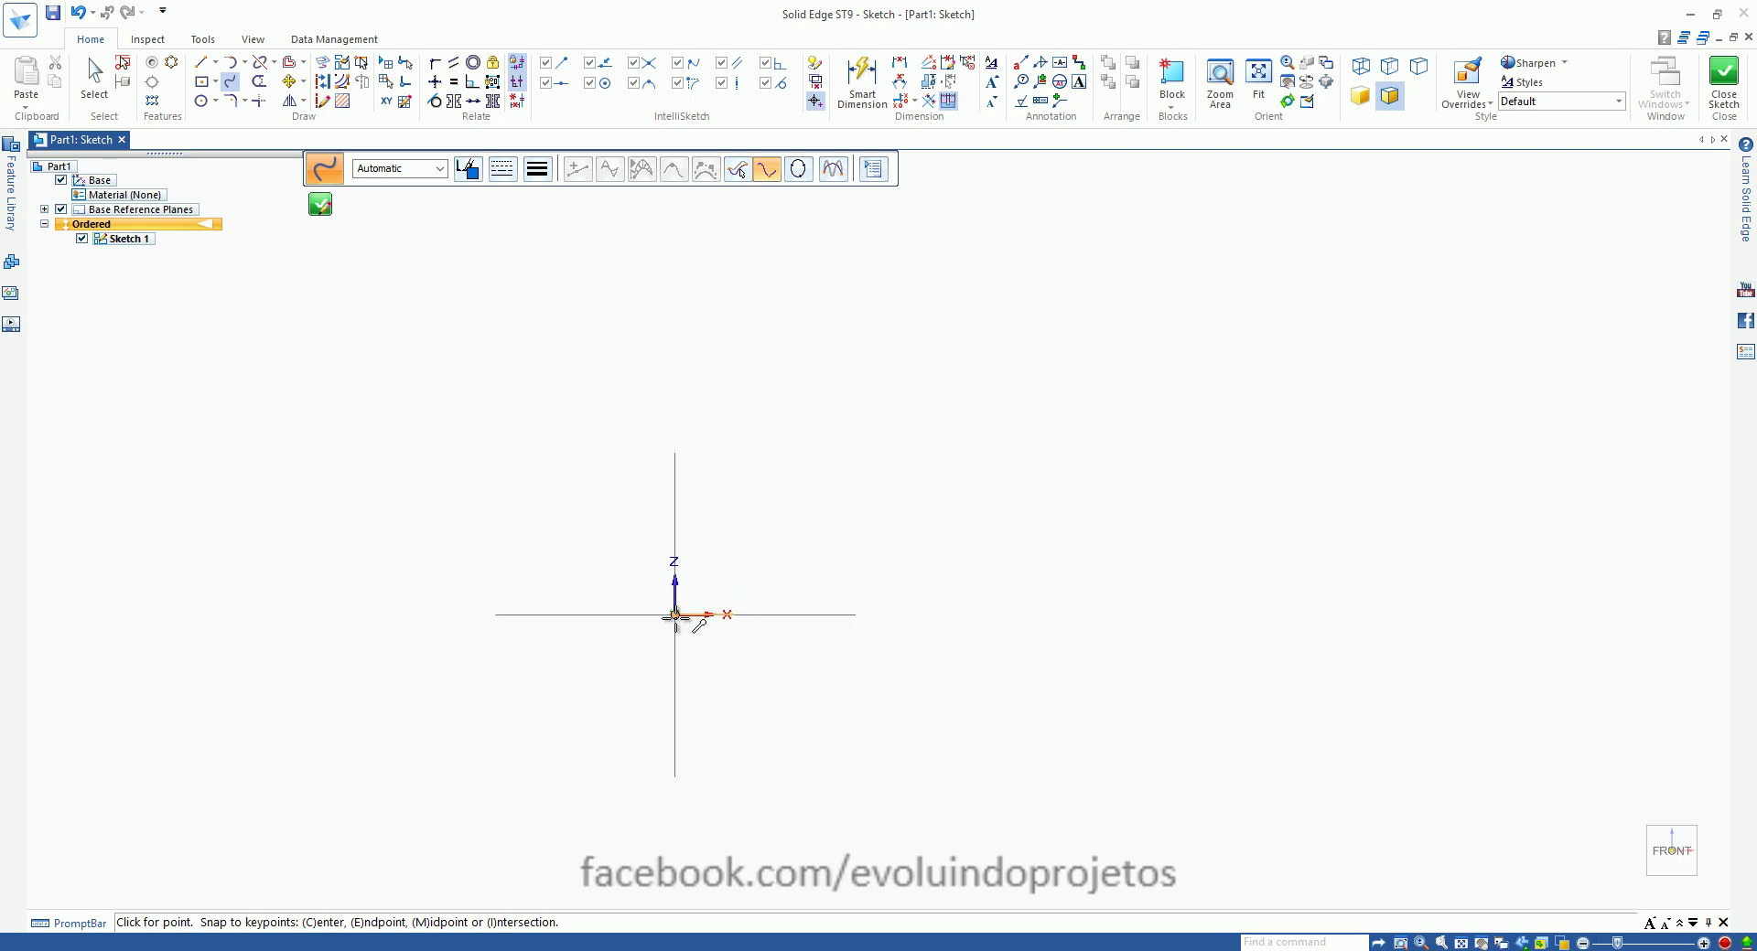
left_click(676, 613)
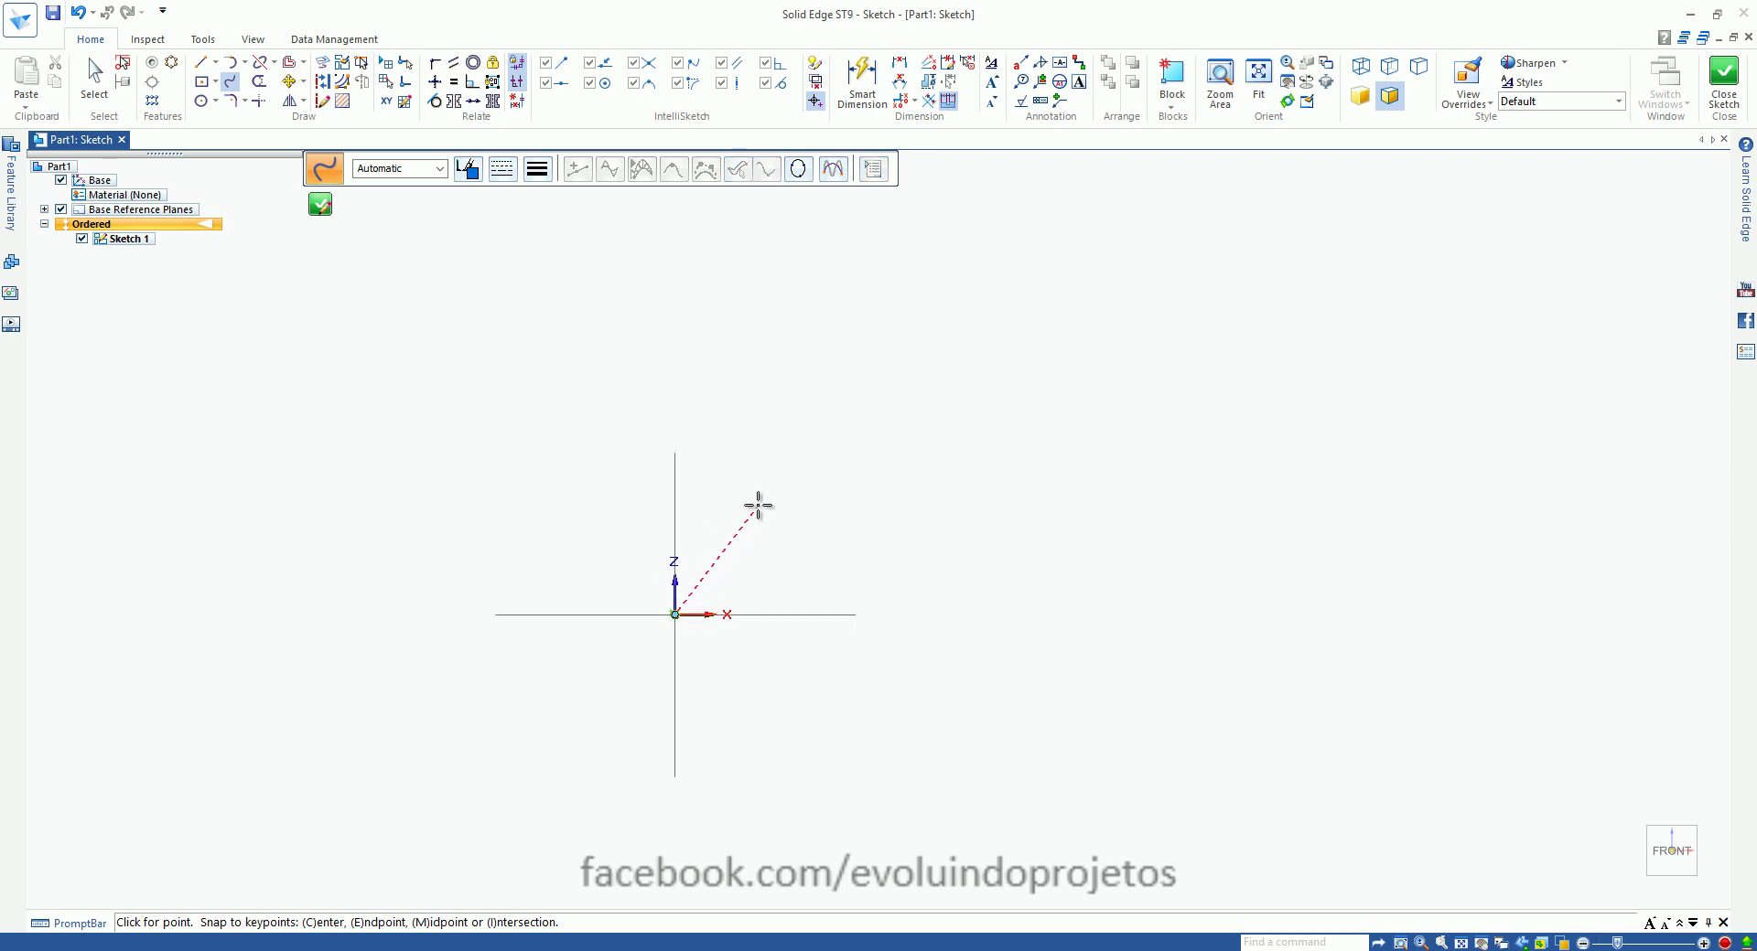
left_click(777, 447)
left_click(931, 475)
mouse_move(1073, 357)
left_mouse_down()
mouse_move(1199, 408)
mouse_move(1227, 486)
mouse_move(1204, 651)
mouse_move(1024, 669)
mouse_move(933, 741)
mouse_move(1007, 804)
mouse_move(1090, 816)
mouse_move(1277, 701)
mouse_move(1353, 709)
mouse_move(1396, 431)
mouse_move(1306, 333)
mouse_move(1174, 258)
mouse_move(1204, 255)
mouse_move(1189, 245)
left_mouse_up()
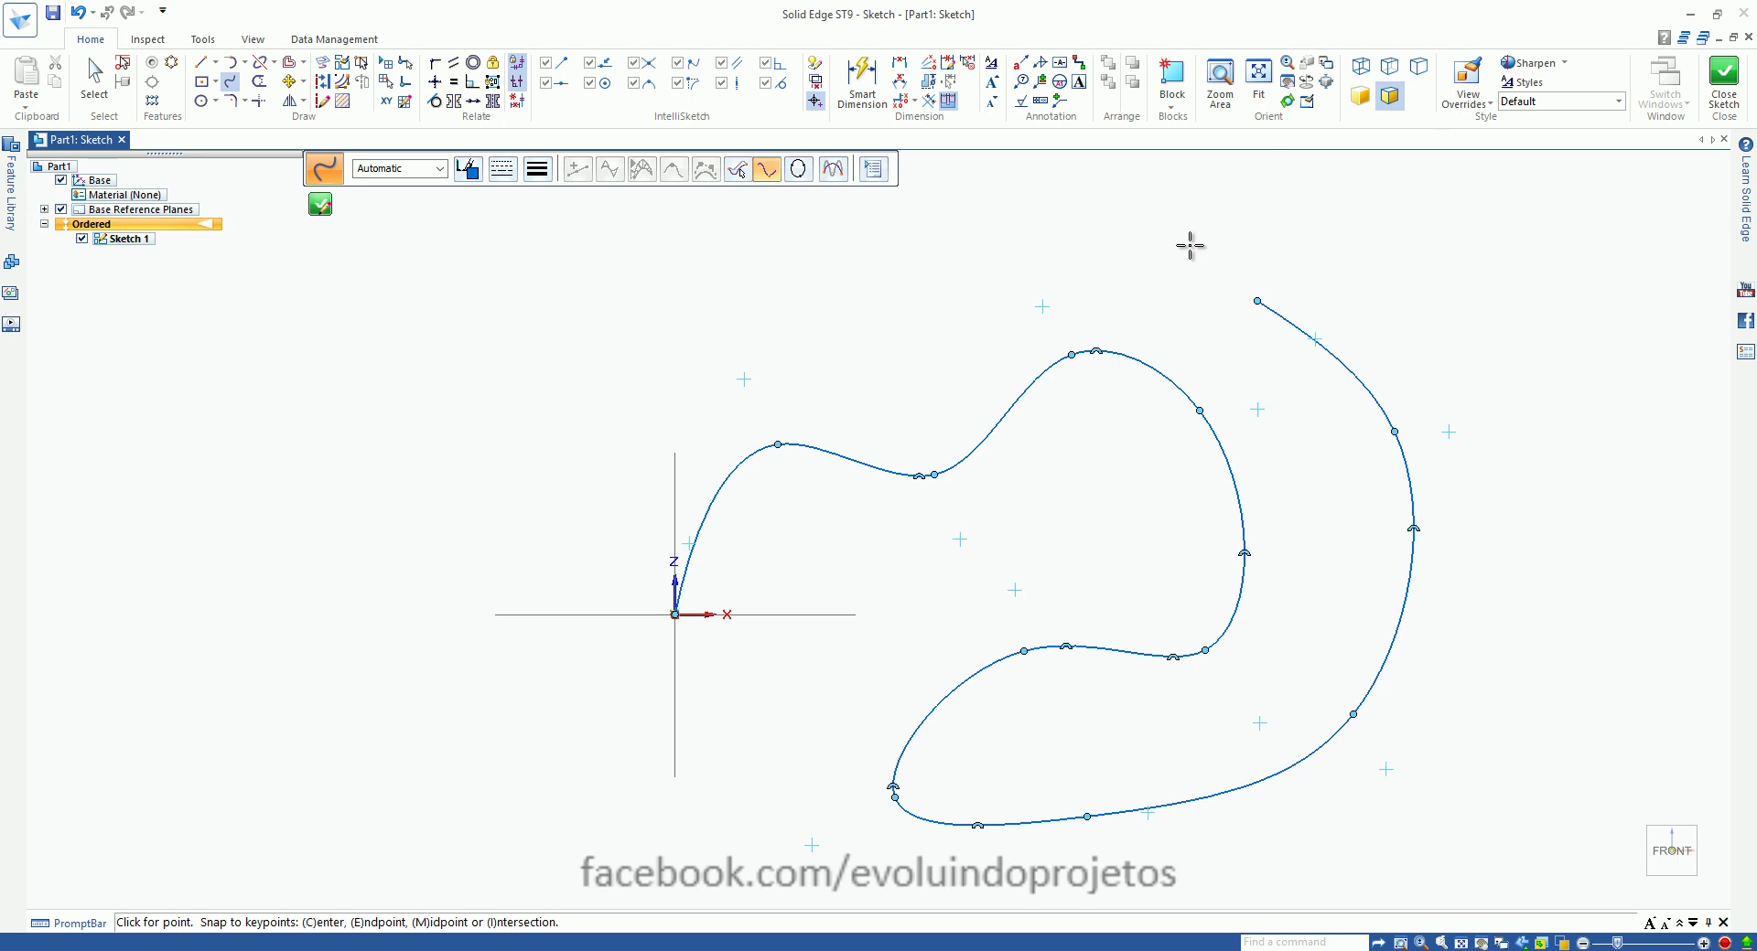
key("Escape")
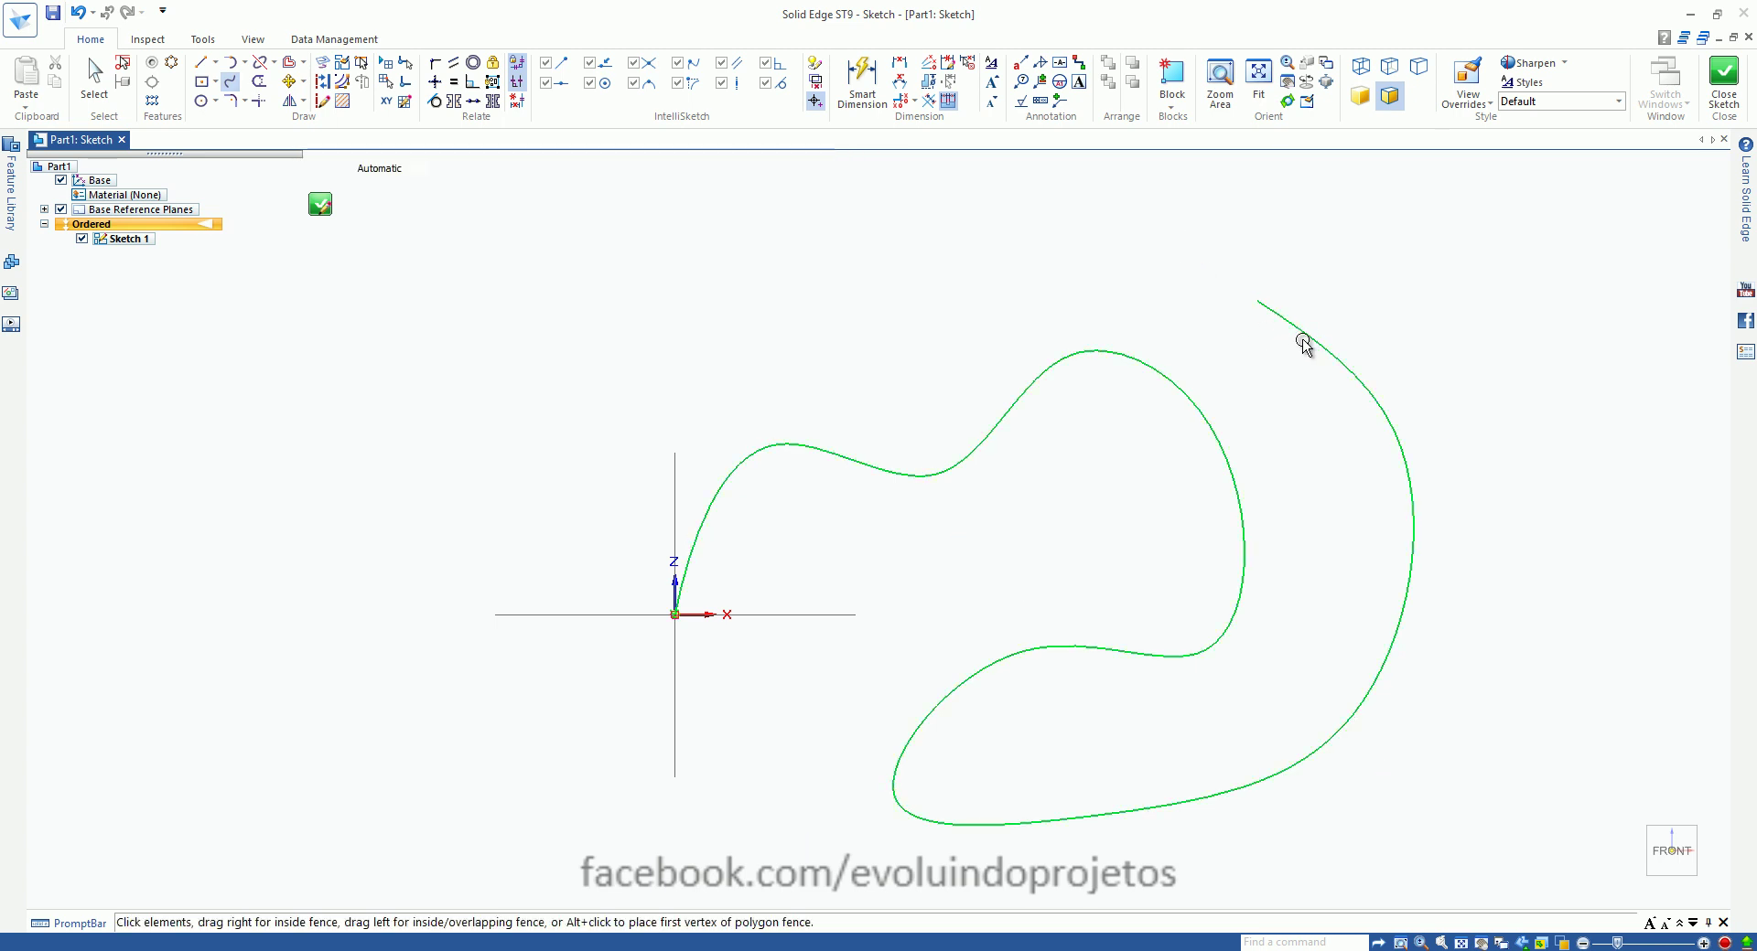
Step: Examine the curve's edit points and control polygon by selecting it, and clear the selection
left_click(1304, 340)
left_click(854, 476)
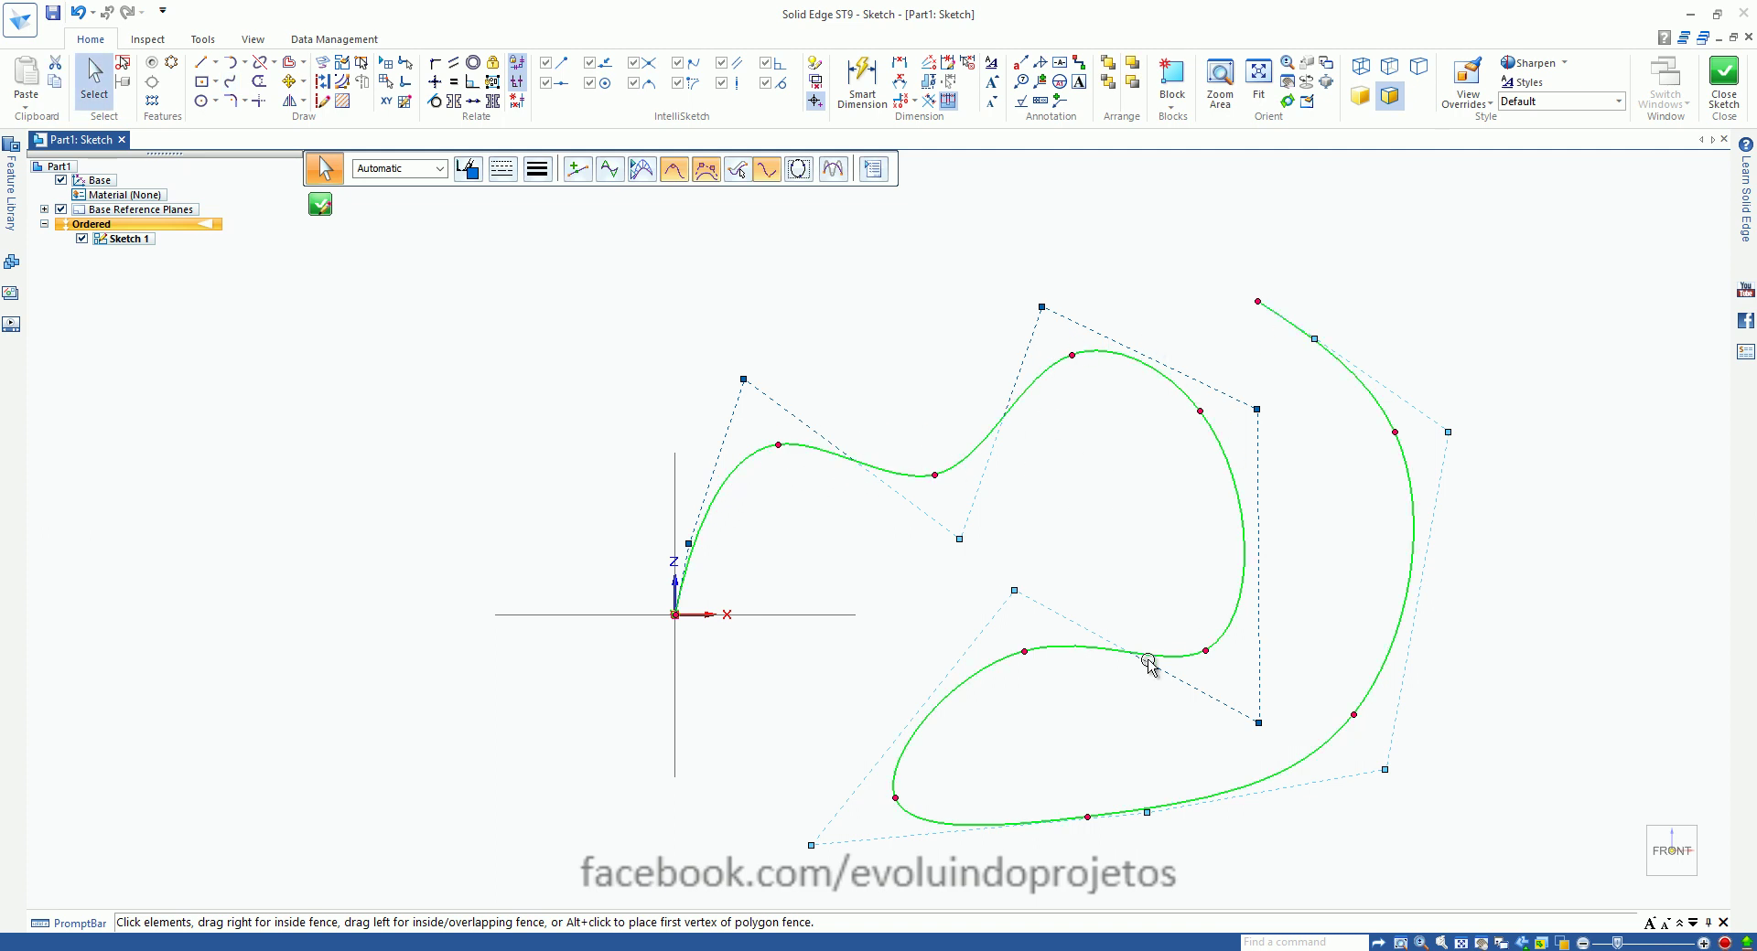
left_click(1568, 607)
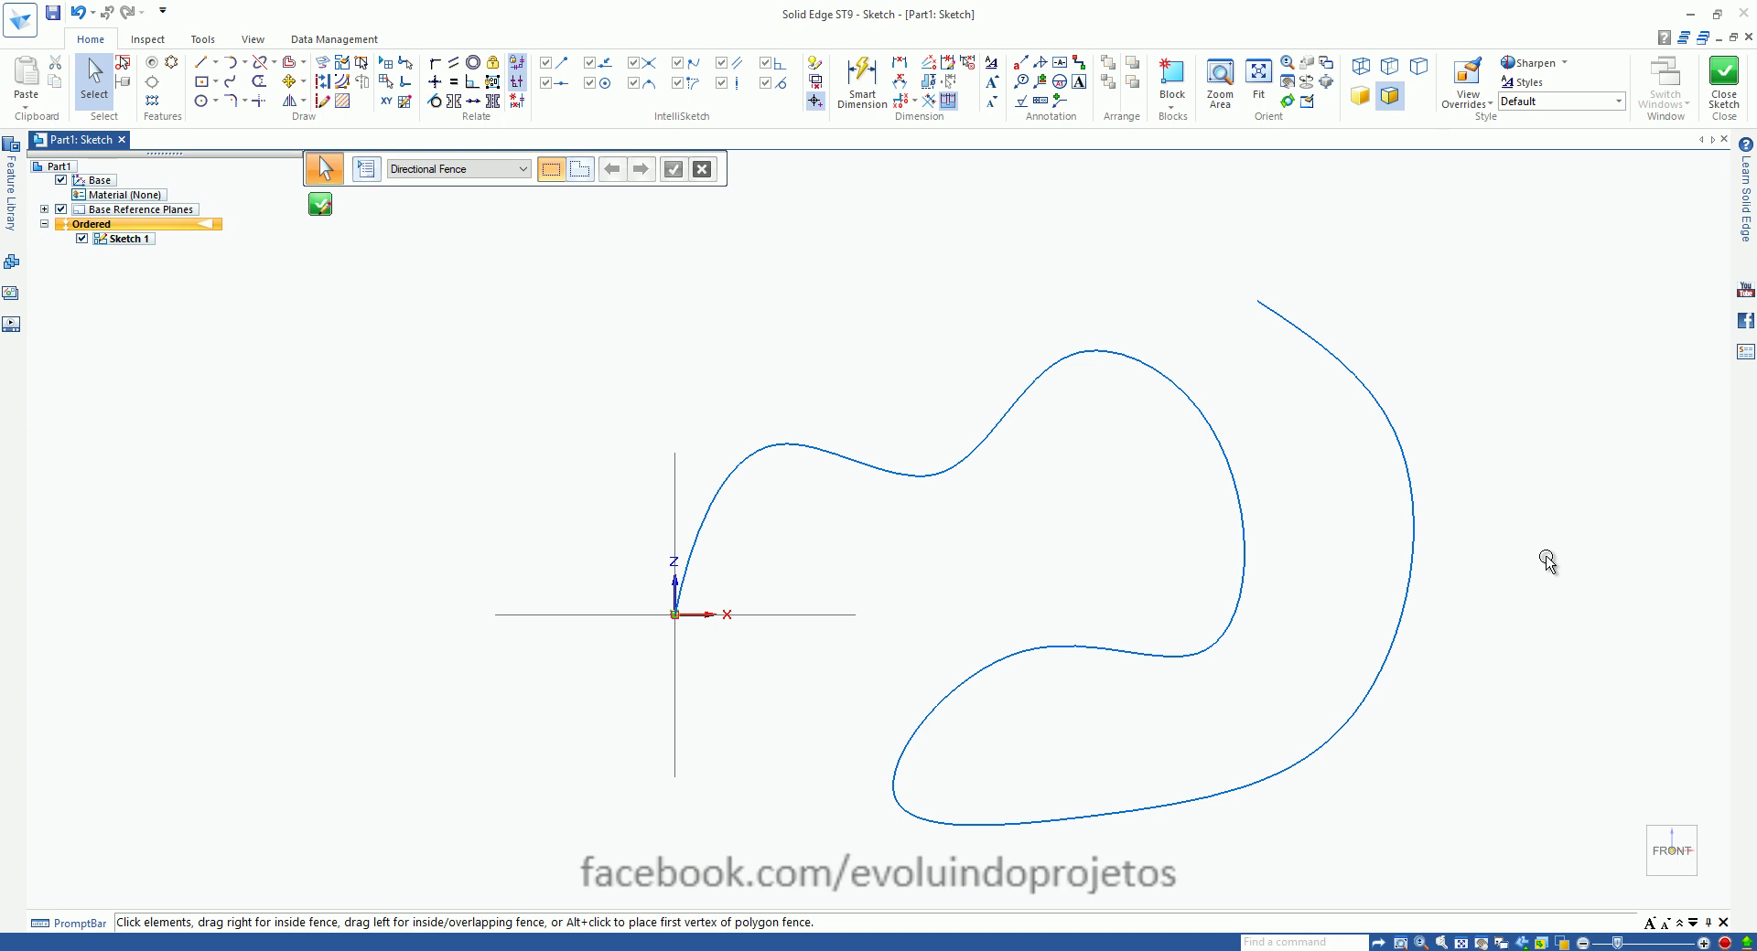
Step: Check the curve's length and its local radius with Smart Dimension, without placing either dimension
left_click(861, 74)
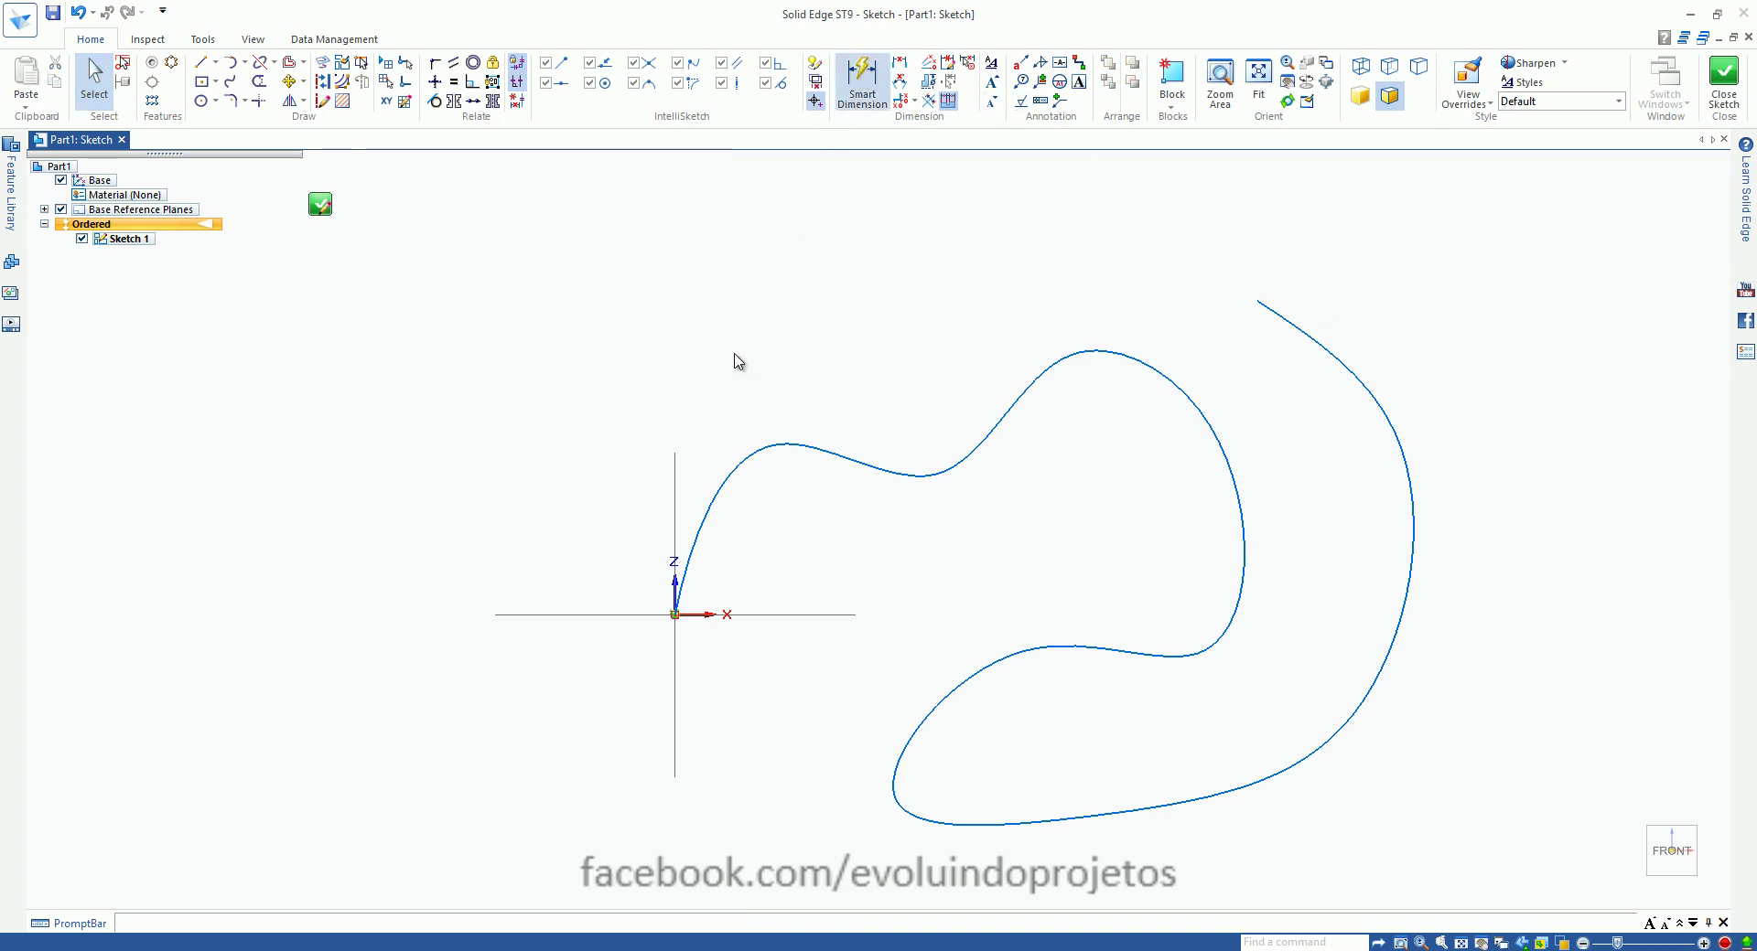
left_click(690, 551)
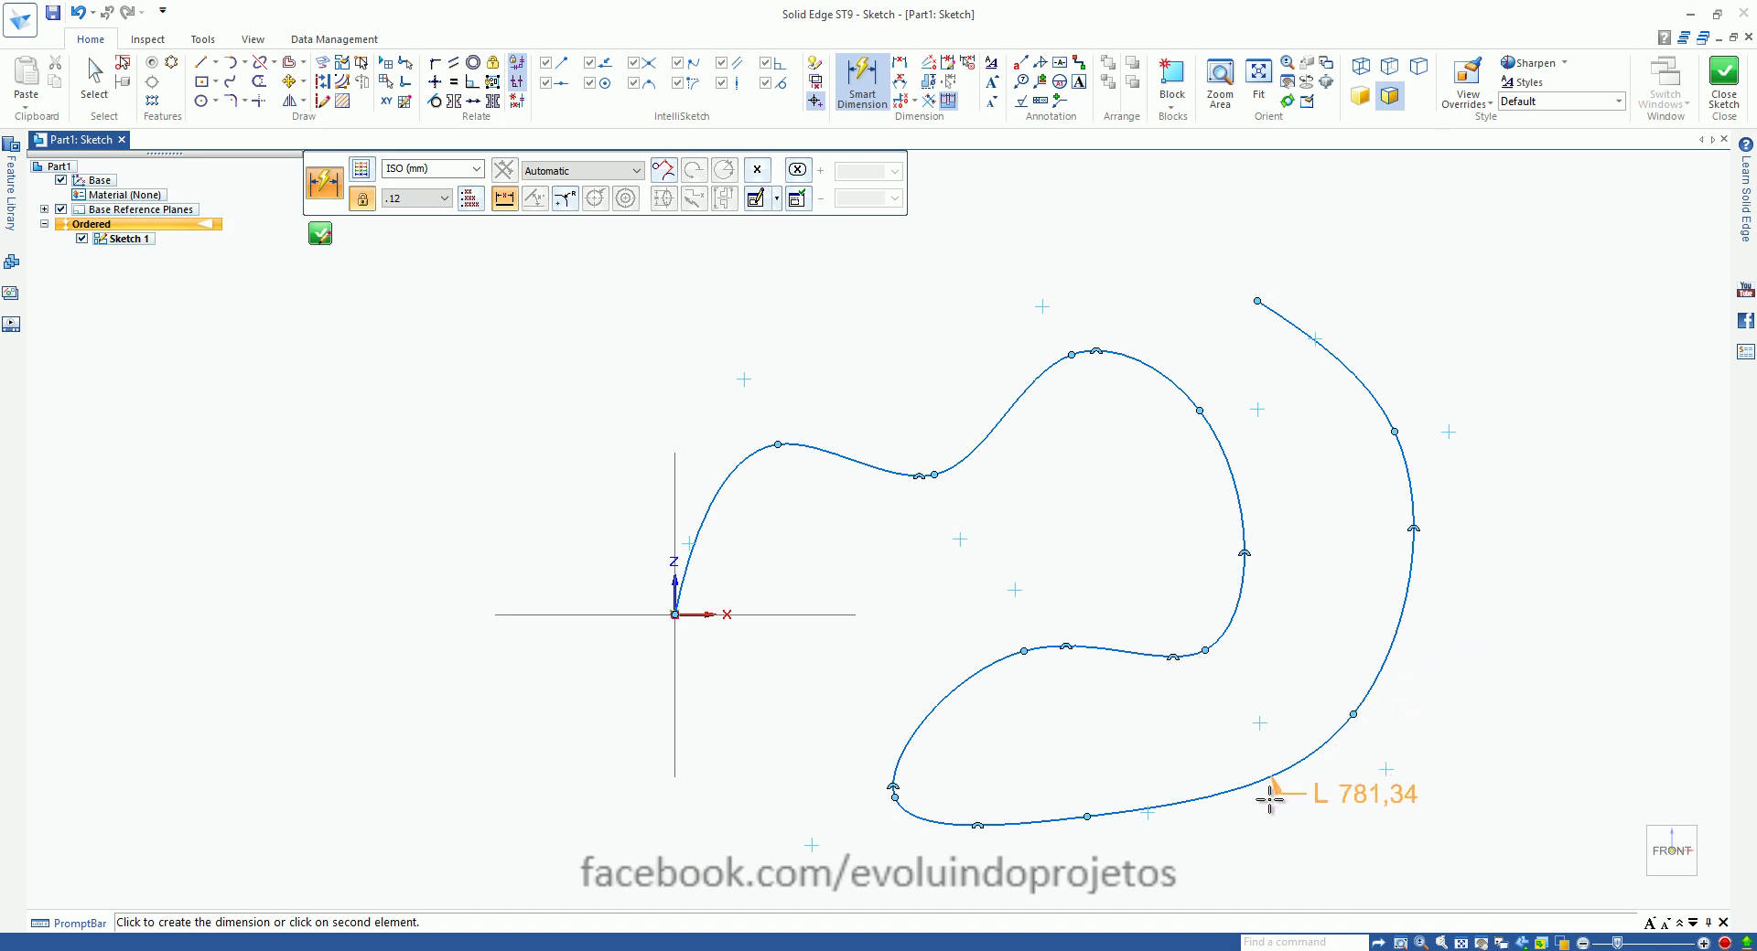
left_click(564, 201)
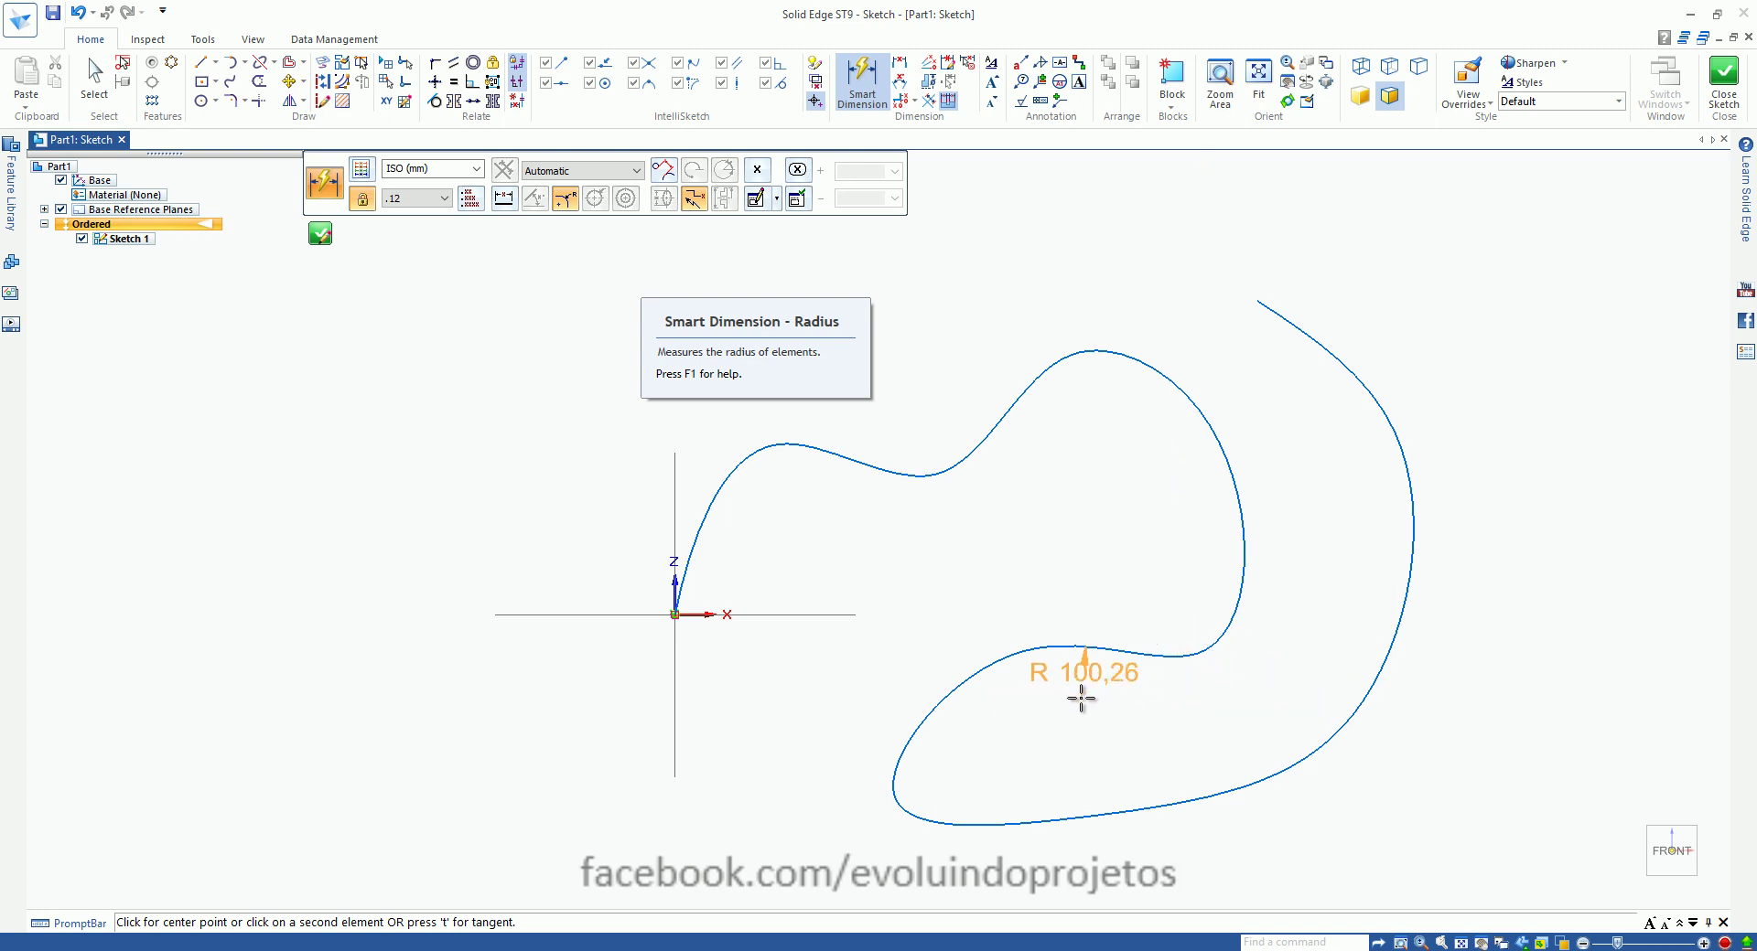
key("Escape")
key("Escape")
Step: Reshape the curve's initial stretch near the origin by moving its first peak control vertex downward and the following valley vertex up and left
left_click(1088, 648)
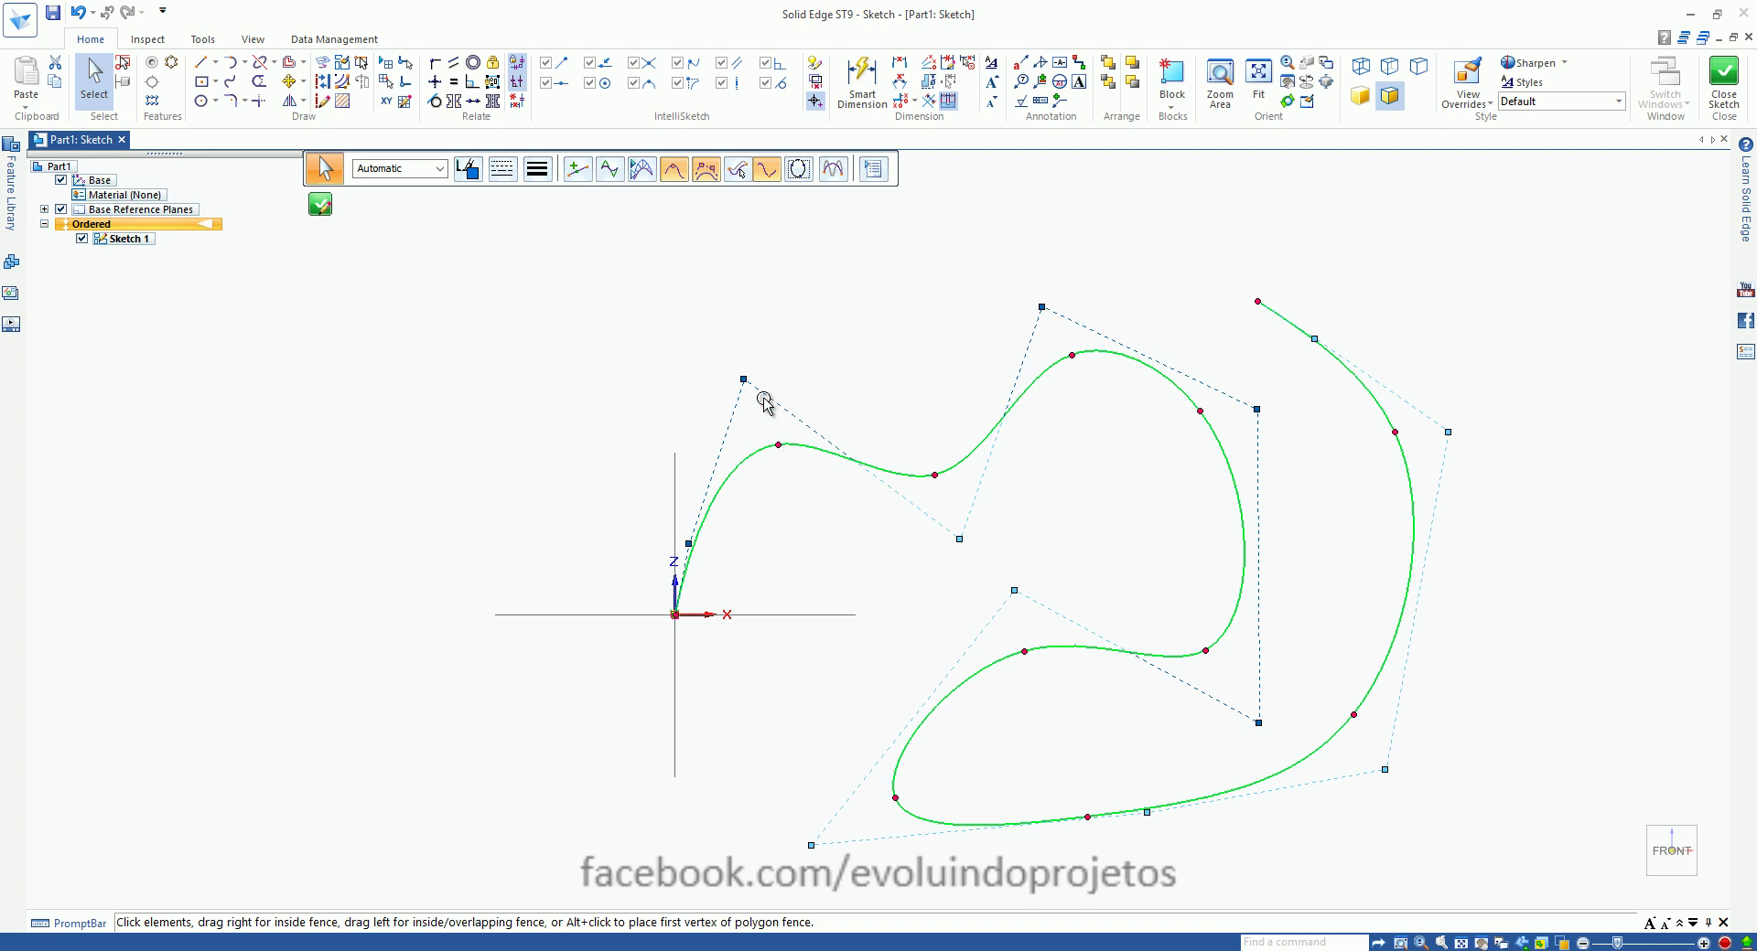
left_click_drag(774, 445, 794, 487)
left_click_drag(961, 518, 835, 299)
scroll(370, 373, "down", 3)
scroll(784, 380, "up", 2)
scroll(1368, 543, "down", 1)
scroll(796, 549, "up", 2)
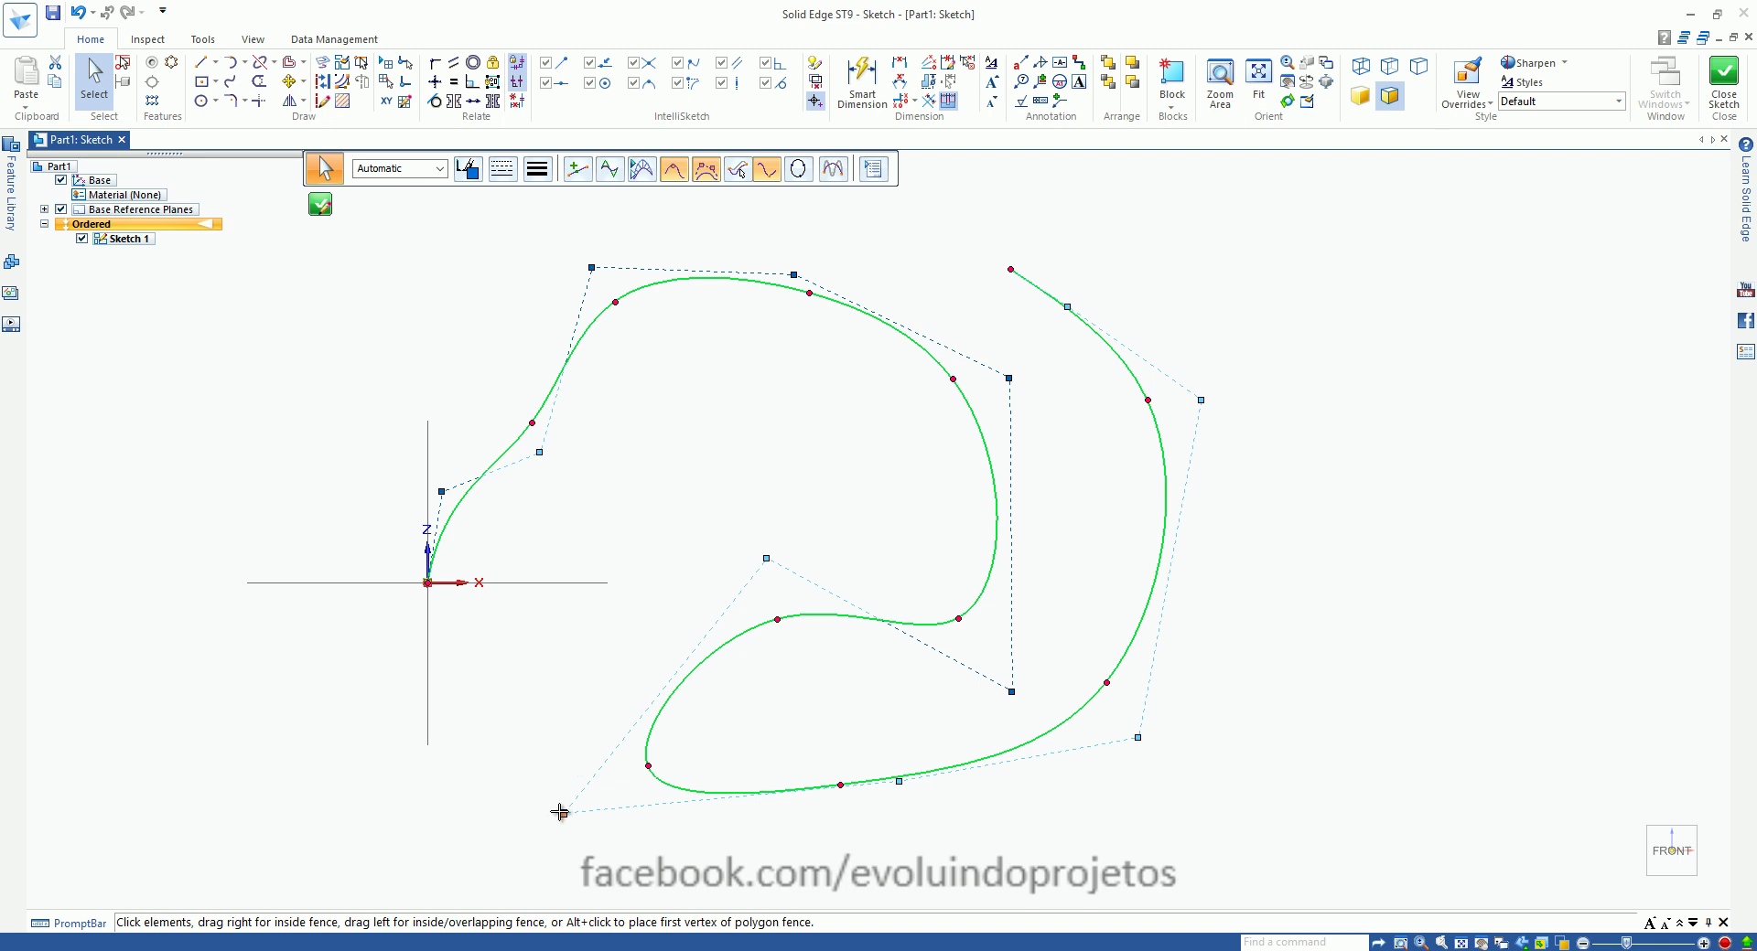
Step: Move the curve's lower-left control vertex far to the upper right so the curve crosses itself, and deselect the curve
left_click_drag(562, 812, 723, 738)
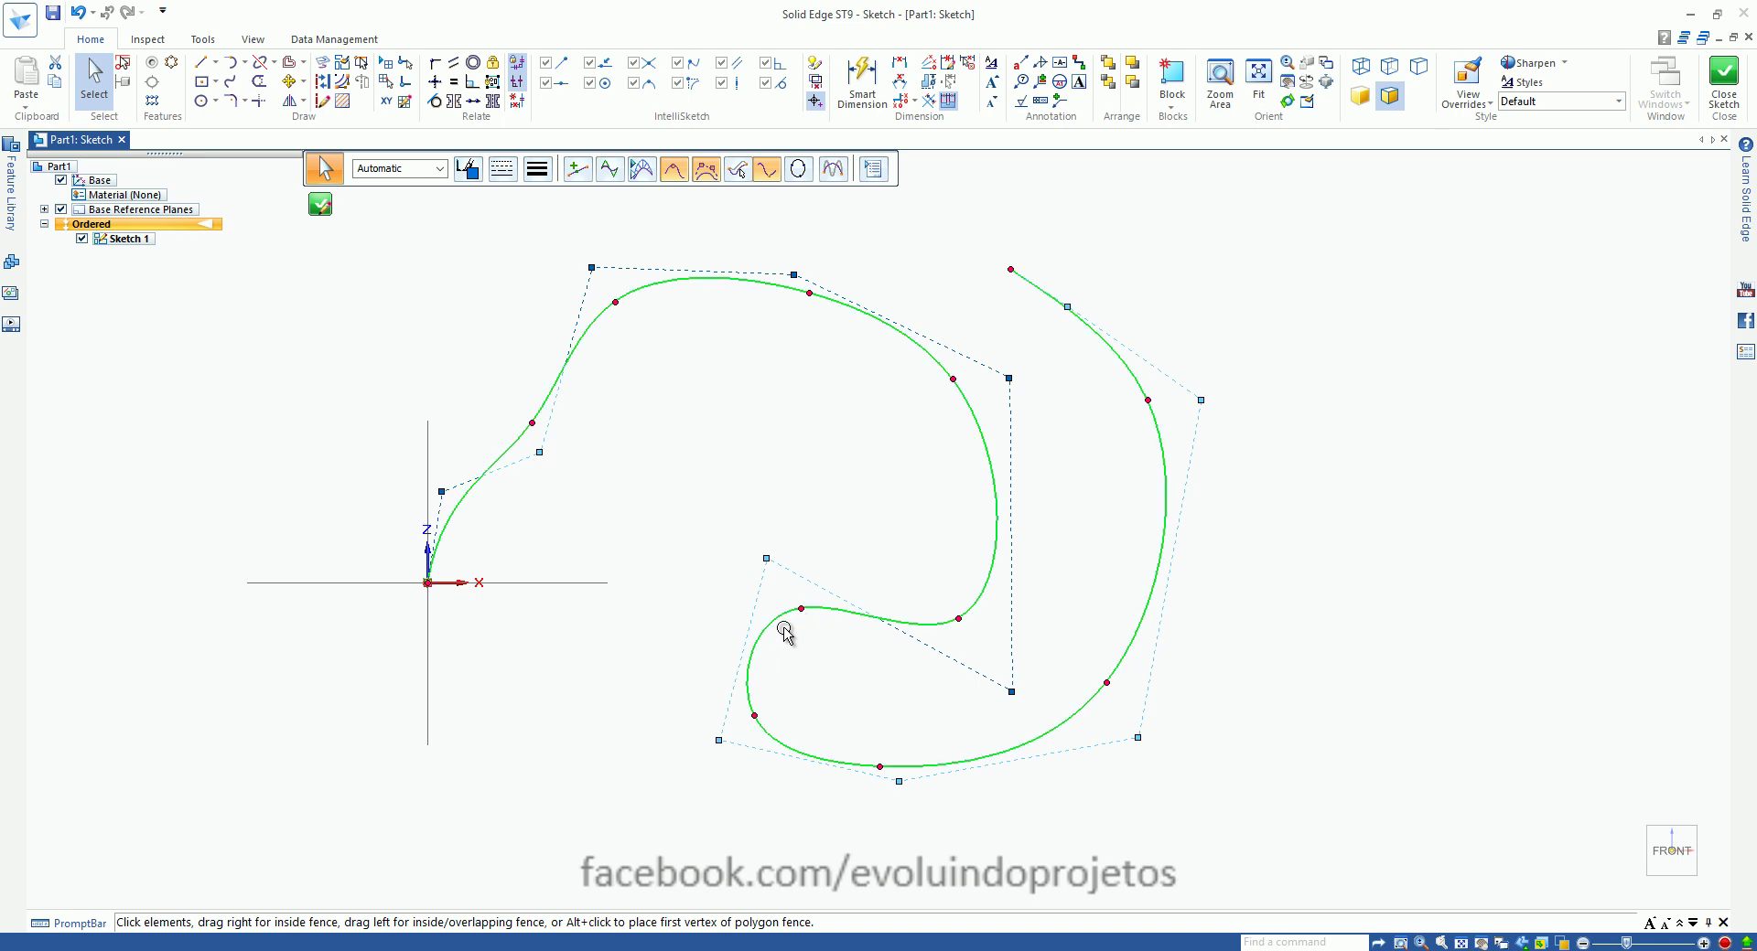
left_click_drag(729, 735, 1415, 171)
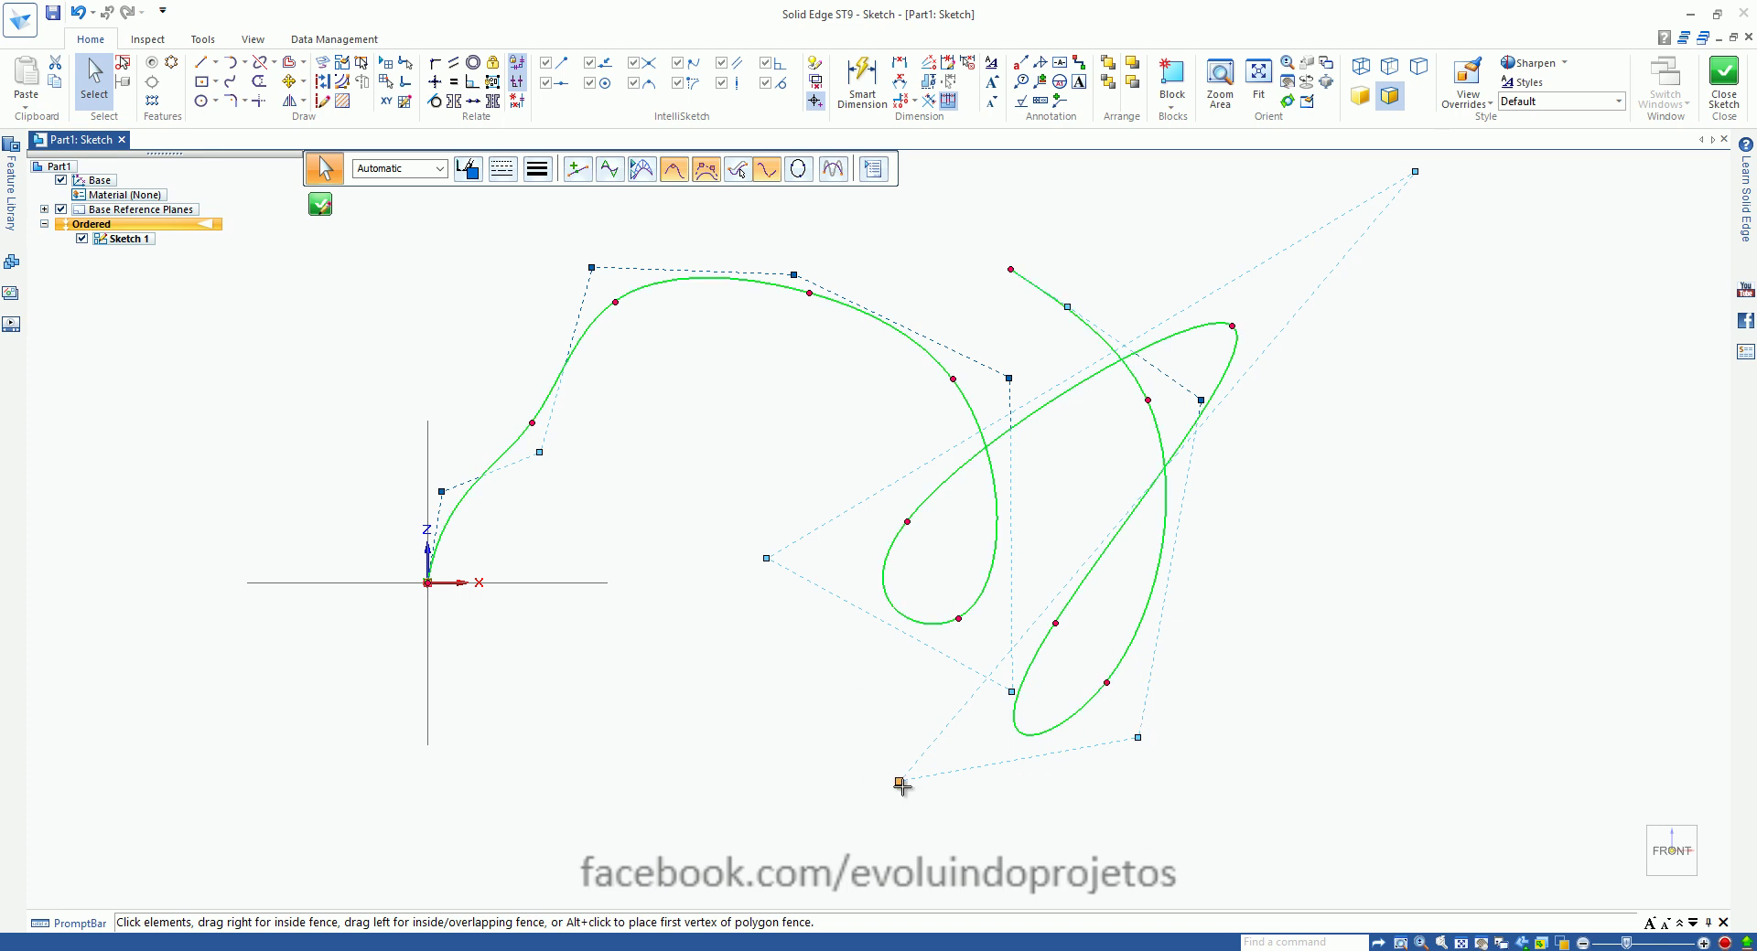
left_click(1524, 519)
scroll(961, 558, "down", 3)
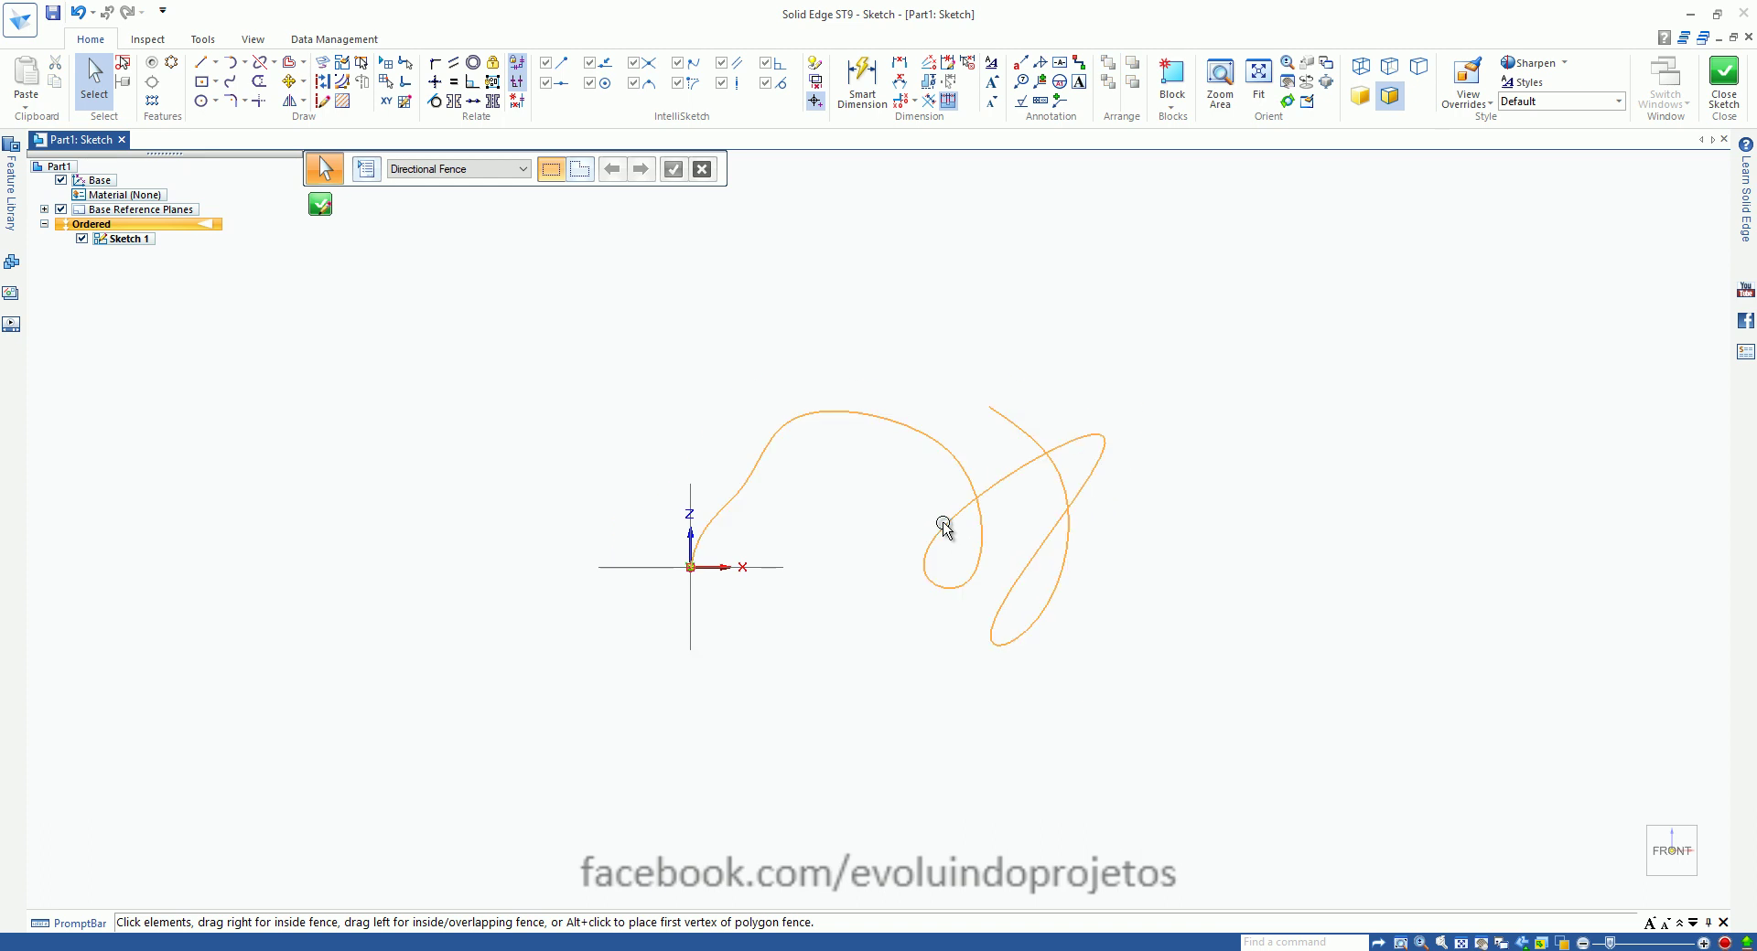
left_click(957, 515)
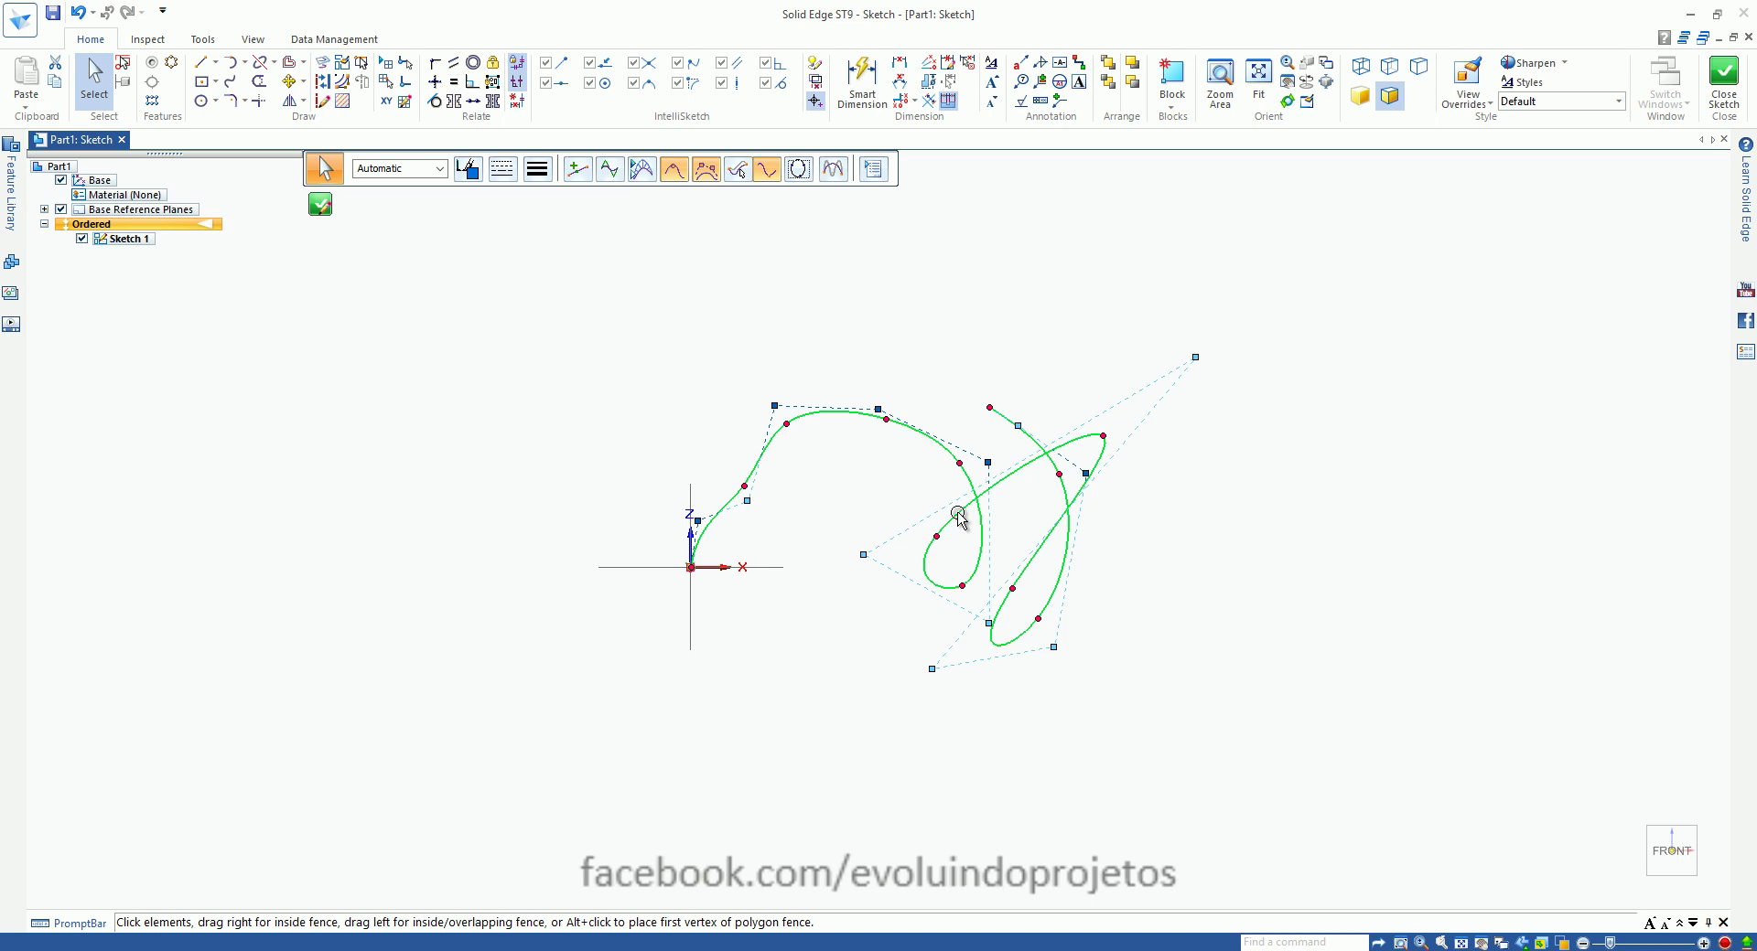
scroll(1034, 501, "up", 3)
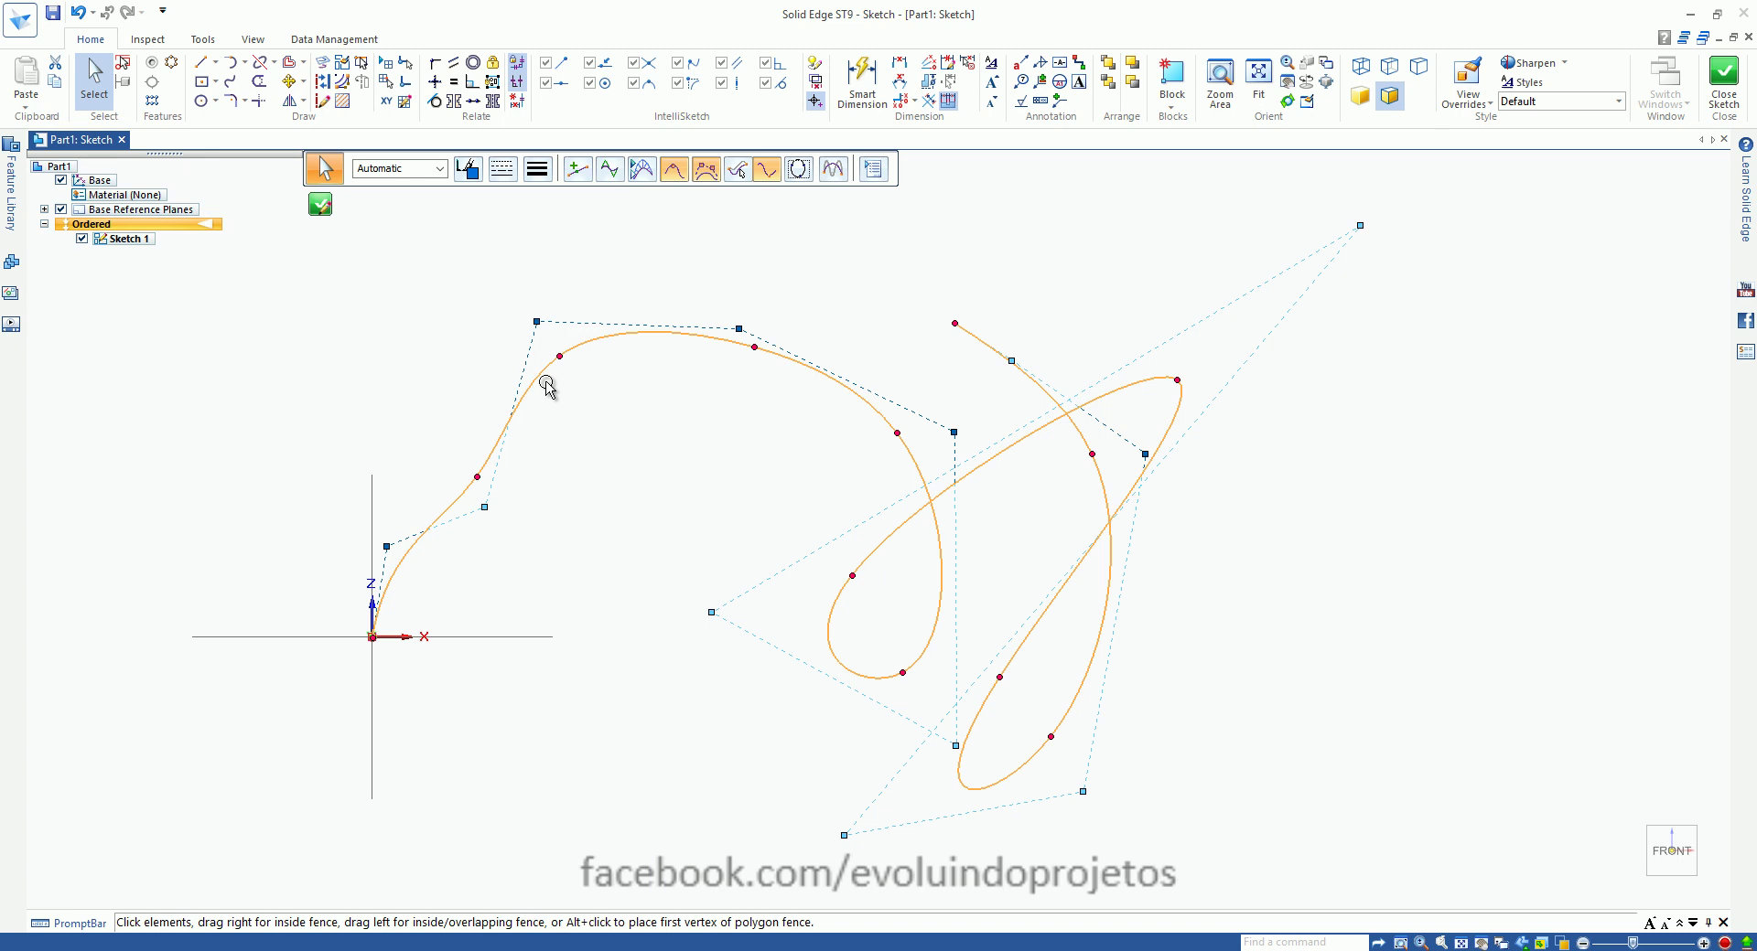
left_click(454, 595)
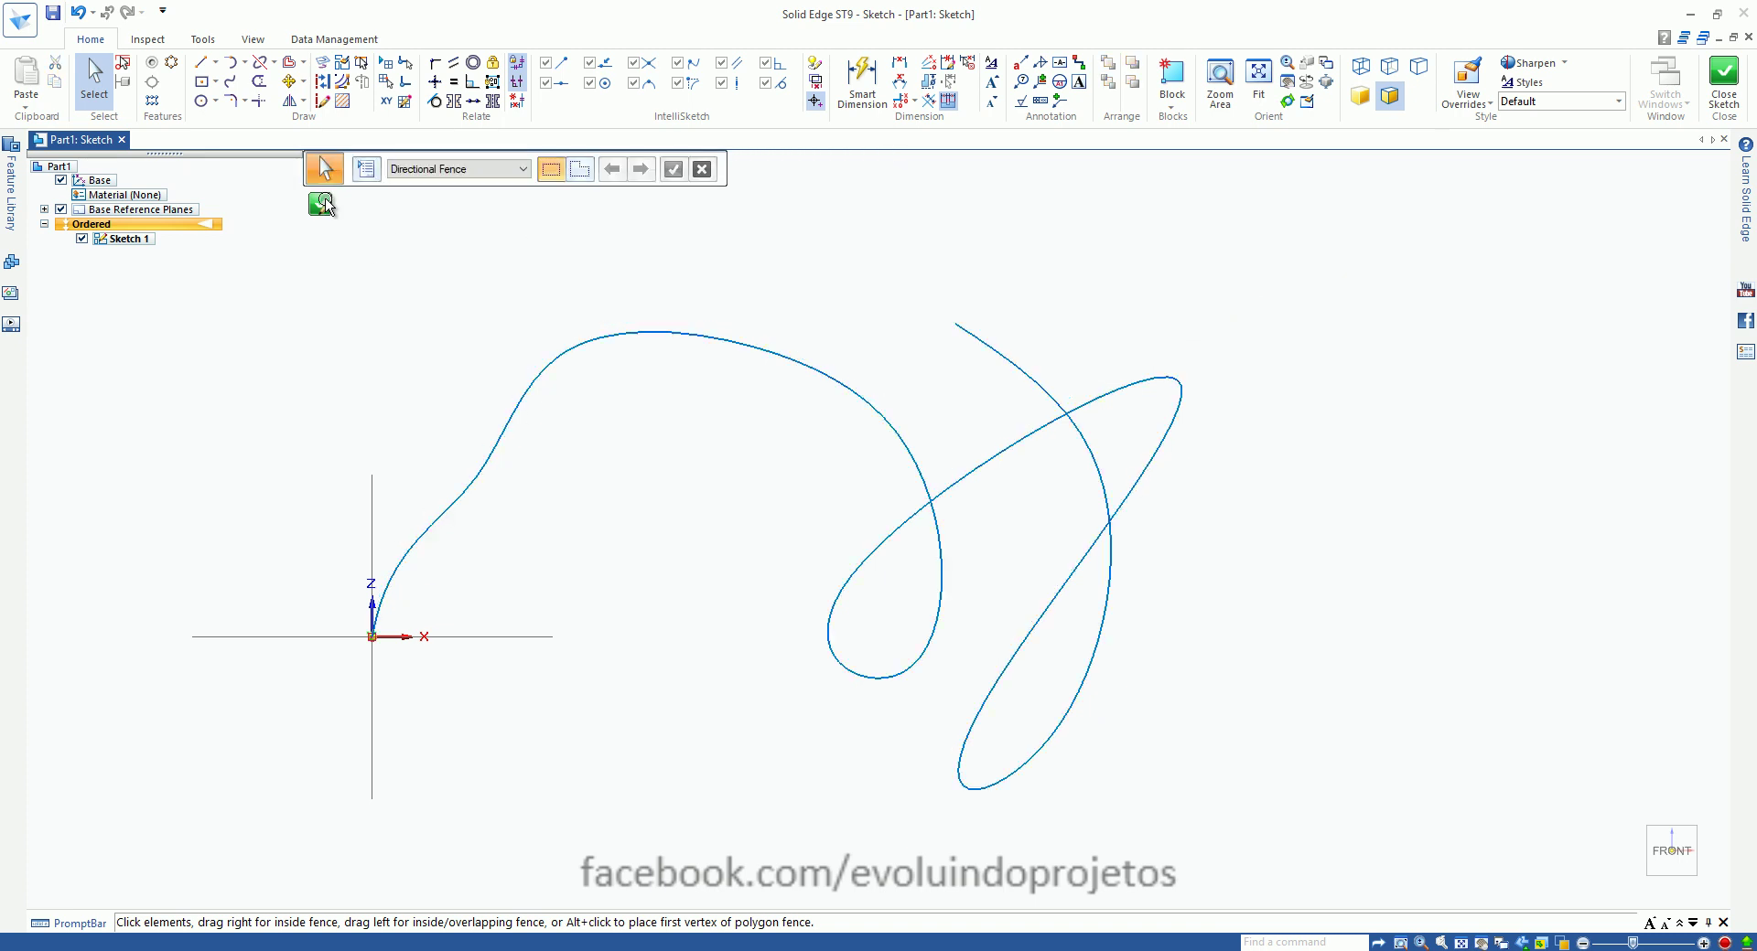
Step: Draw a second curve from the origin, arching left and over the first curve to its open end, and examine its edit points
left_click(230, 85)
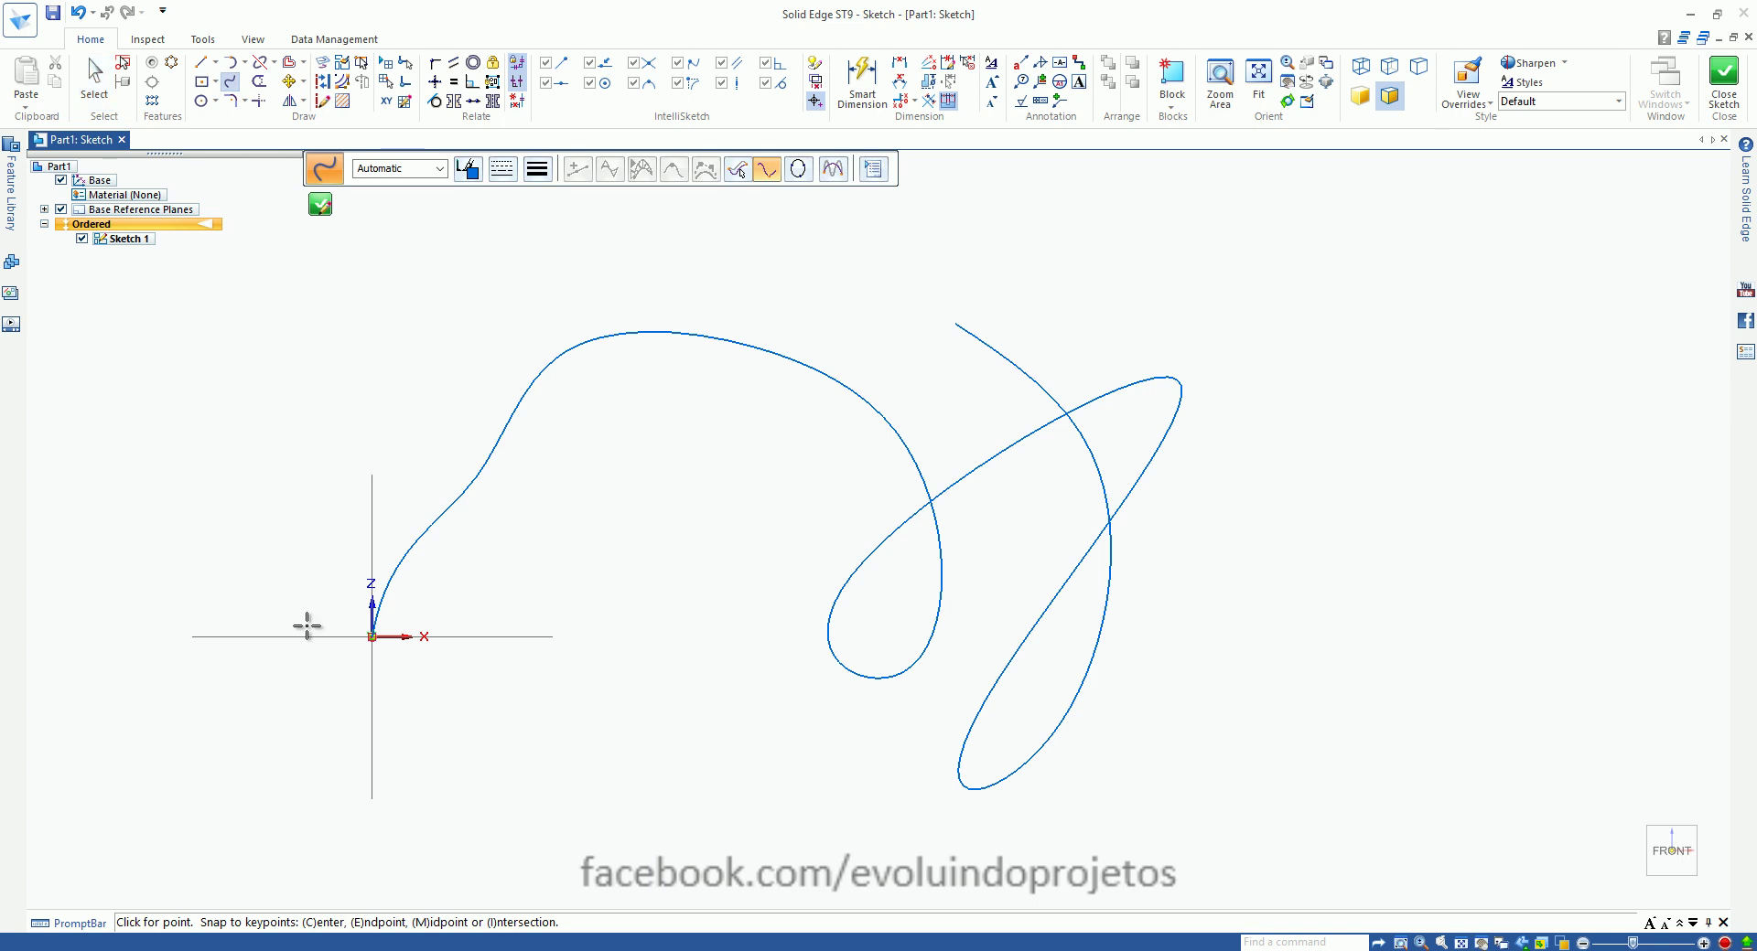
left_click(371, 637)
left_click(225, 505)
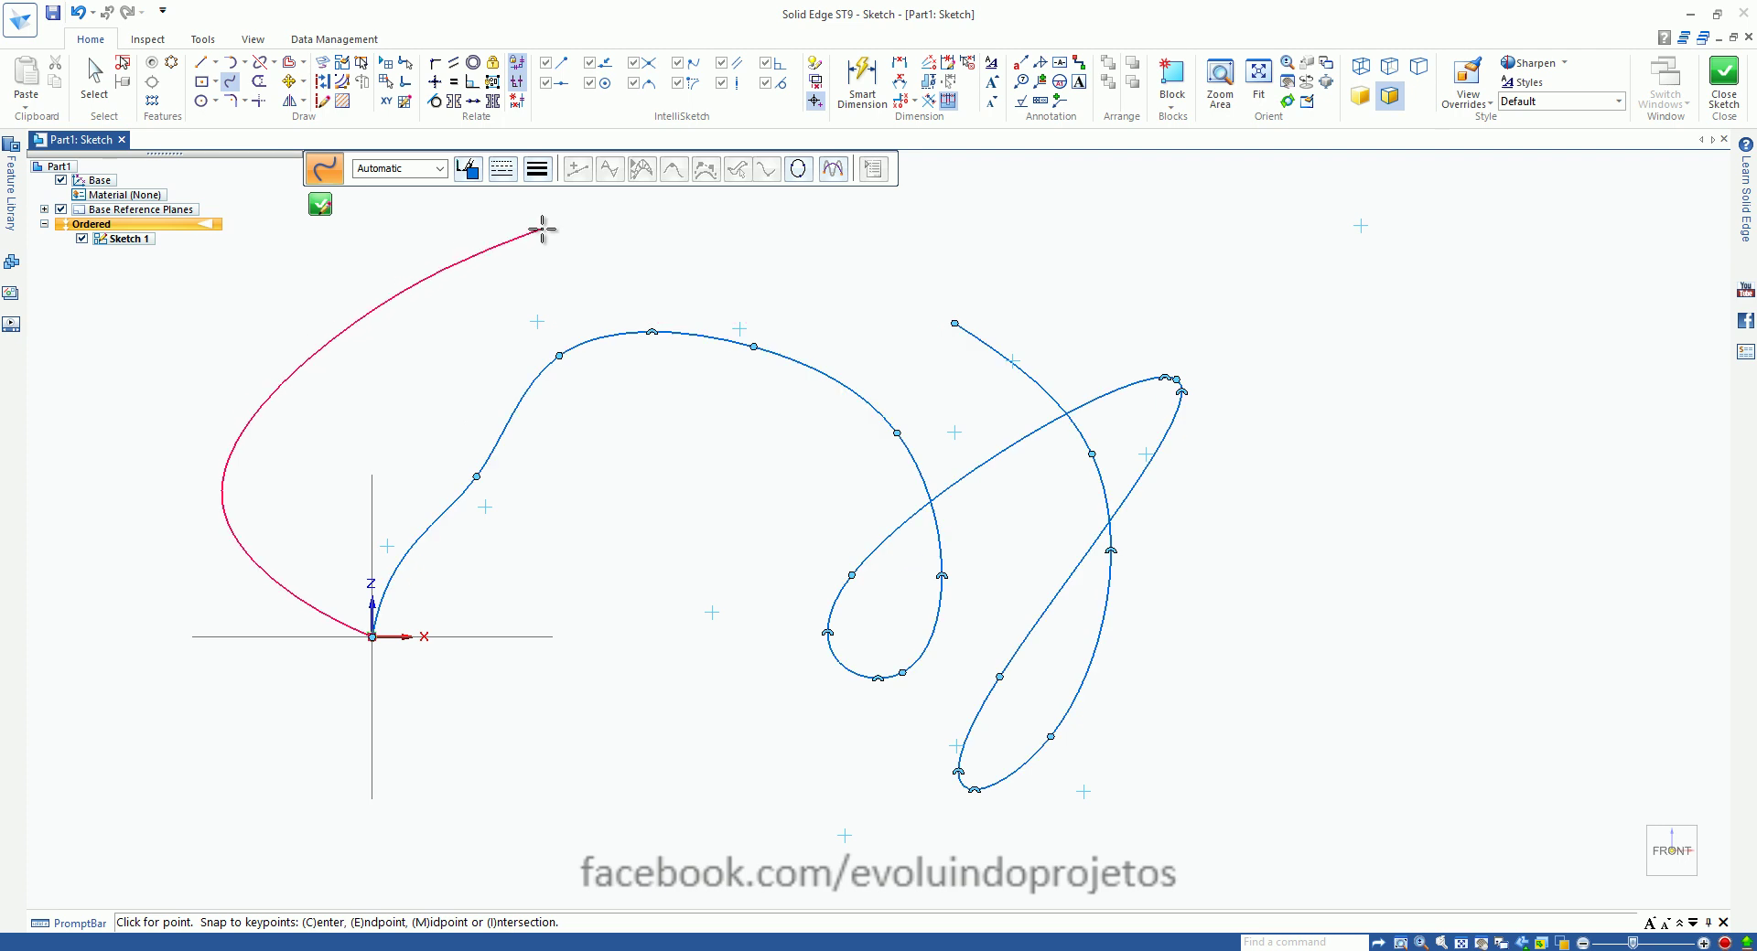
left_click(588, 240)
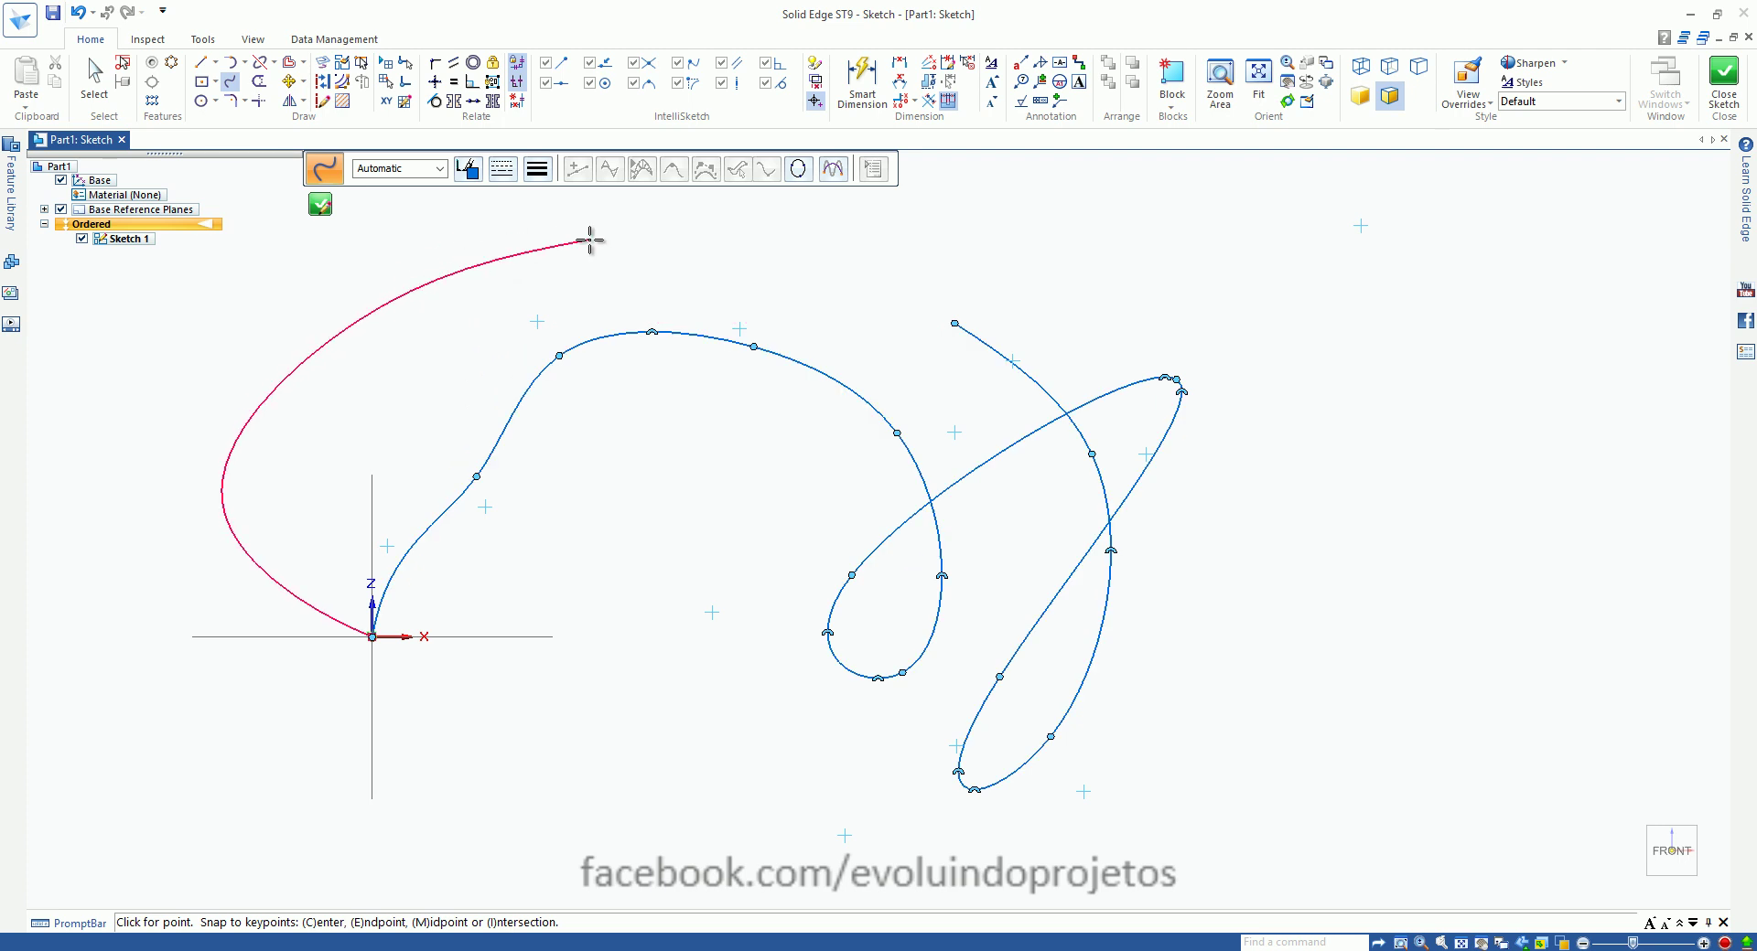
left_click(954, 323)
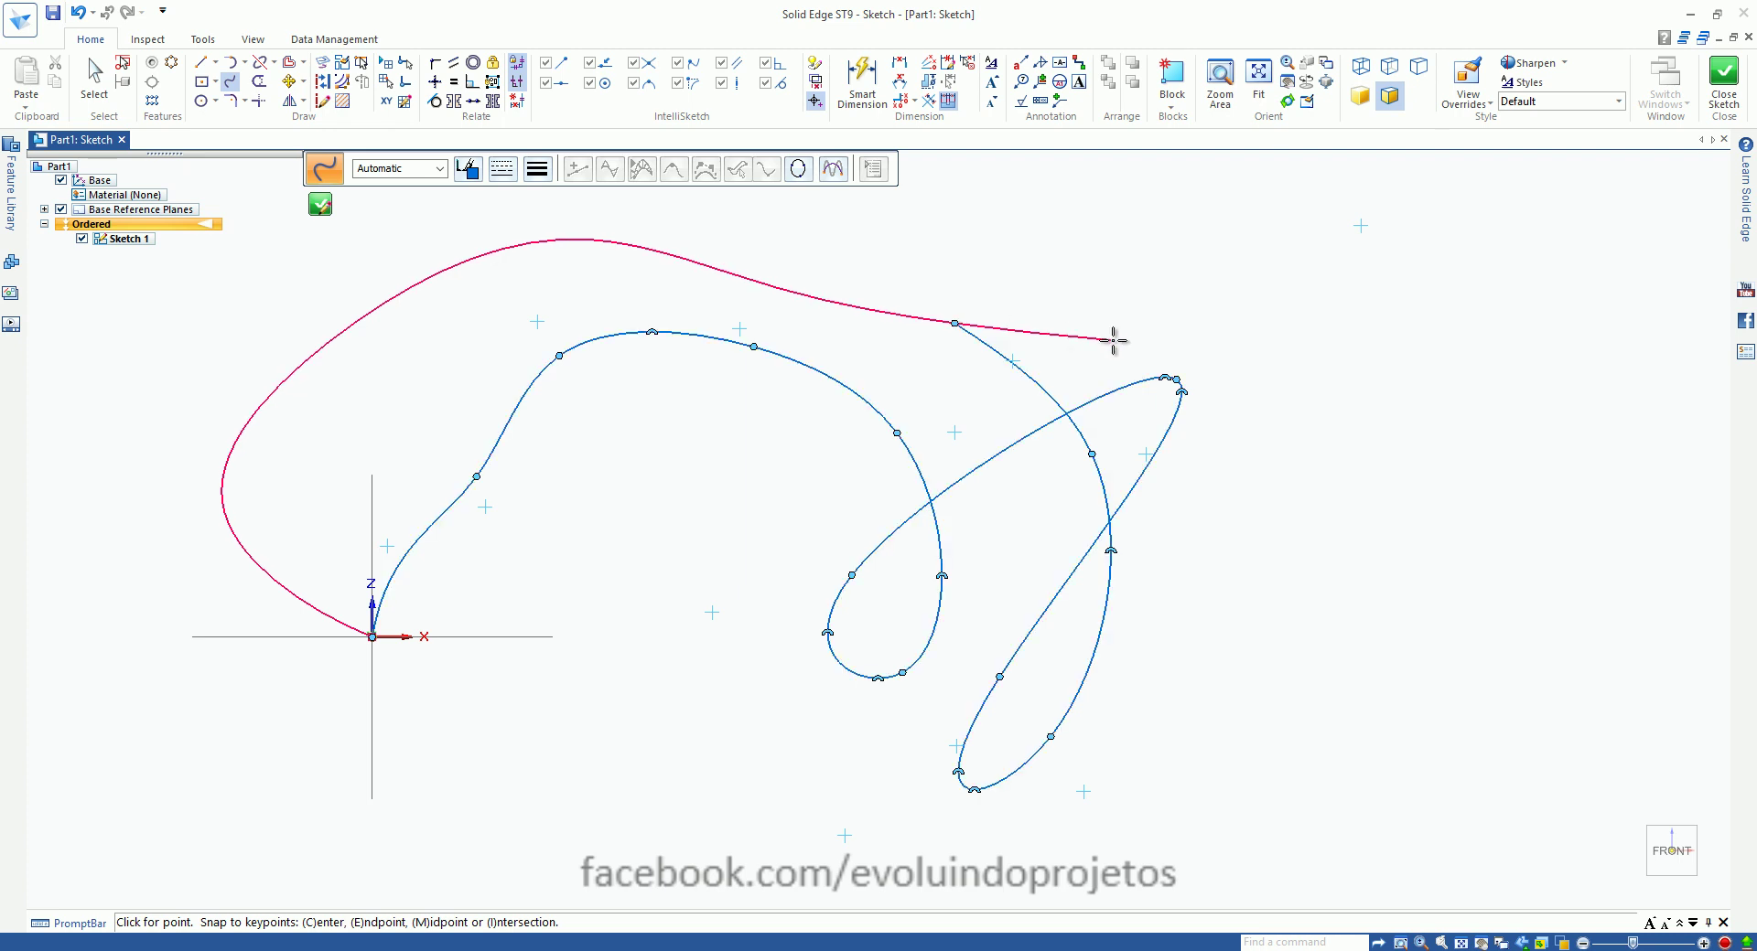
right_click(1276, 336)
key("Escape")
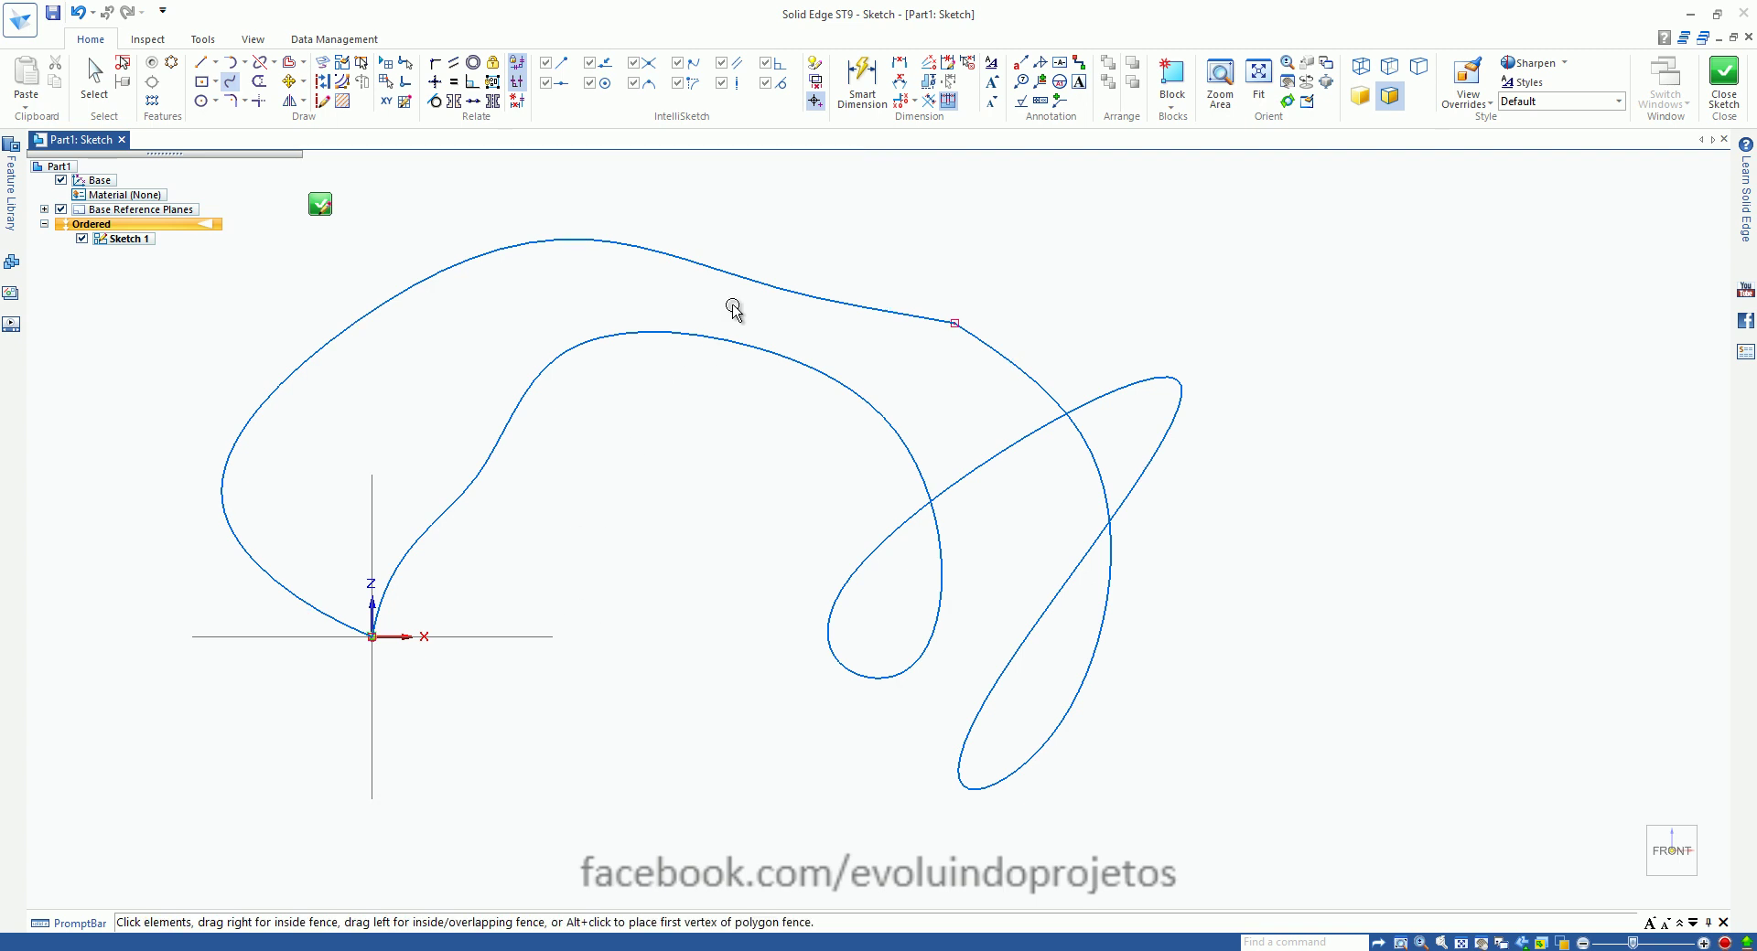
left_click(854, 315)
scroll(674, 360, "up", 2)
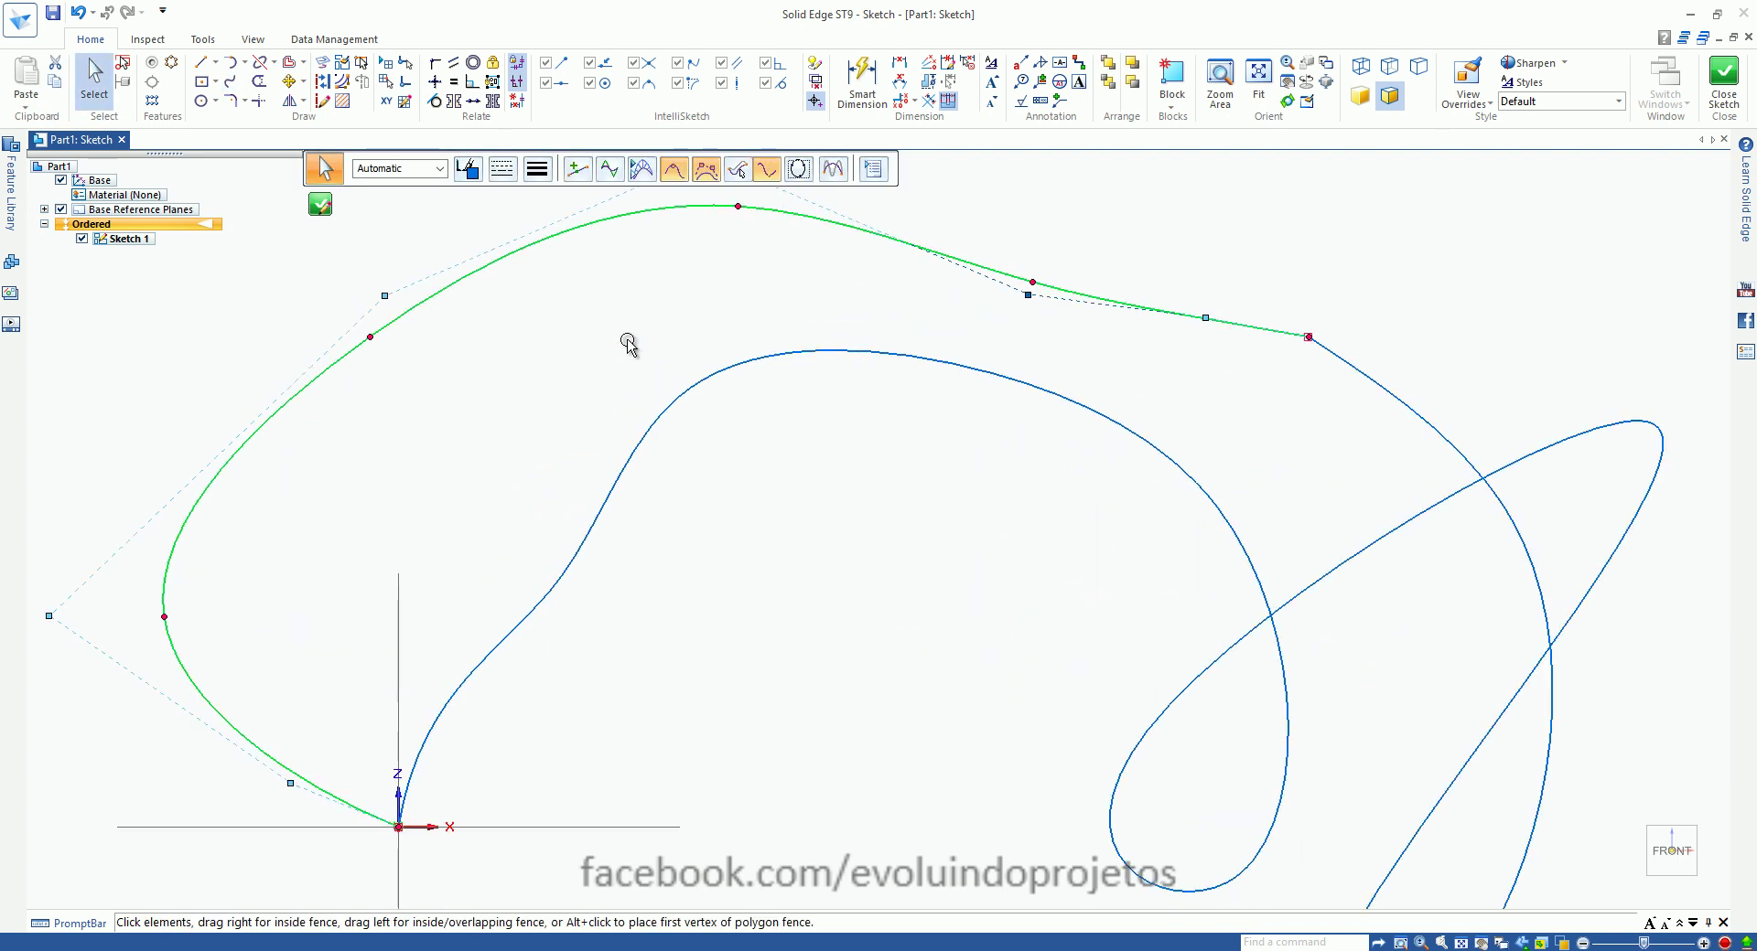
left_click(725, 616)
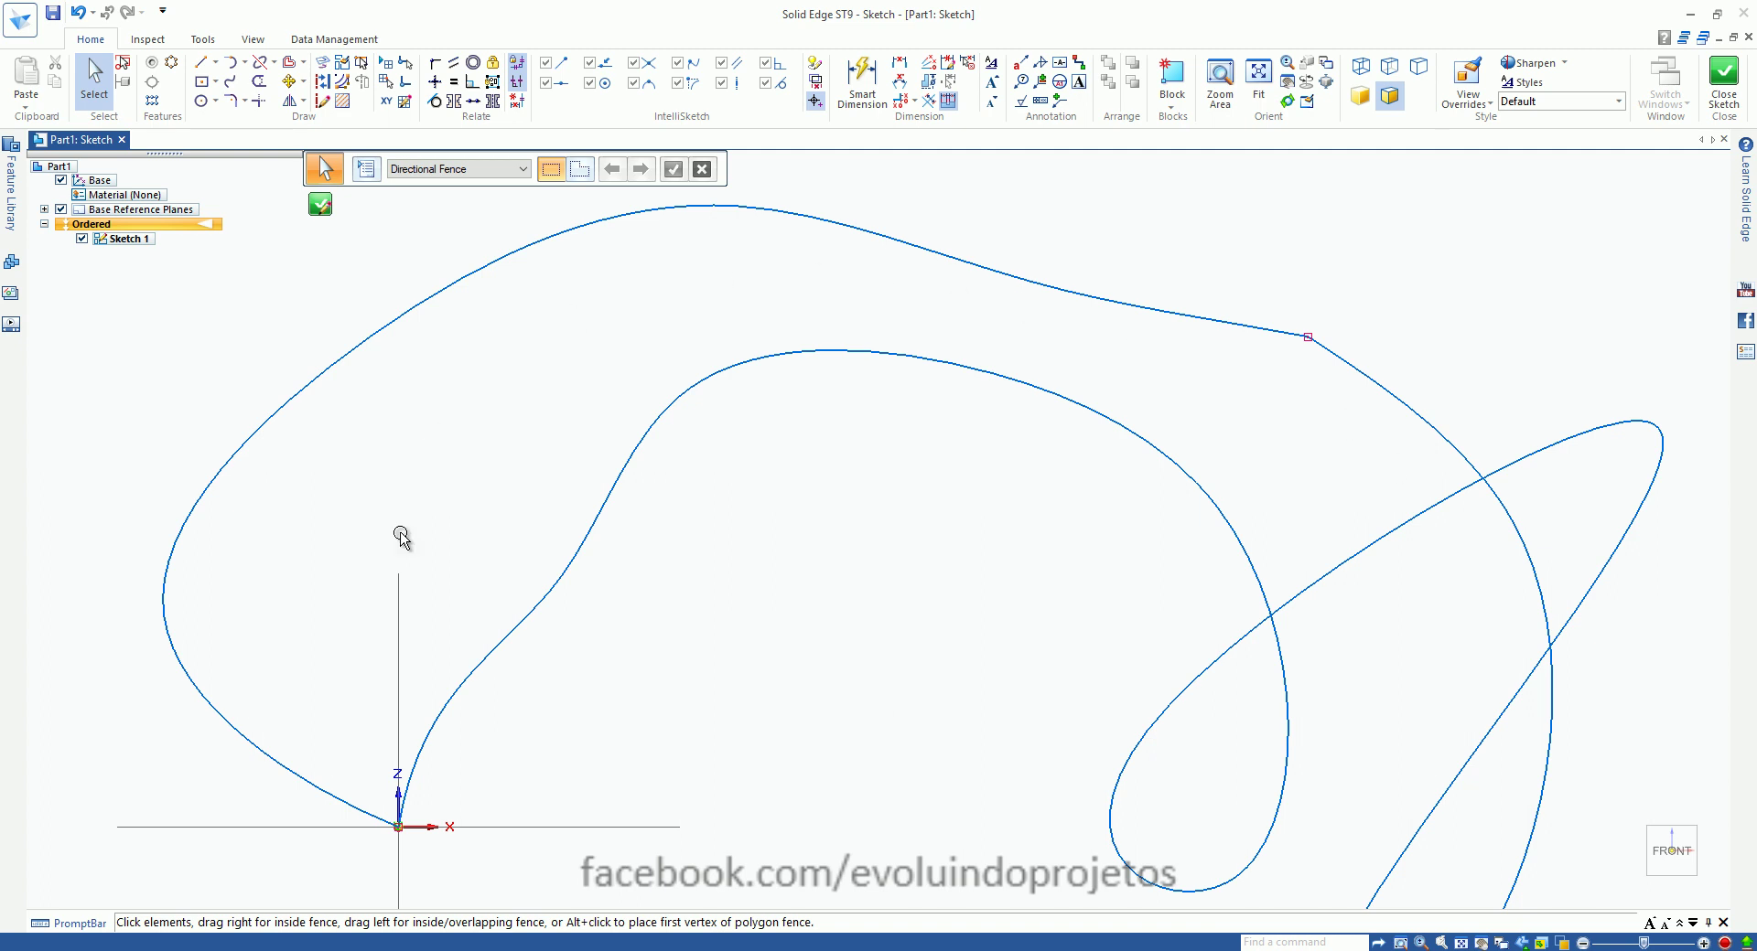
Step: Fill the closed region bounded by the two curves with the Normal hatch style at 45° and 3.17 mm spacing
left_click(341, 102)
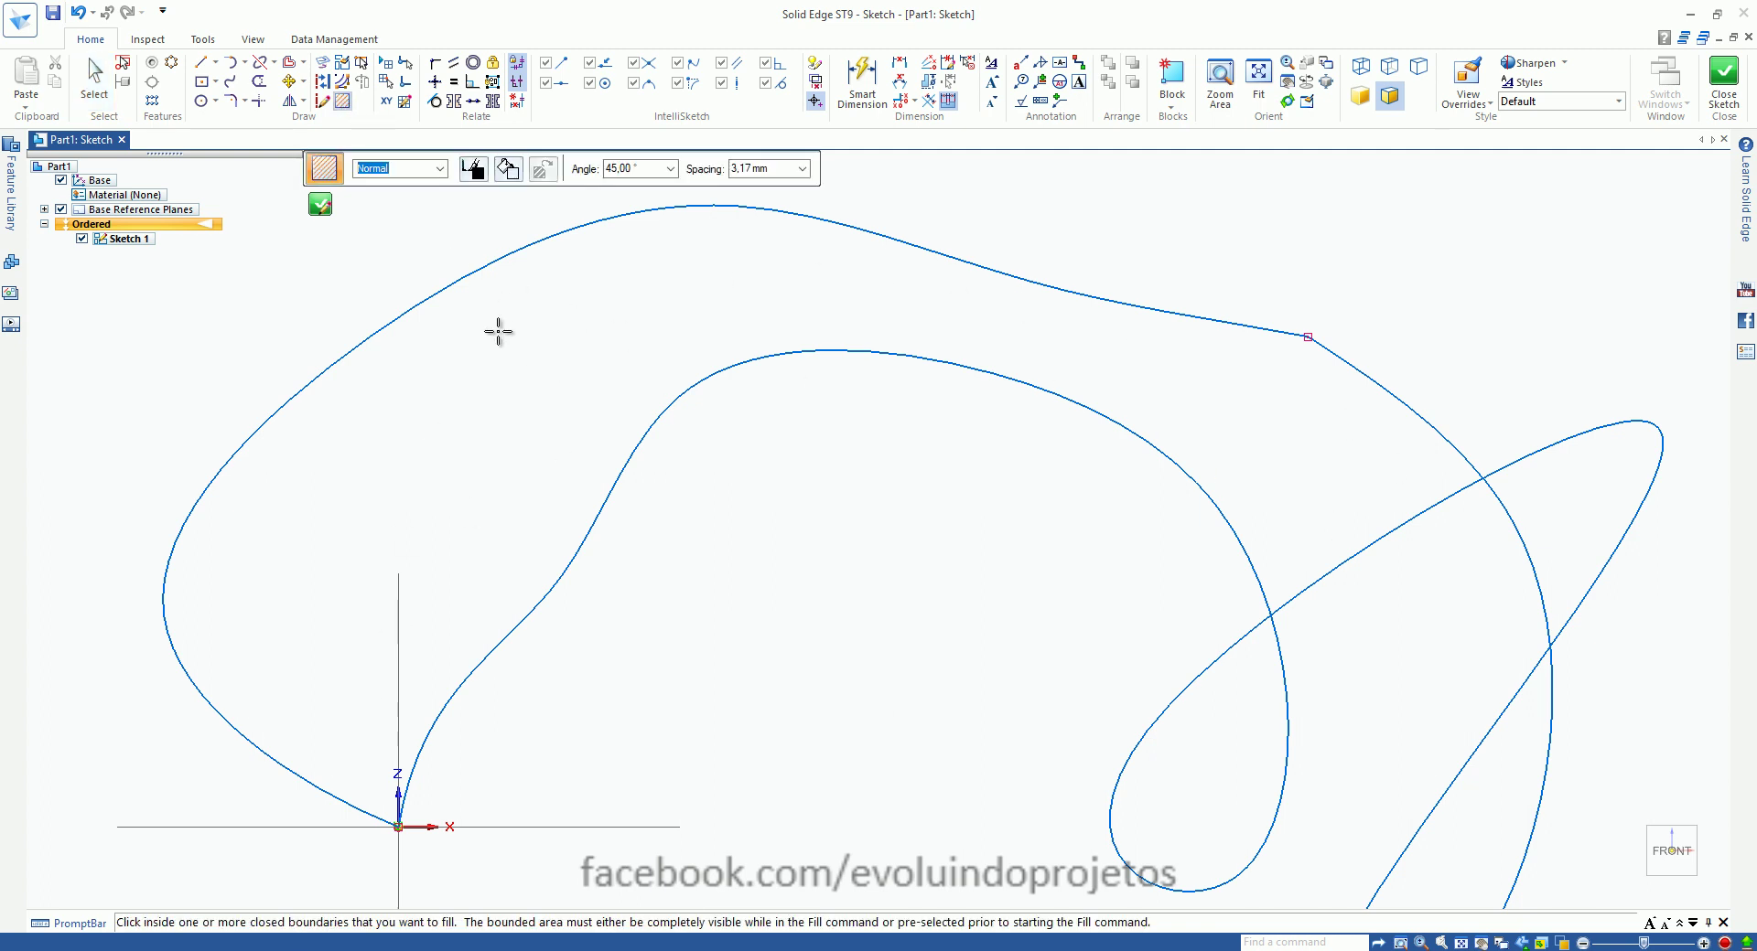
left_click(441, 170)
left_click(430, 186)
left_click(478, 381)
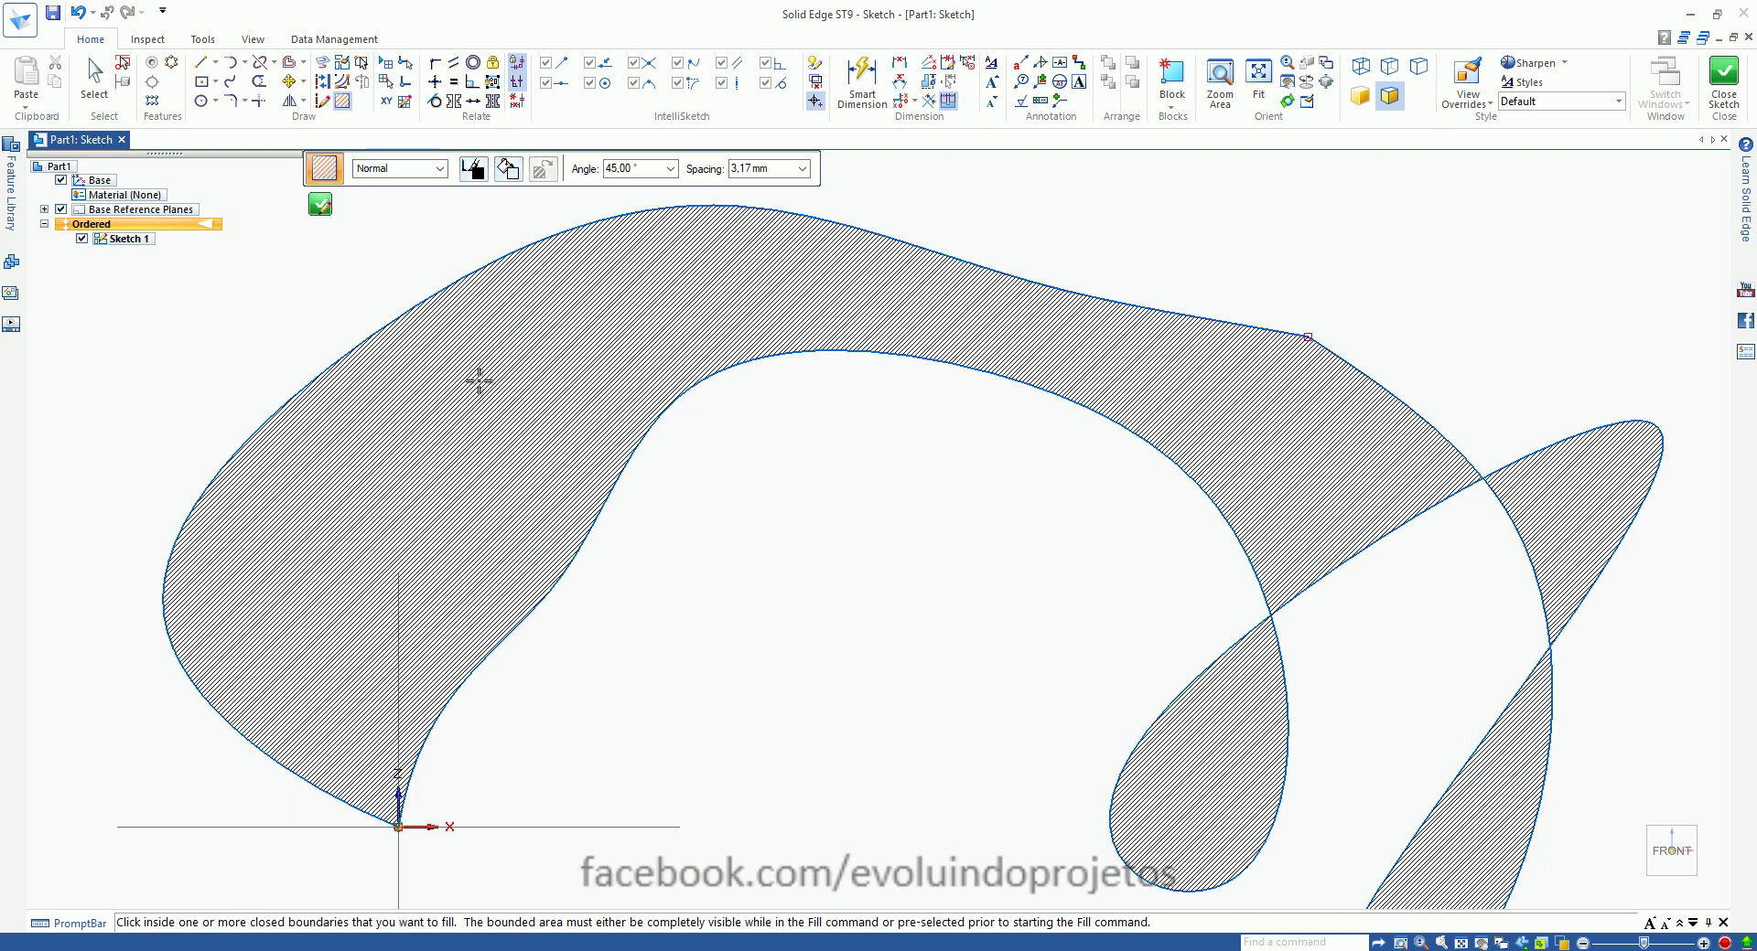
scroll(537, 348, "down", 2)
scroll(515, 381, "up", 2)
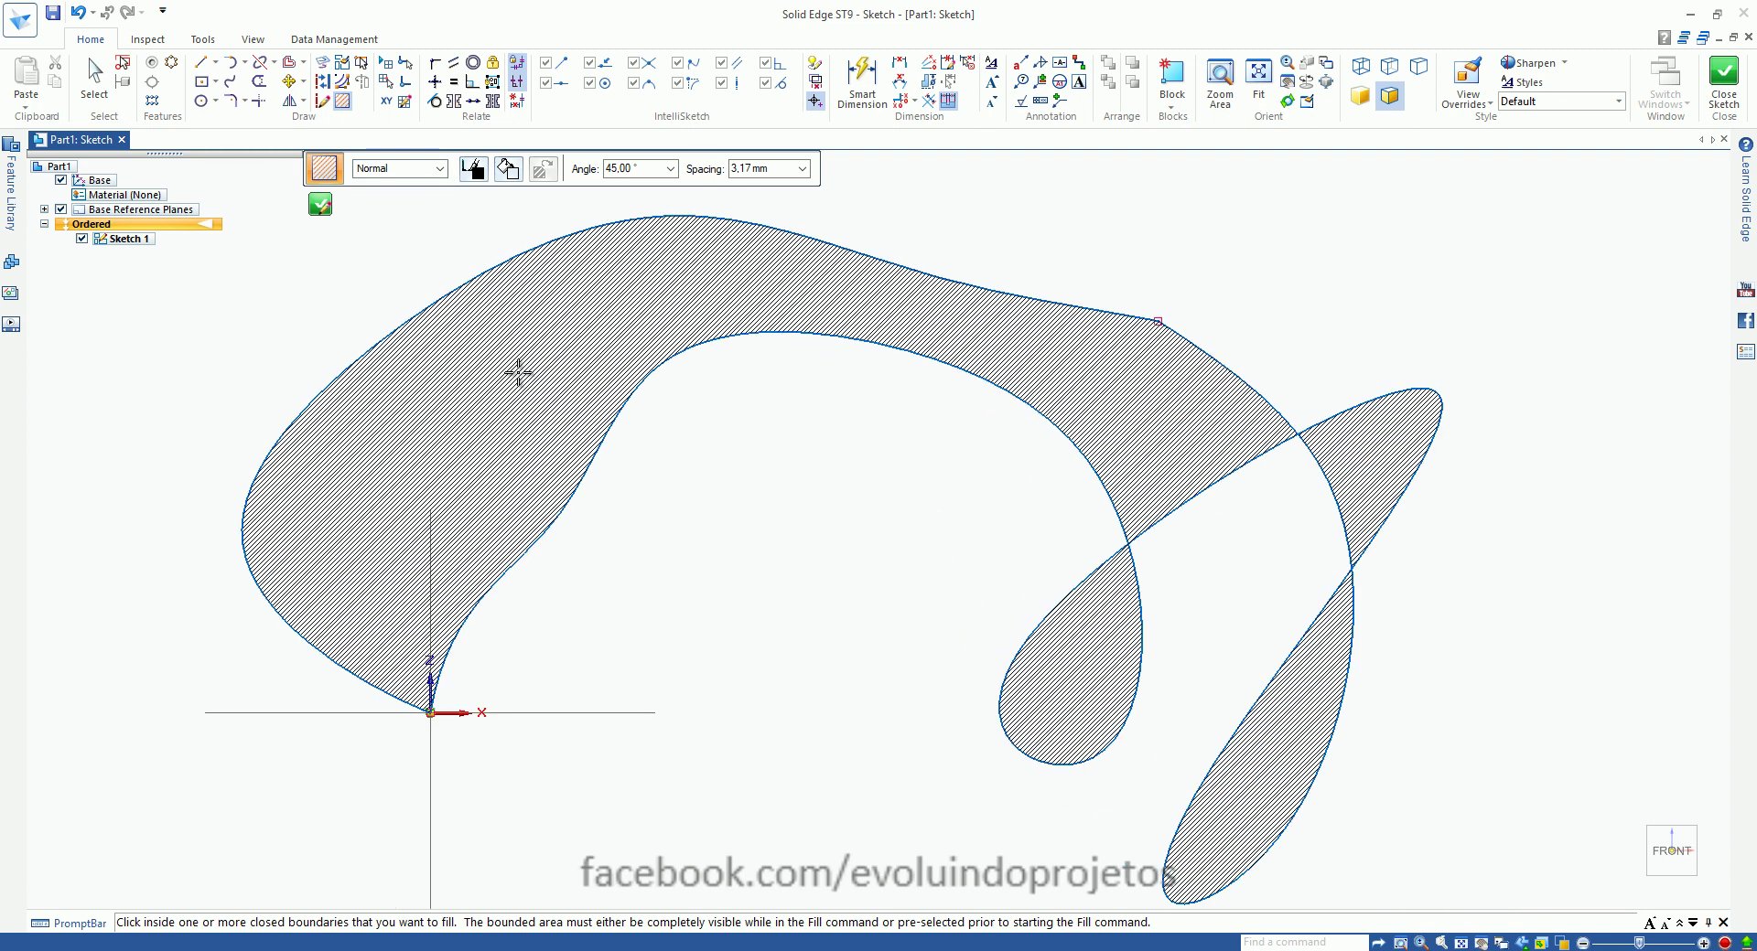
key("Escape")
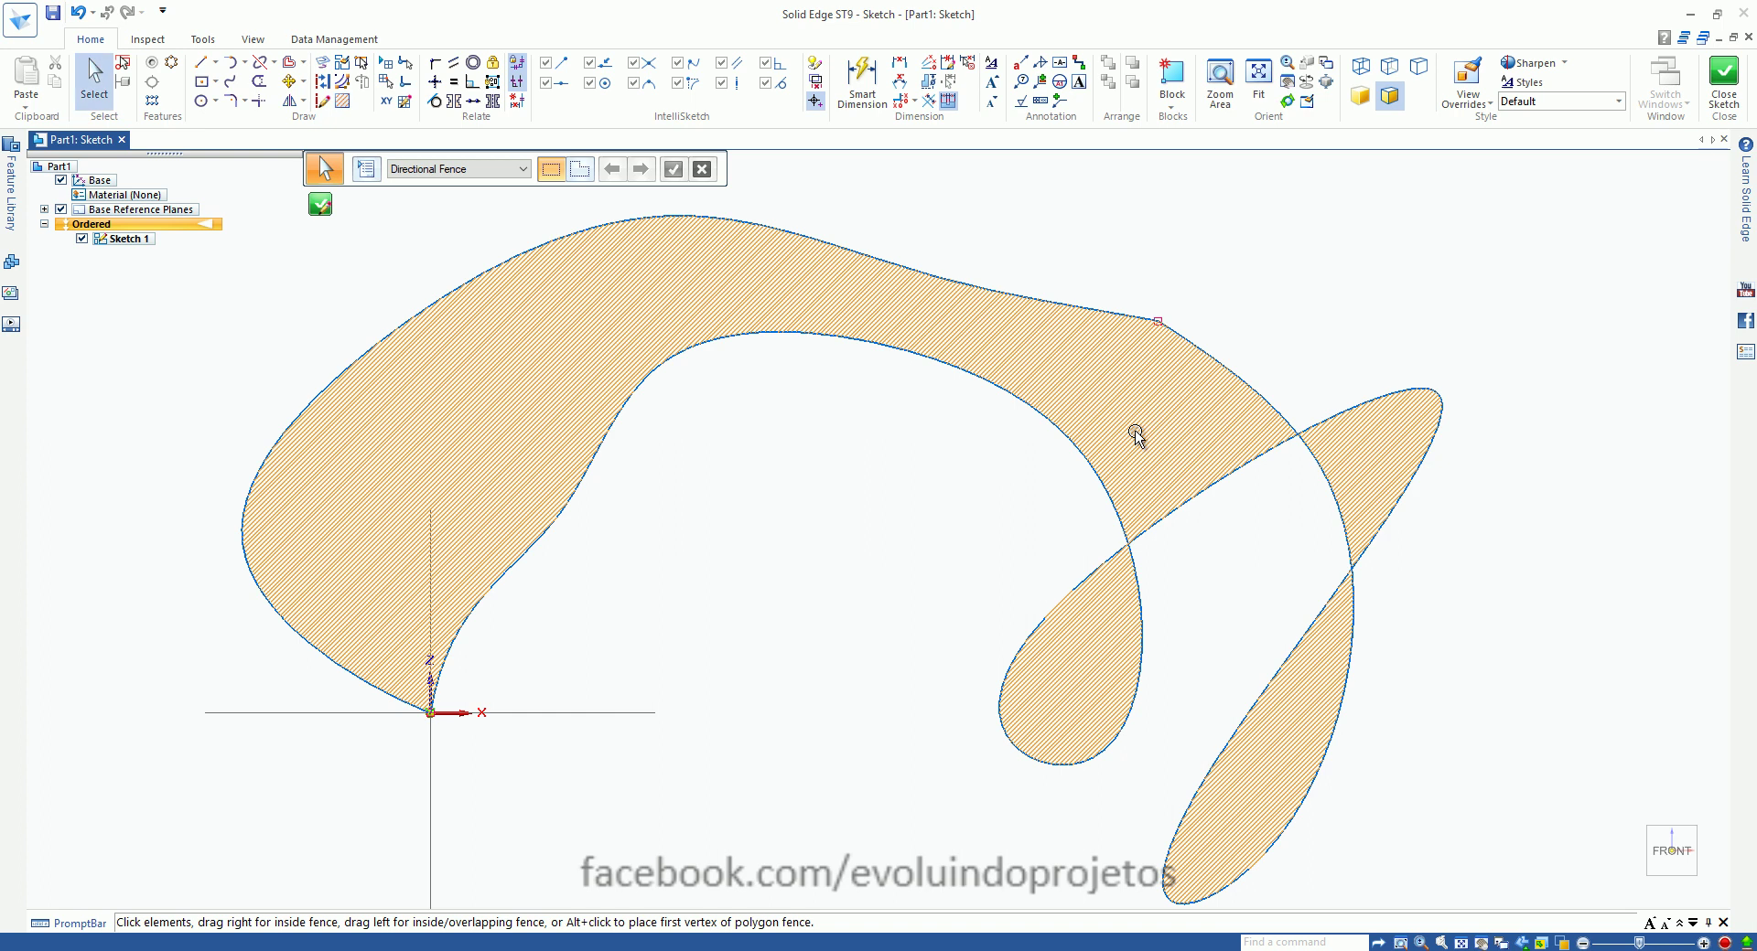
Step: Select the hatch fill between the curves and delete it
left_click(1134, 431)
key("Escape")
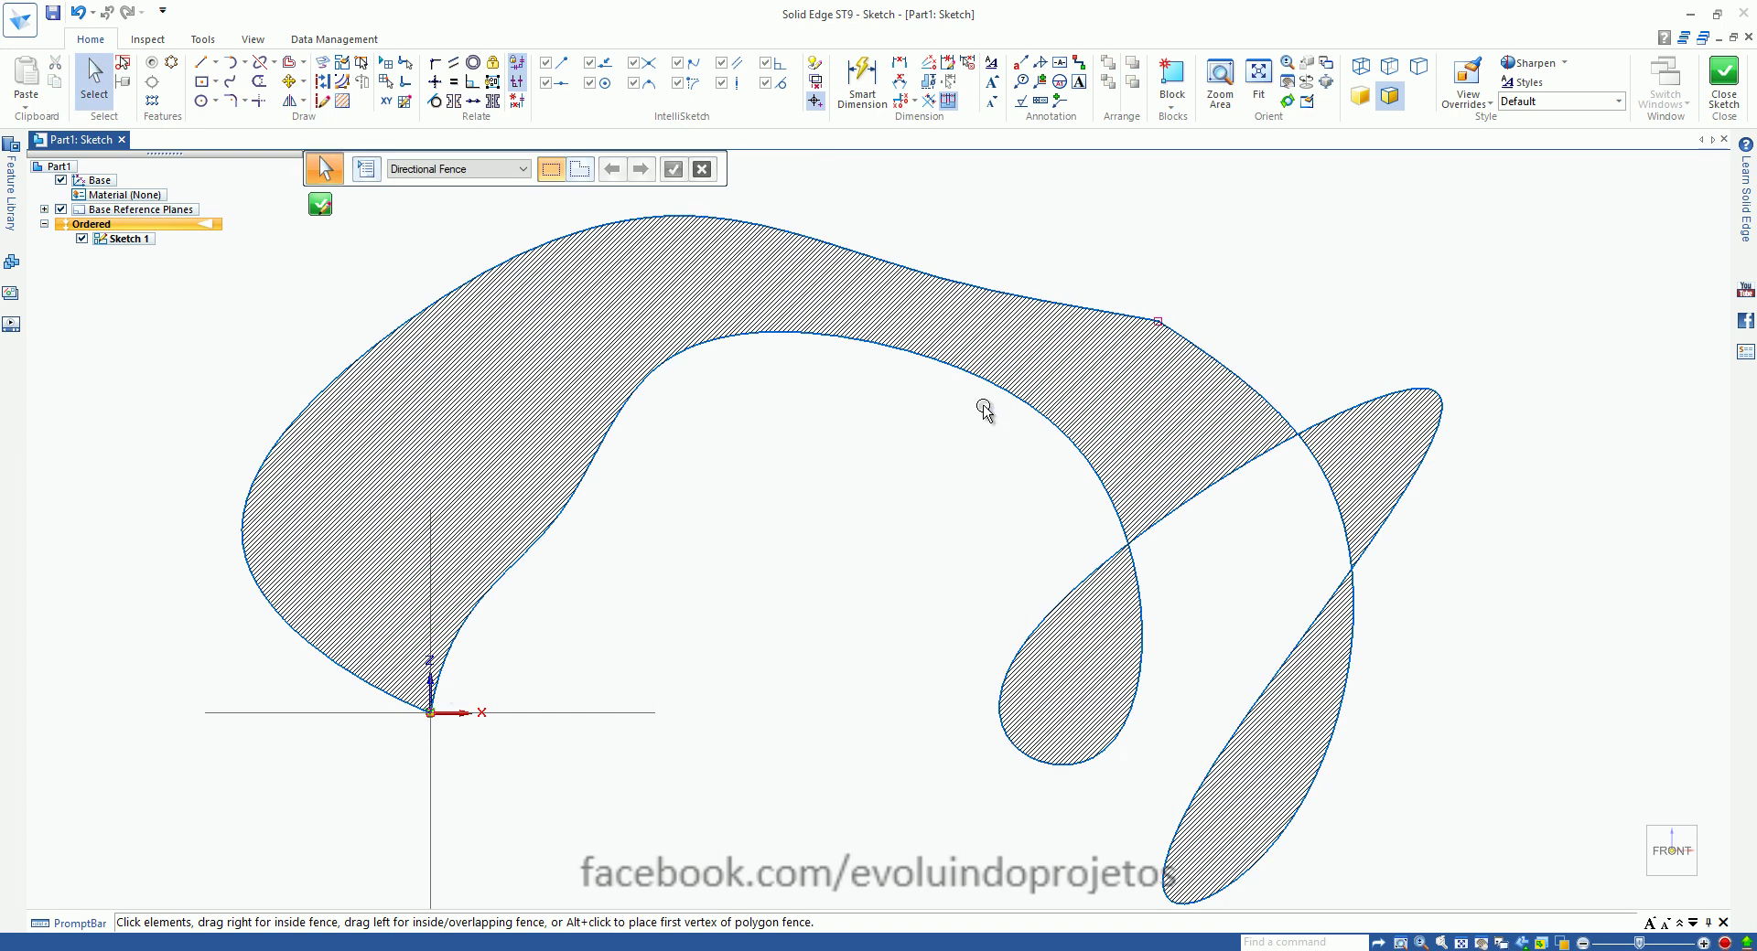
left_click(1120, 366)
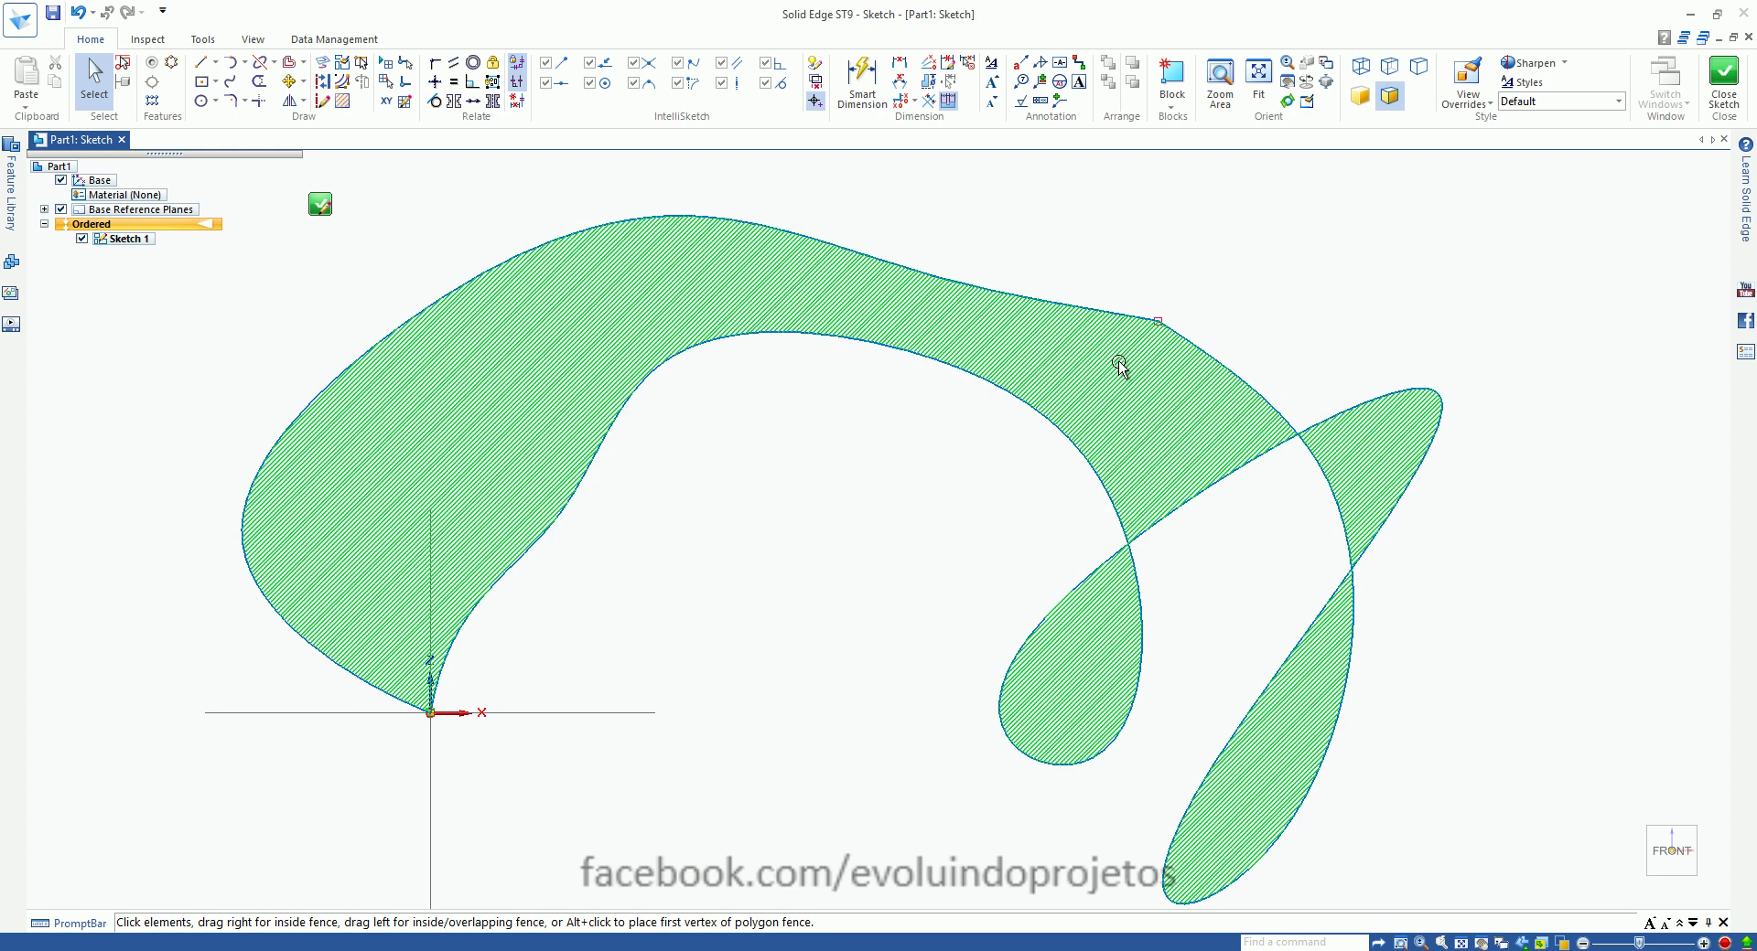
key("Delete")
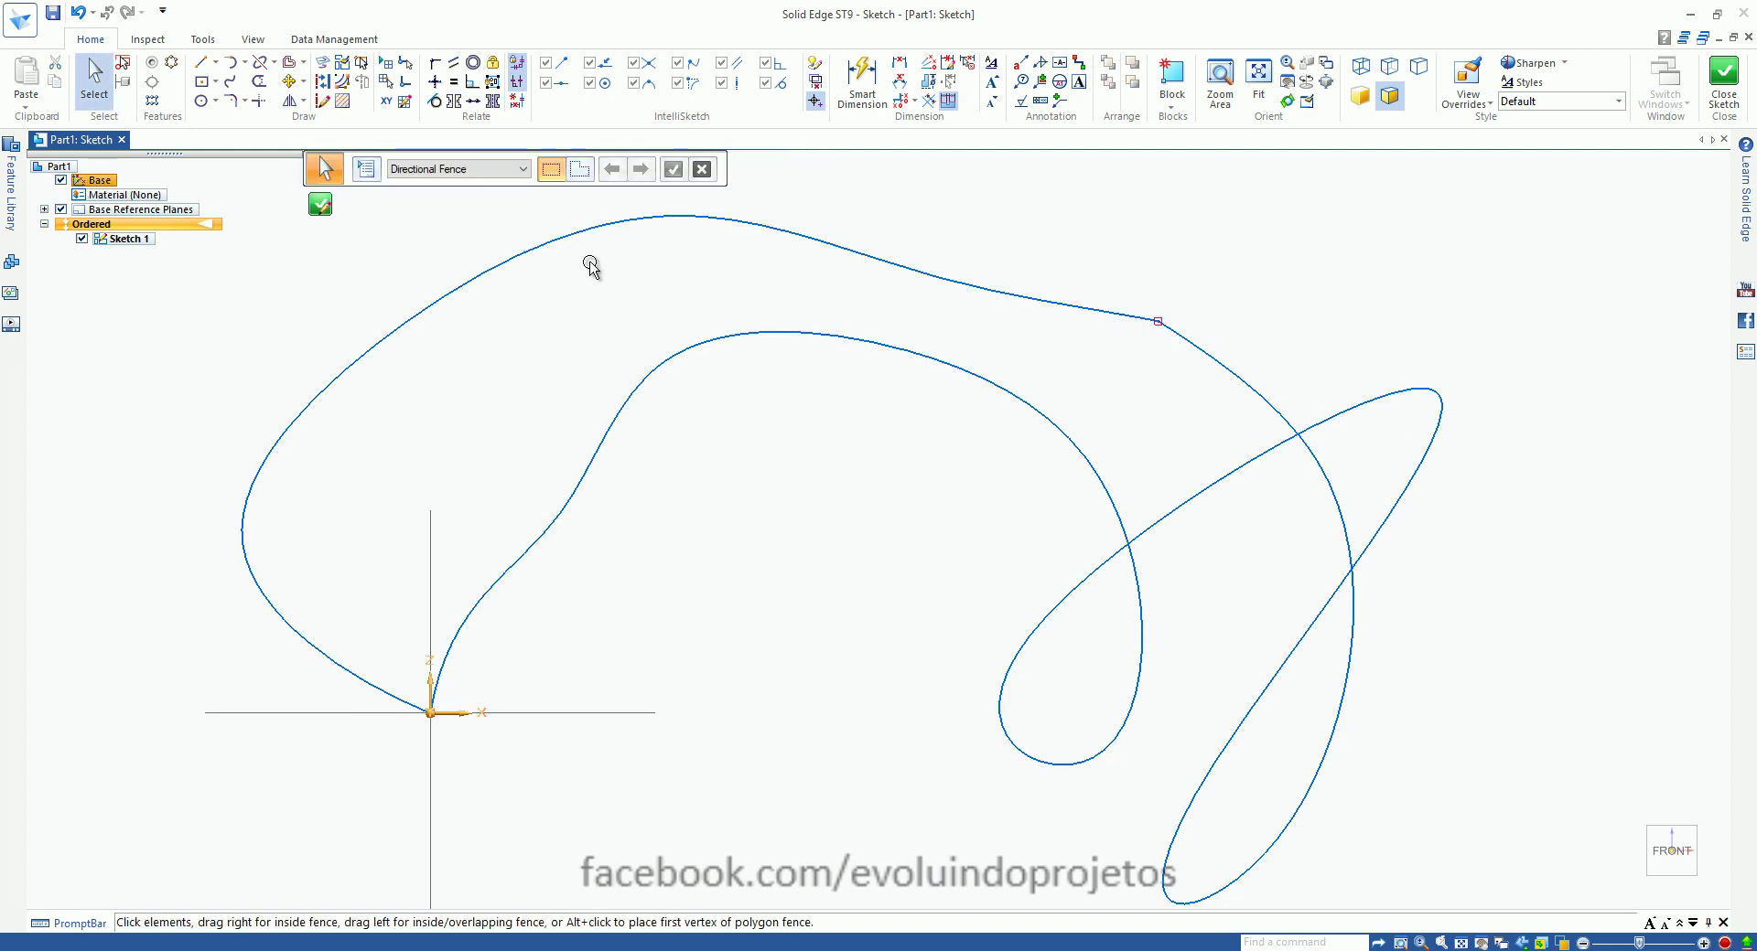
Step: Close the sketch with both curves and finish the sketch command, returning to the part model
scroll(744, 295, "down", 3)
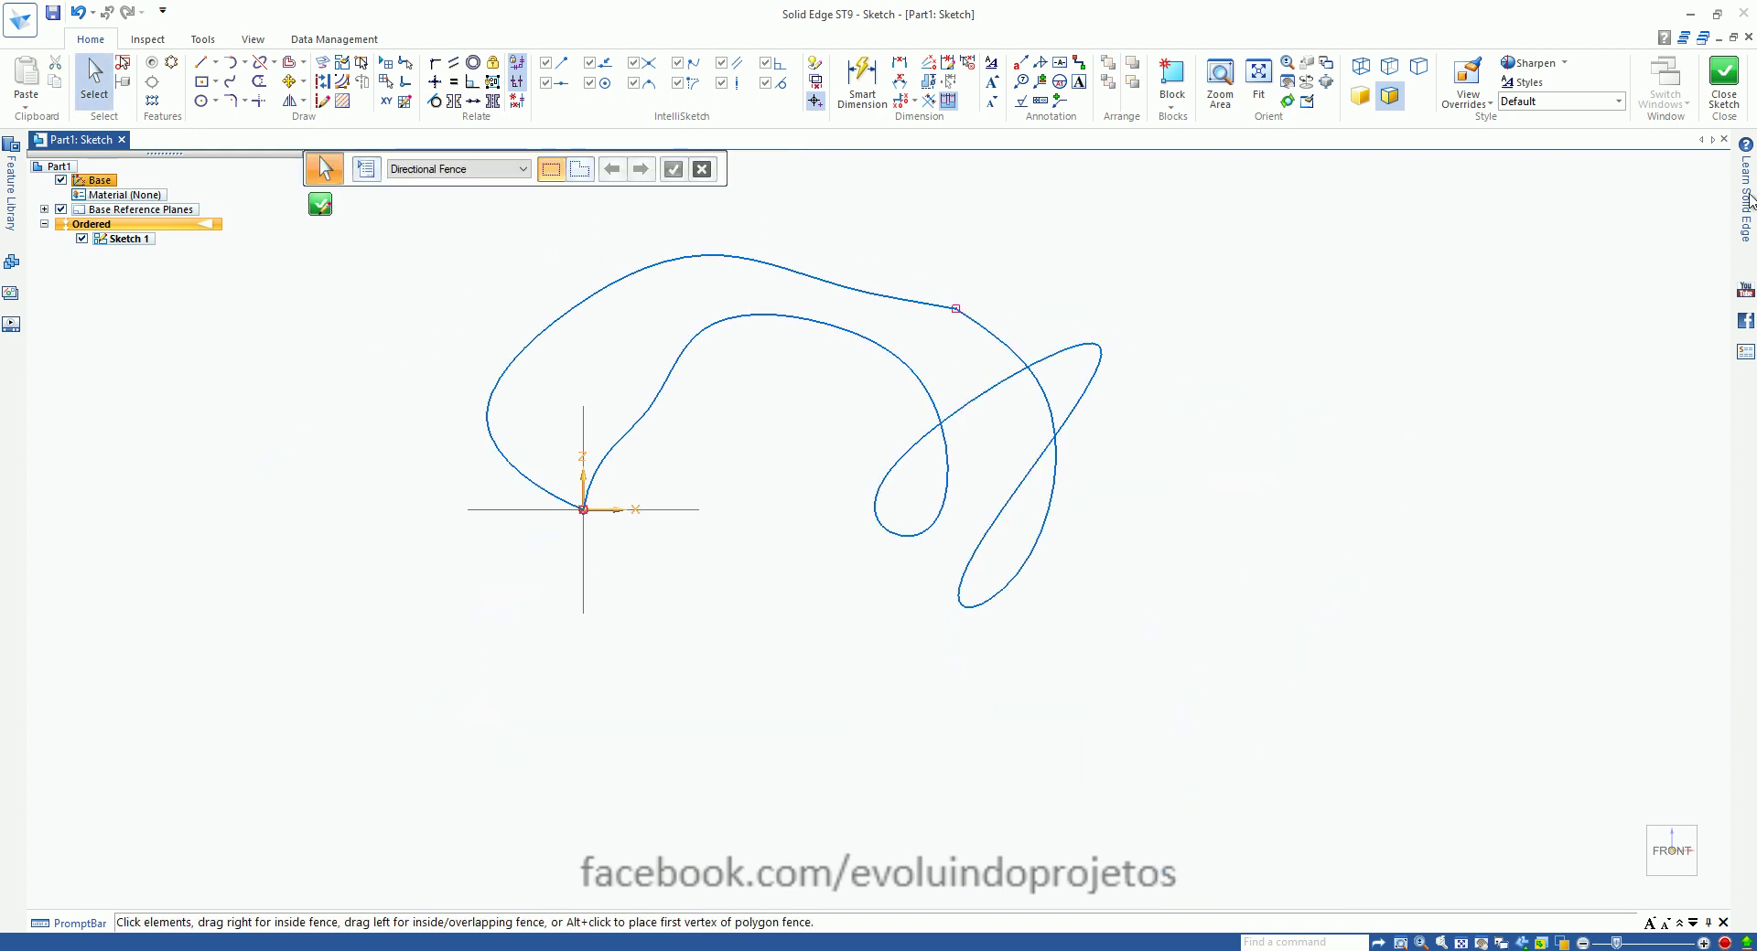
left_click(1724, 91)
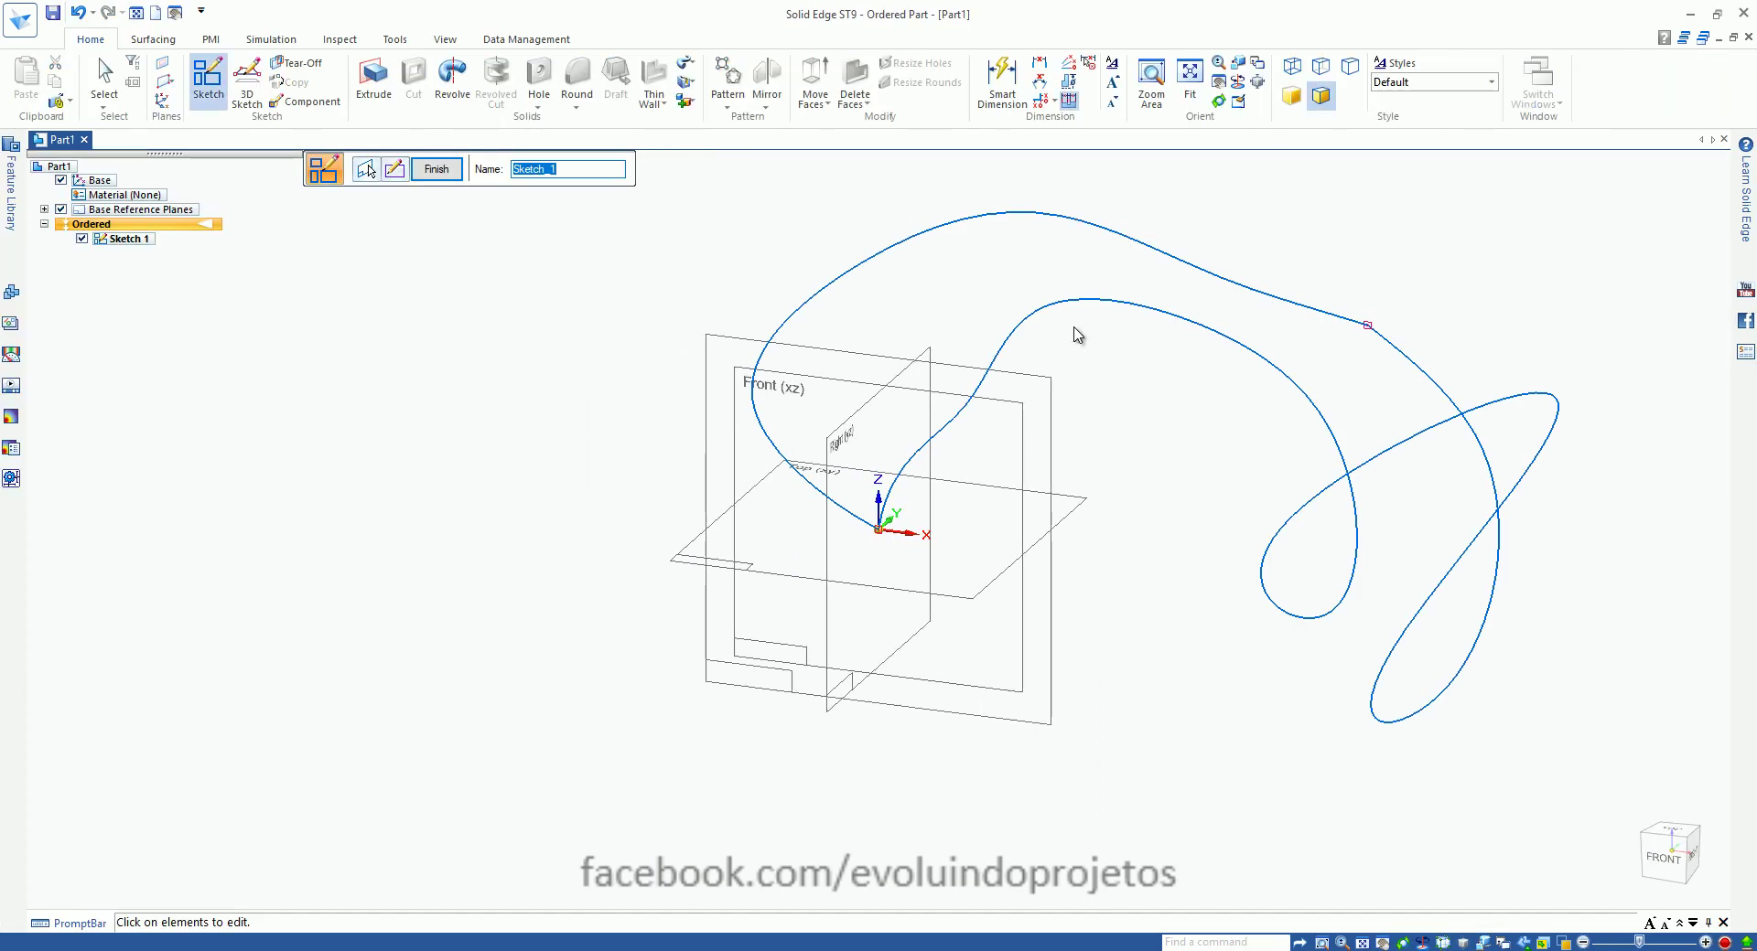
left_click(408, 533)
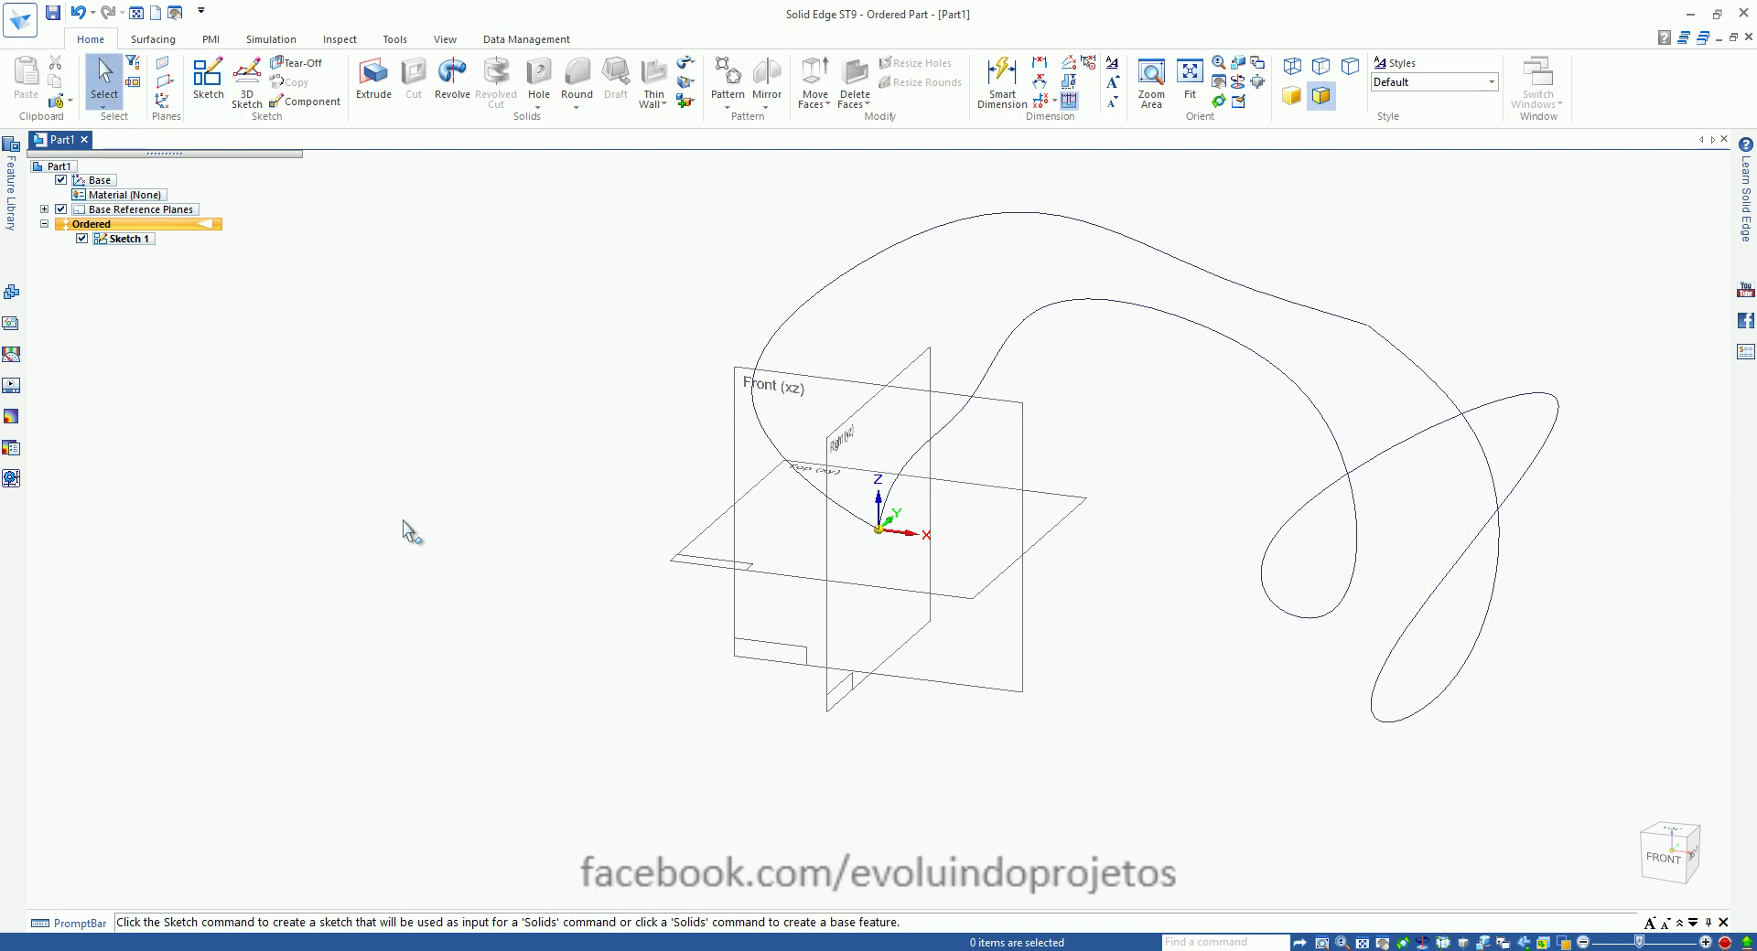